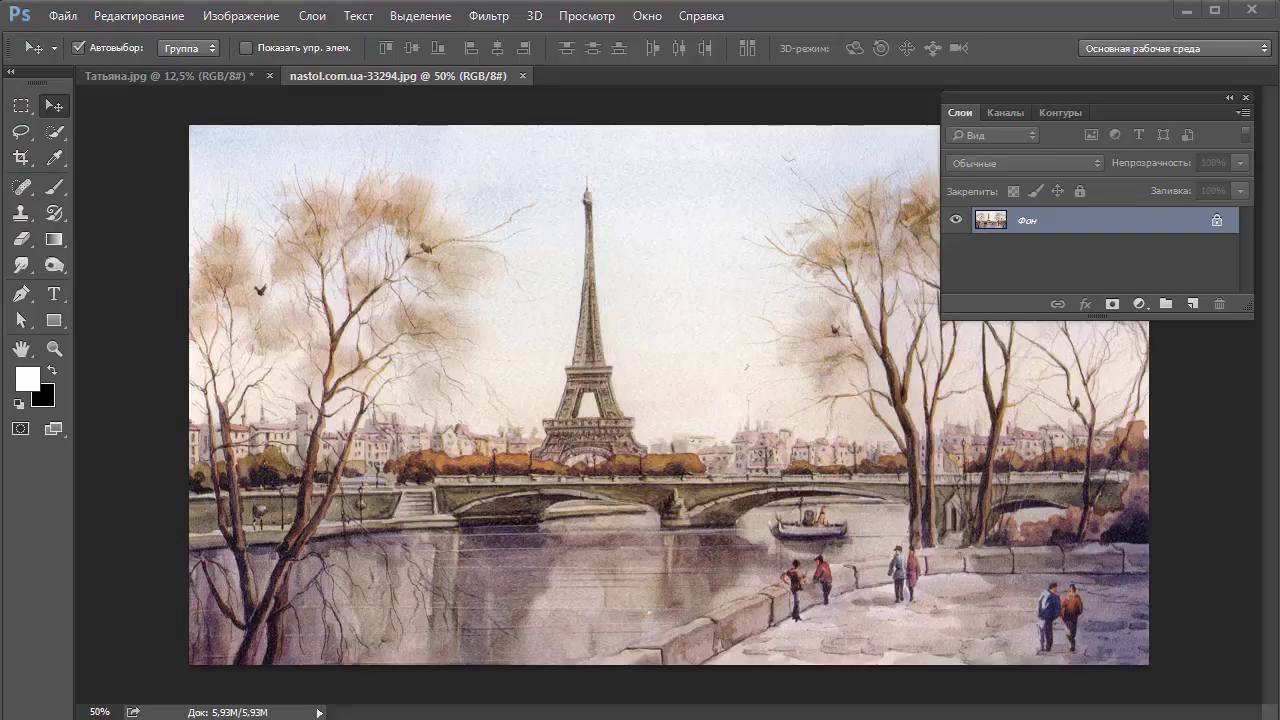
# Step: Add an empty Слой 1 above the locked Paris background and take the Gradient tool
pyautogui.moveTo(1184, 320); pyautogui.dragTo(1187, 444)
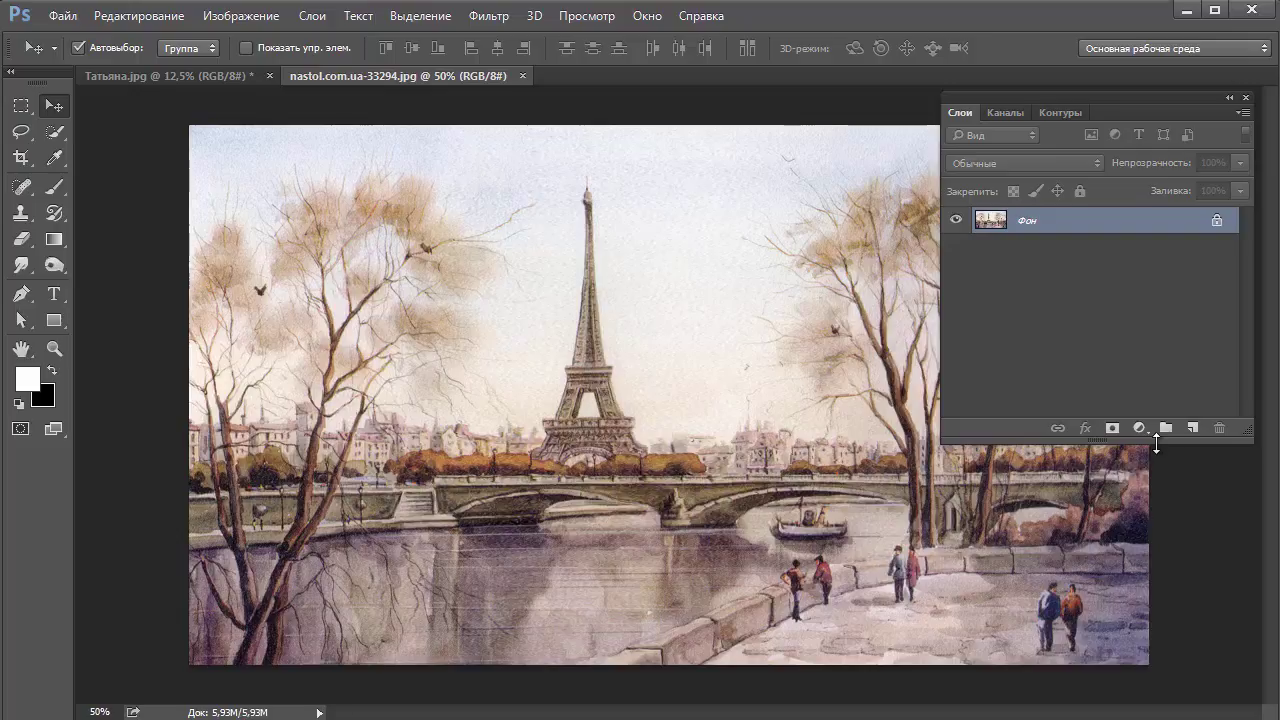
pyautogui.click(1192, 428)
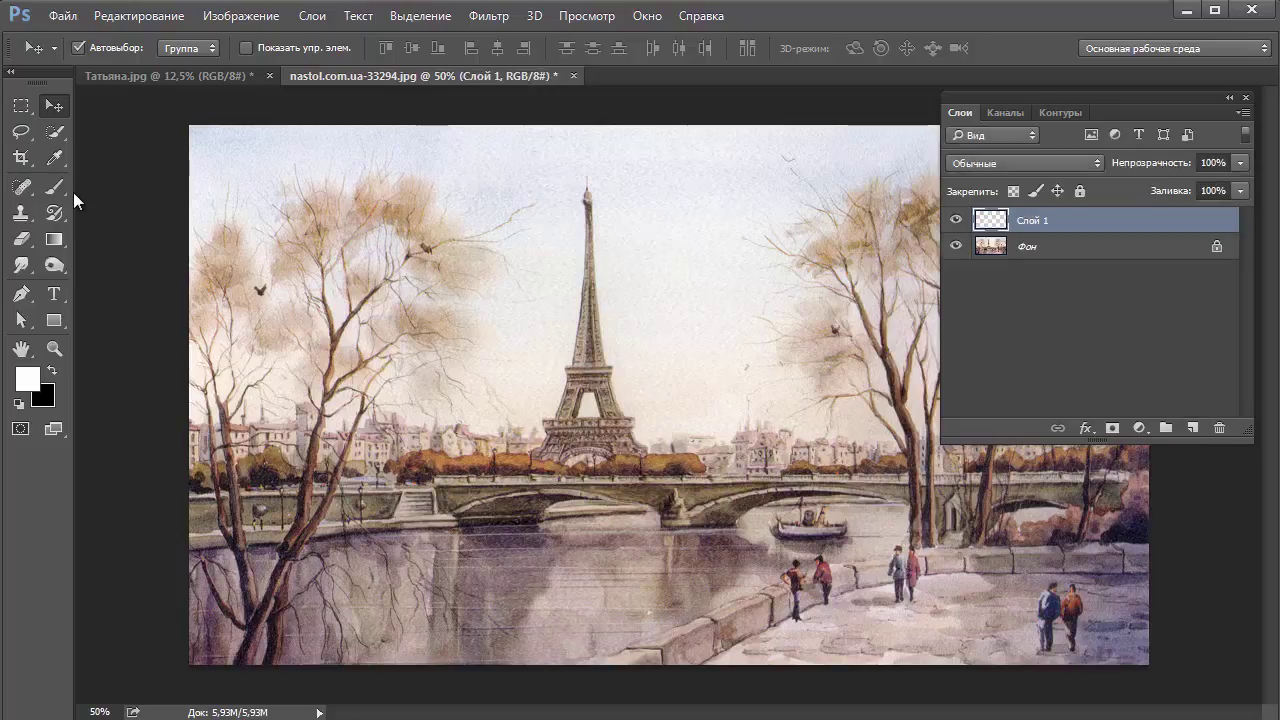
pyautogui.click(55, 240)
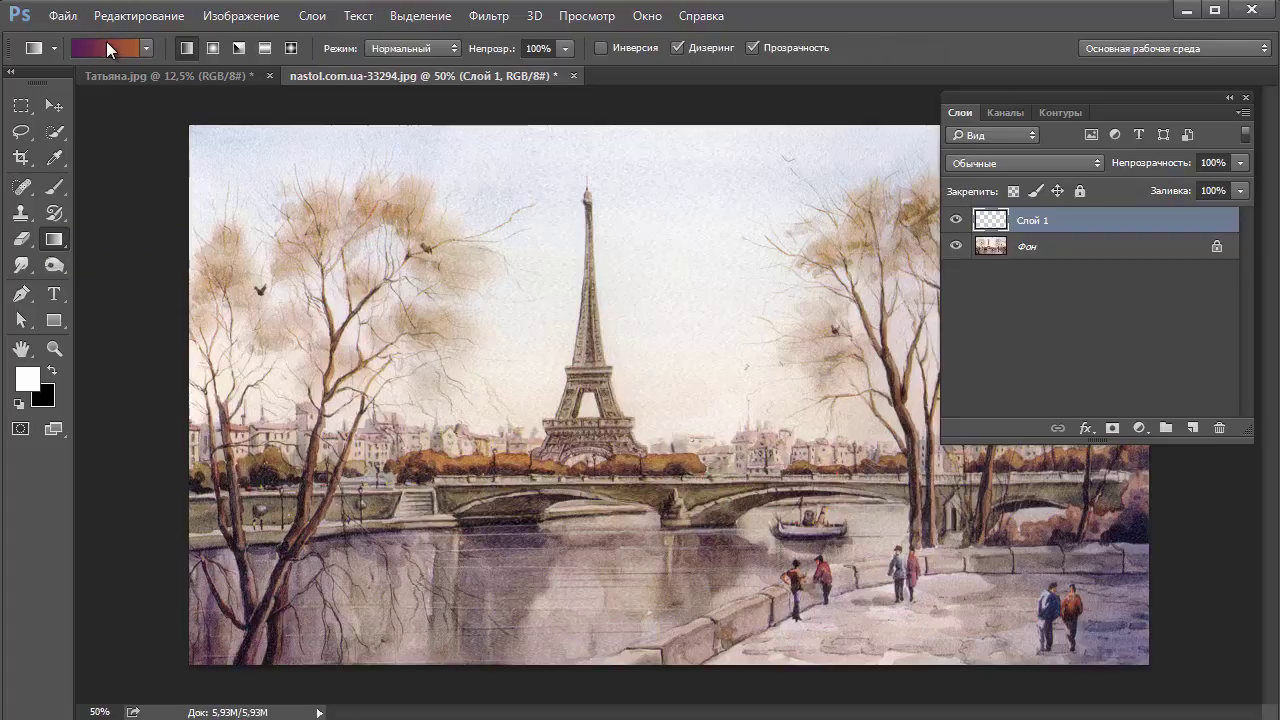
# Step: Open the Gradient Editor for the current gradient and select its left colour stop
pyautogui.click(106, 45)
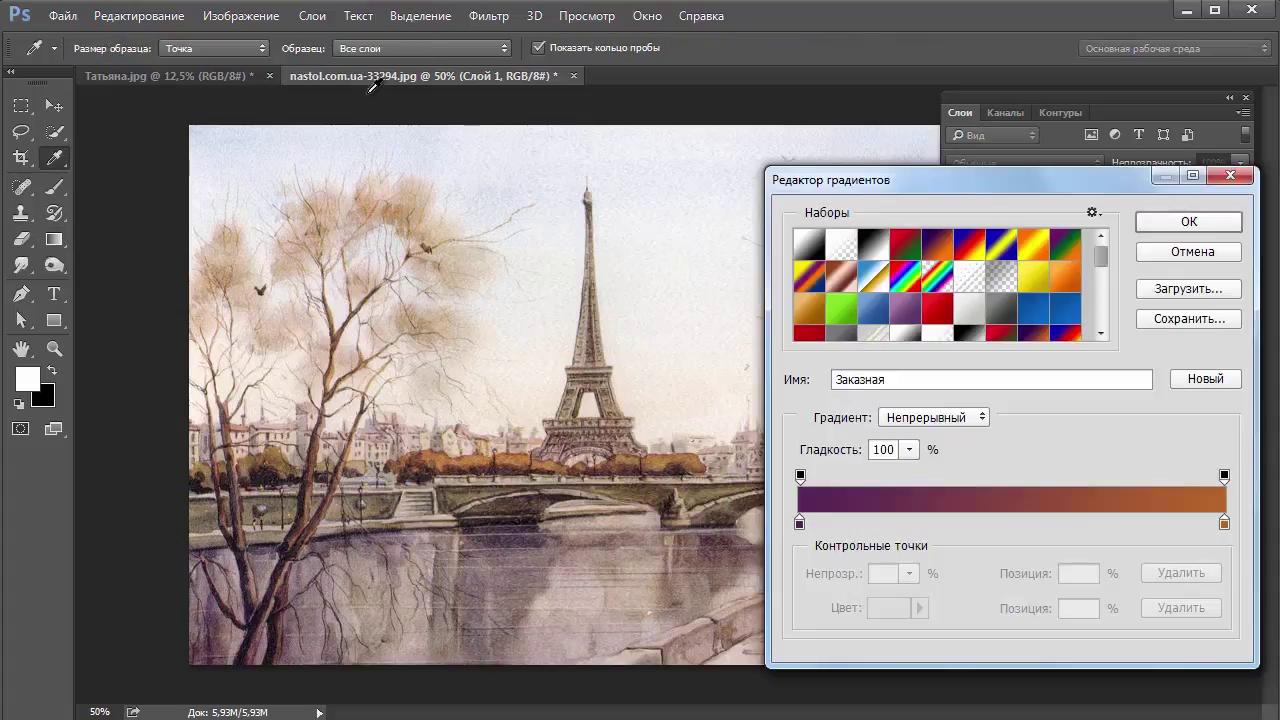
pyautogui.moveTo(972, 180)
pyautogui.mouseDown()
pyautogui.moveTo(918, 98)
pyautogui.moveTo(964, 109)
pyautogui.mouseUp()
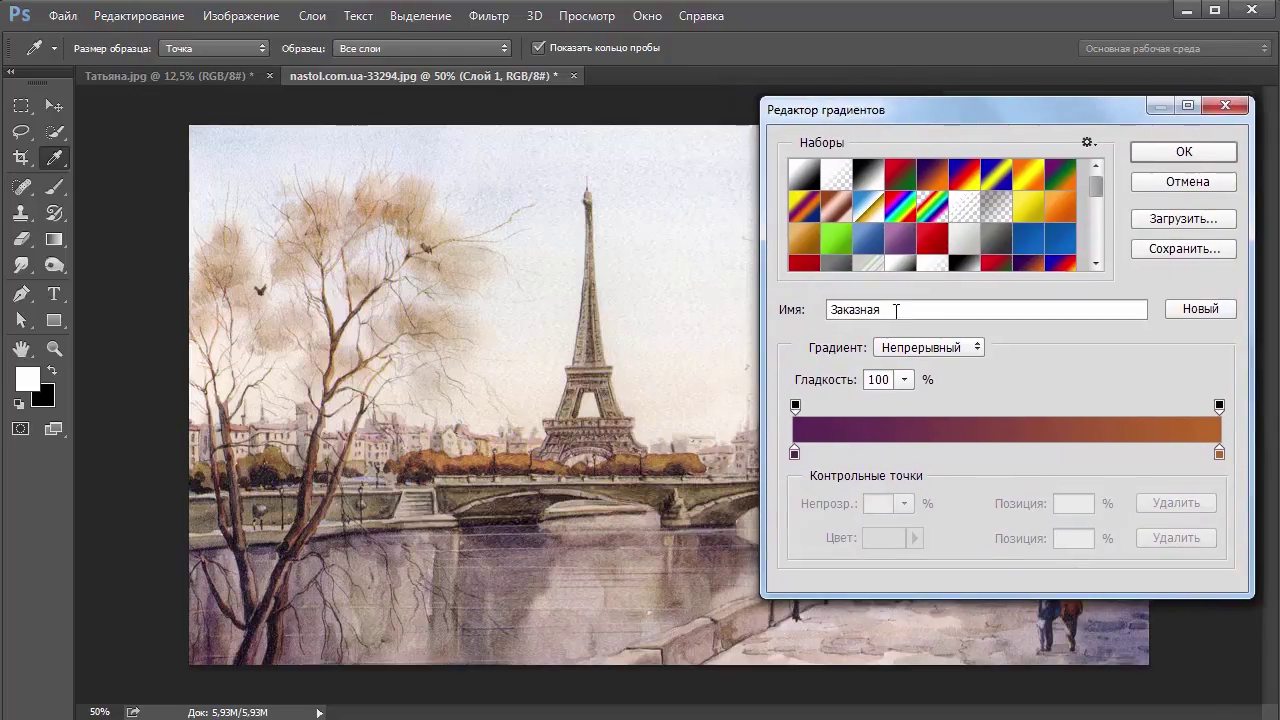
pyautogui.click(795, 453)
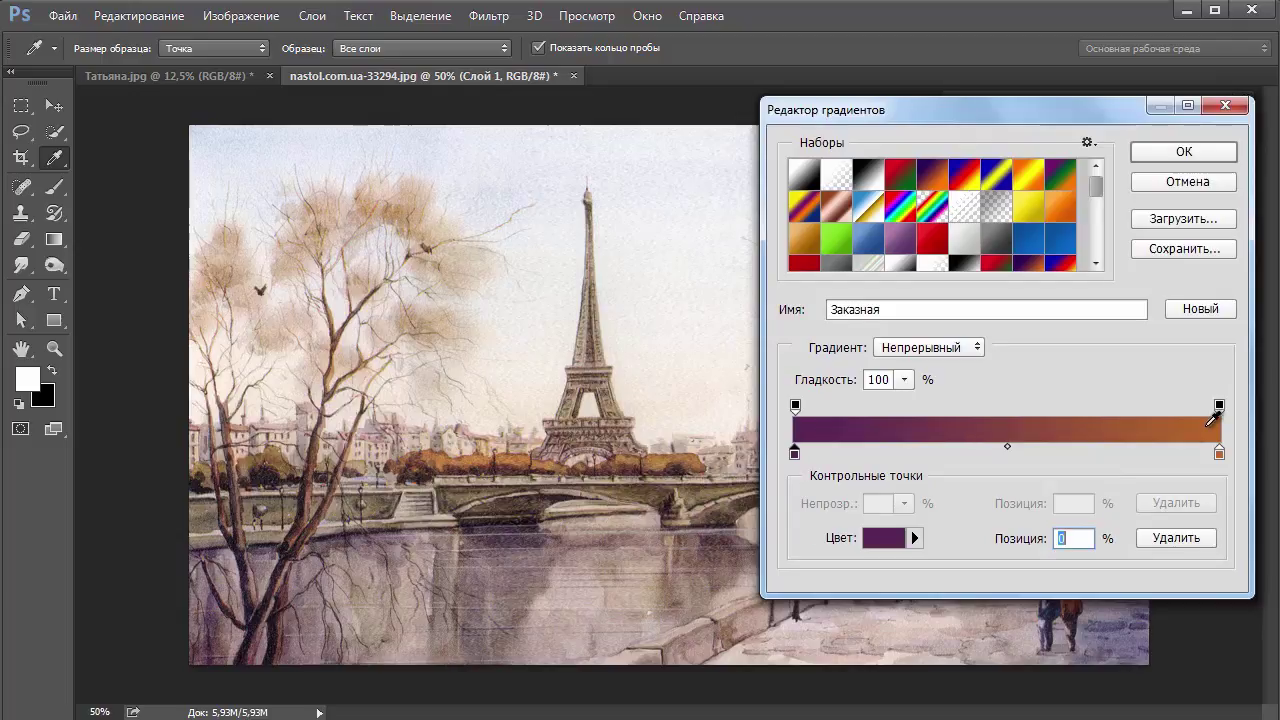
pyautogui.moveTo(1045, 112)
pyautogui.mouseDown()
pyautogui.moveTo(995, 68)
pyautogui.moveTo(1003, 76)
pyautogui.mouseUp()
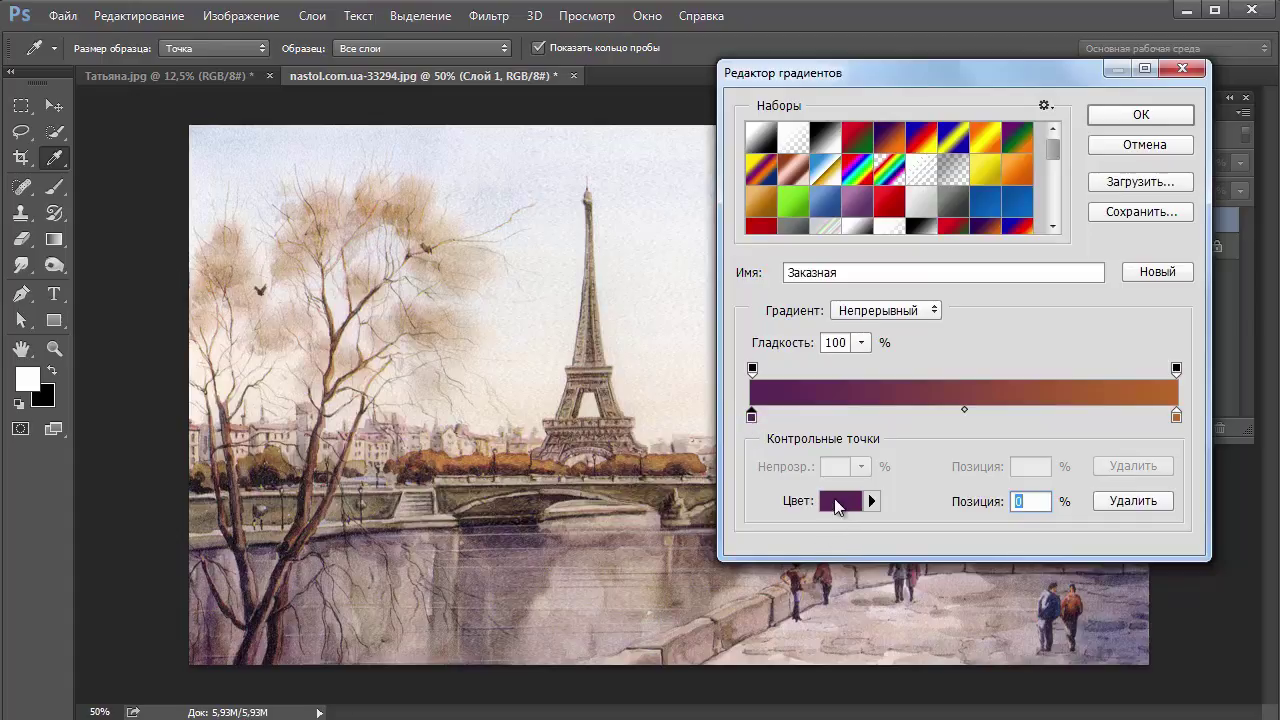
# Step: Try shades sampled from the painting for the left stop, then keep its original dark purple 572656
pyautogui.click(840, 503)
pyautogui.moveTo(834, 464)
pyautogui.mouseDown()
pyautogui.moveTo(832, 66)
pyautogui.moveTo(798, 245)
pyautogui.mouseUp()
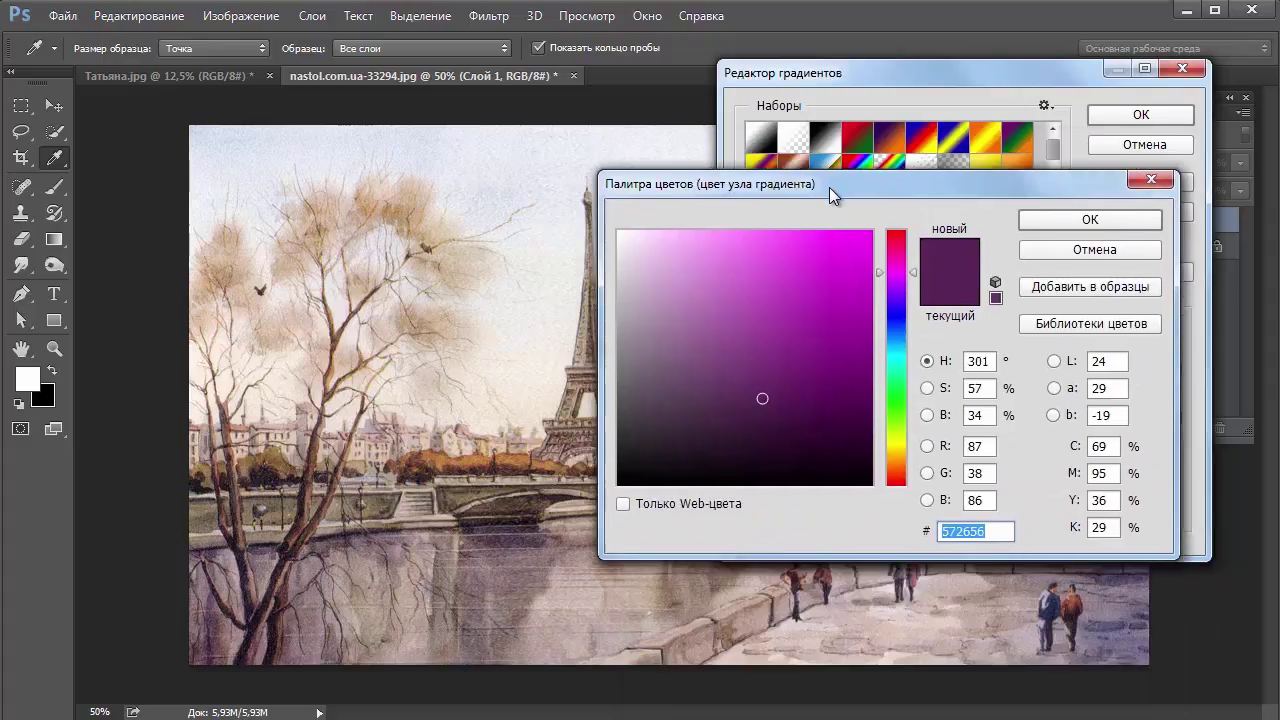
pyautogui.click(512, 534)
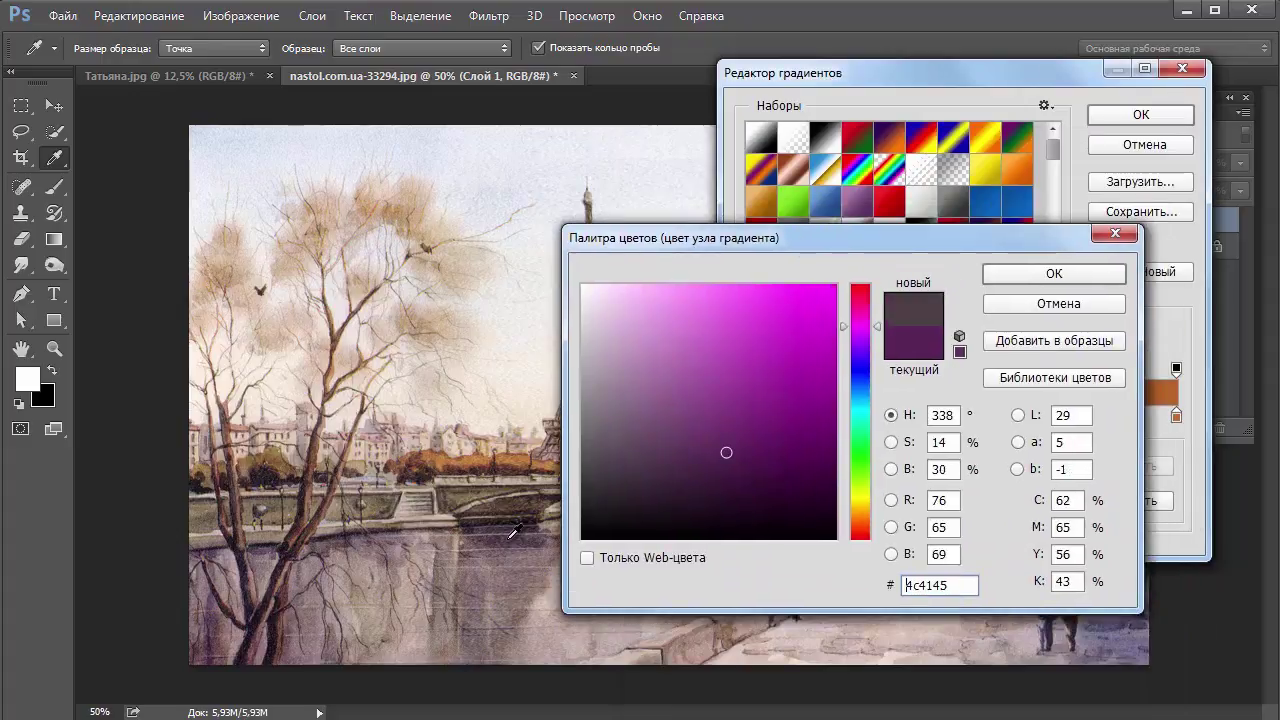
pyautogui.click(525, 539)
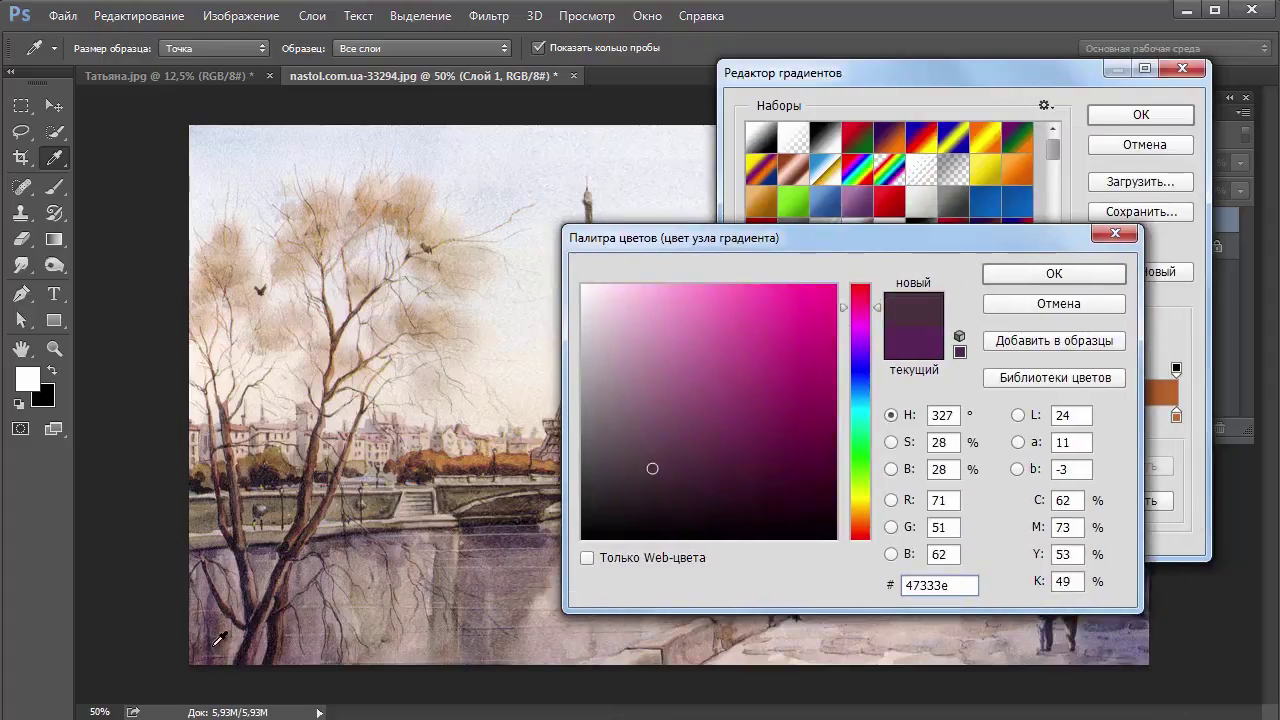
pyautogui.click(220, 645)
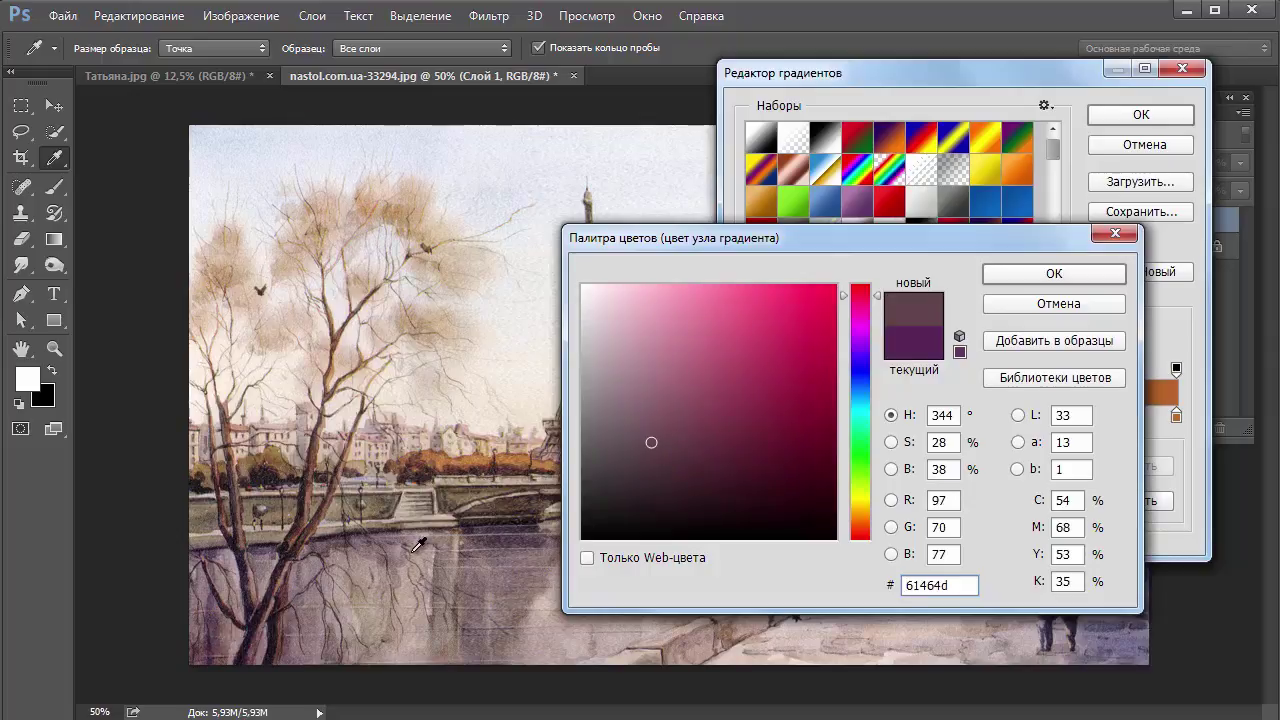
pyautogui.click(528, 539)
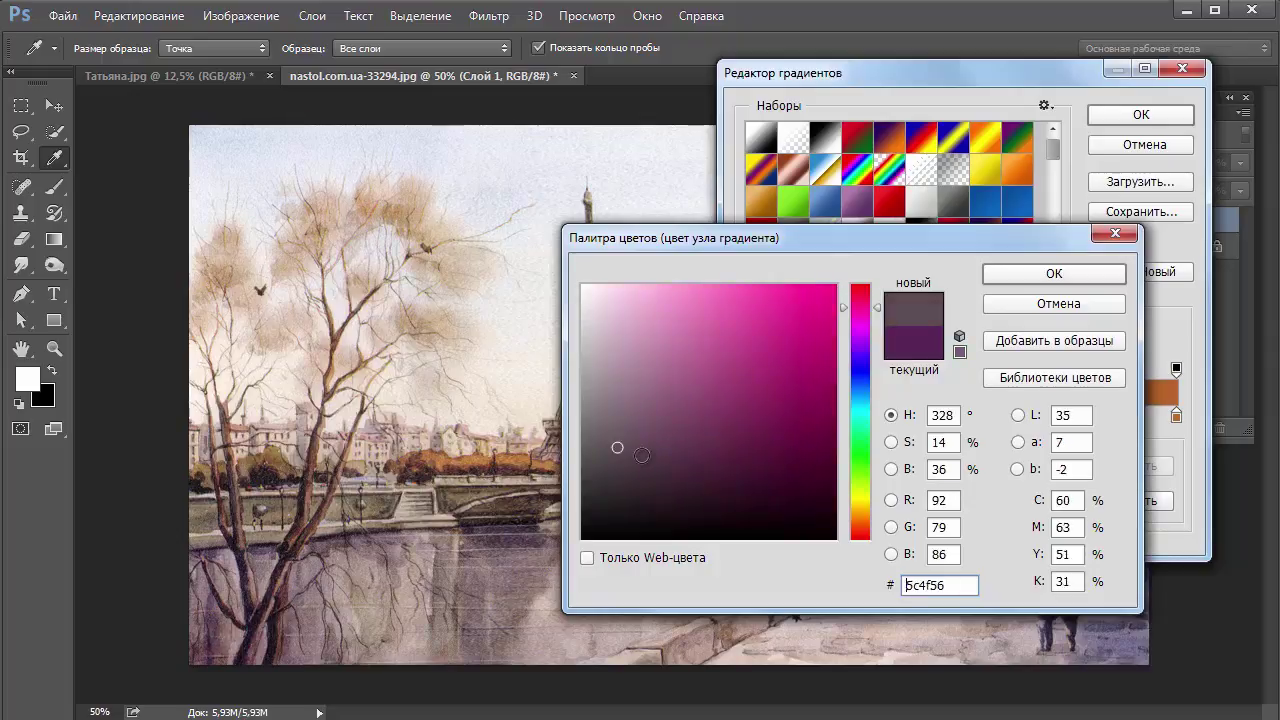
pyautogui.click(212, 645)
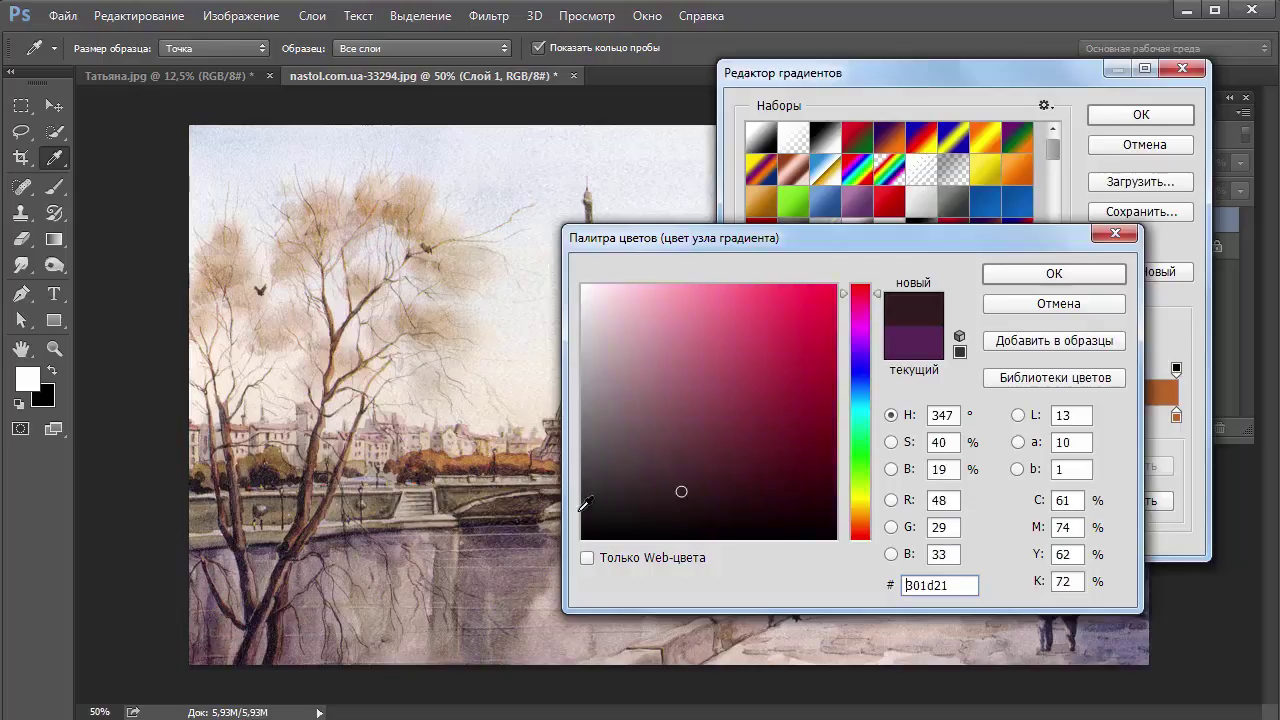
pyautogui.moveTo(875, 293); pyautogui.dragTo(876, 316)
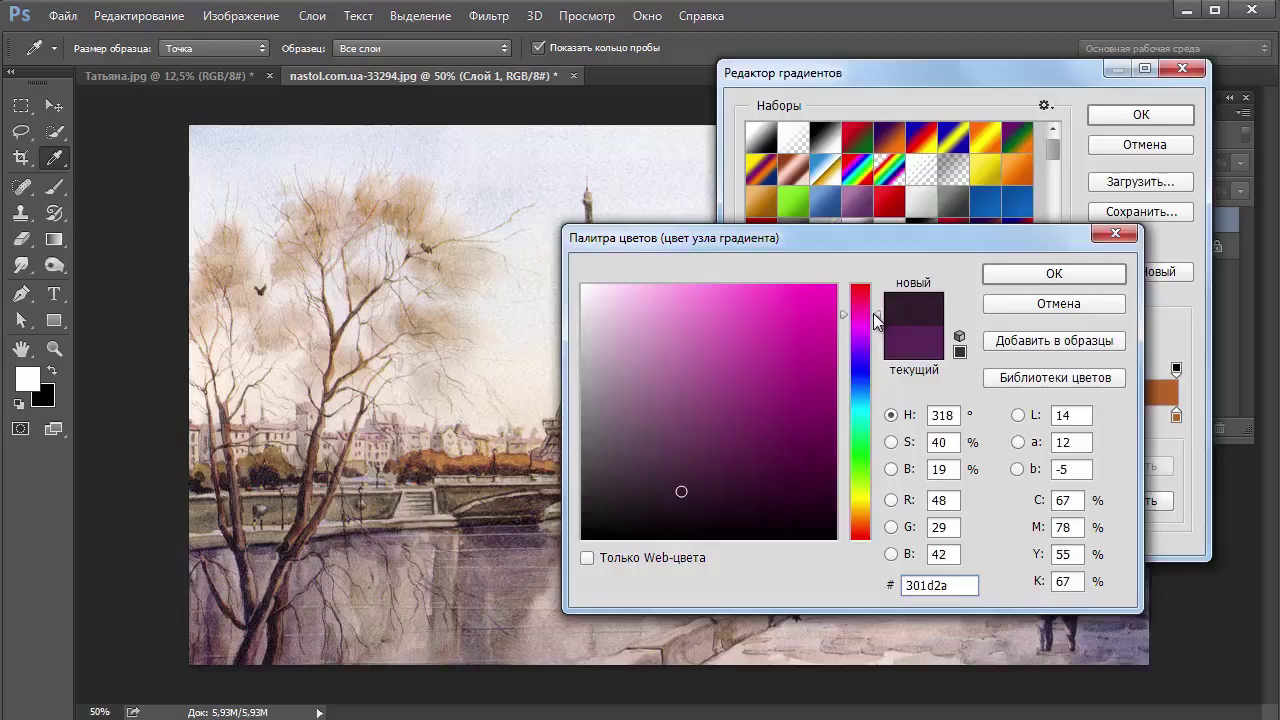
pyautogui.moveTo(876, 318); pyautogui.dragTo(876, 309)
pyautogui.click(722, 424)
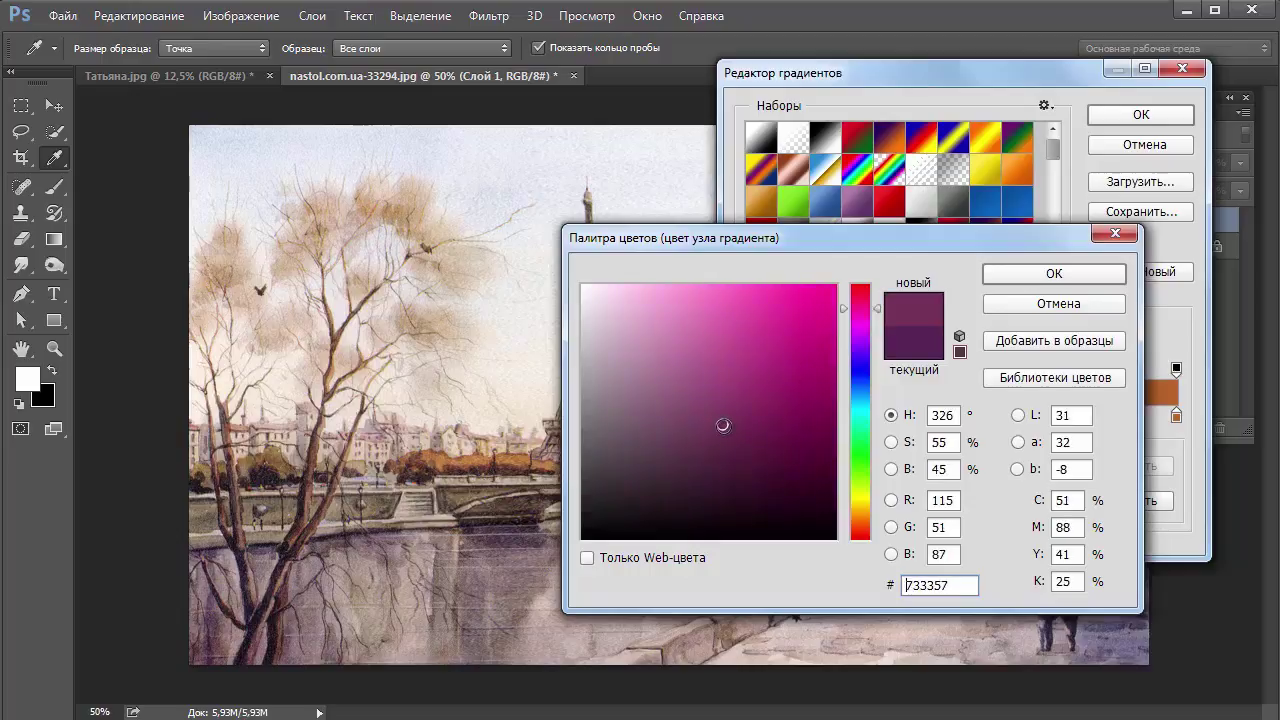
pyautogui.click(879, 312)
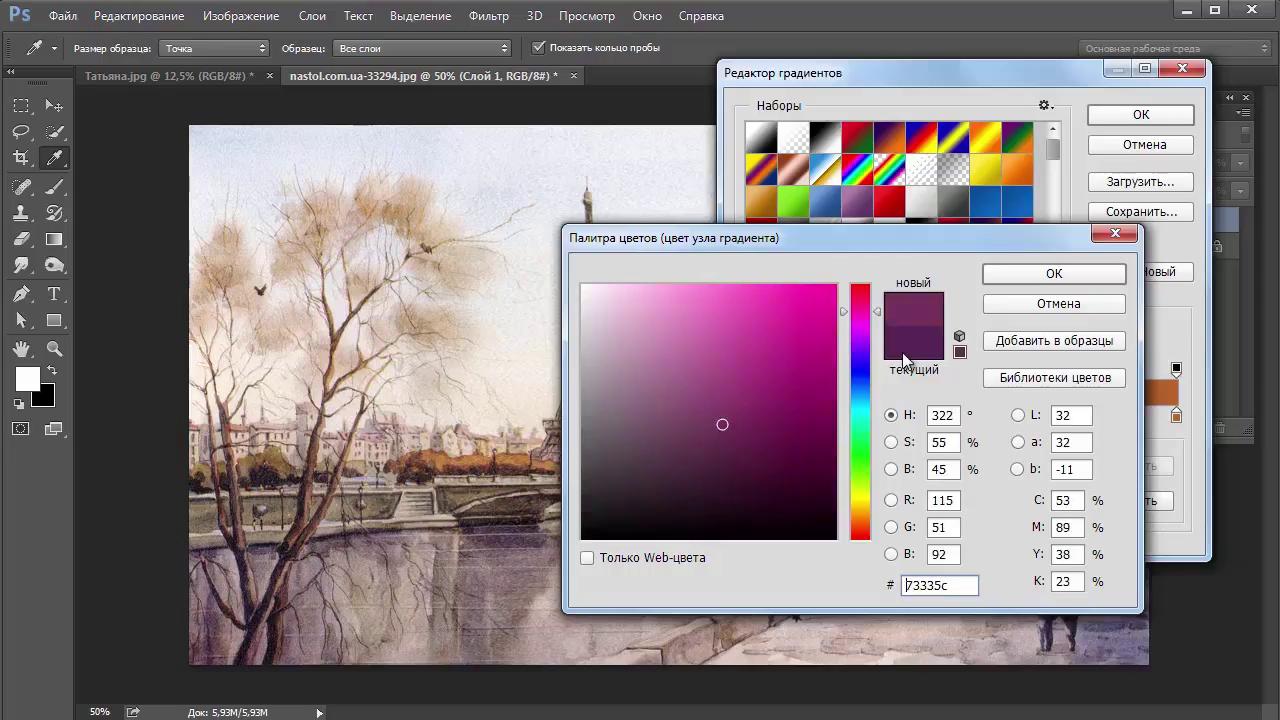
pyautogui.click(906, 352)
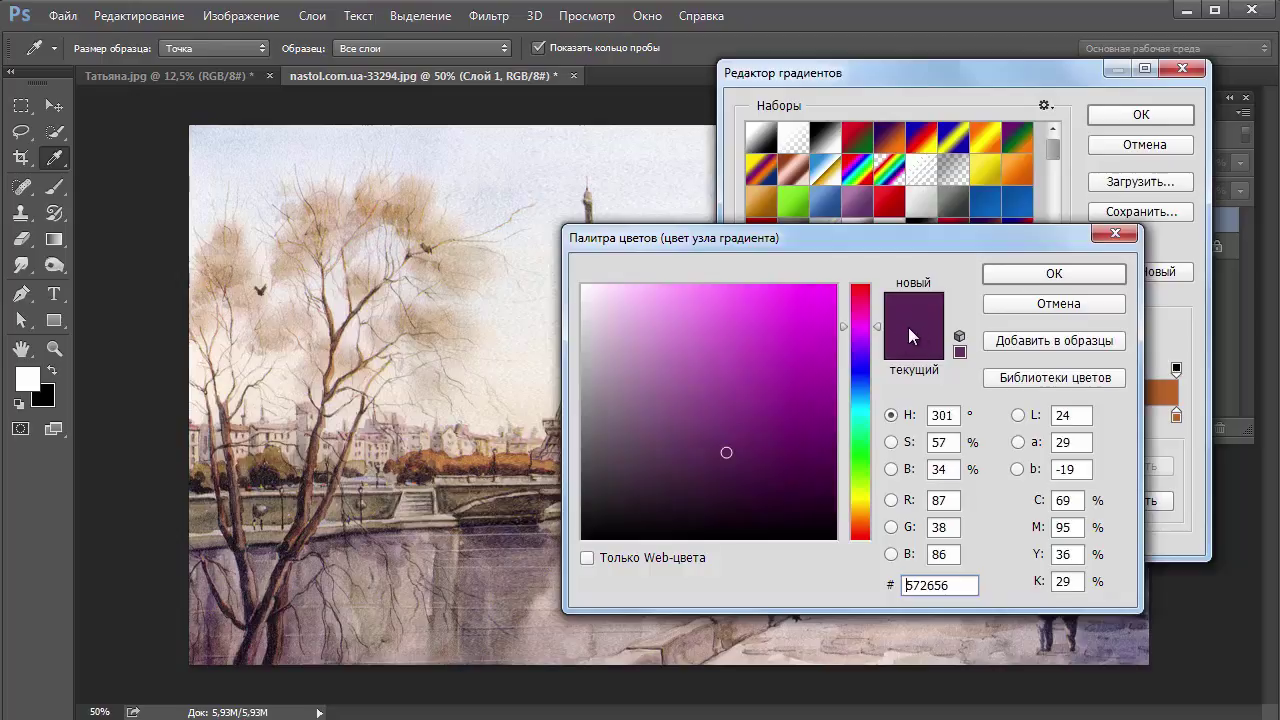
pyautogui.click(996, 283)
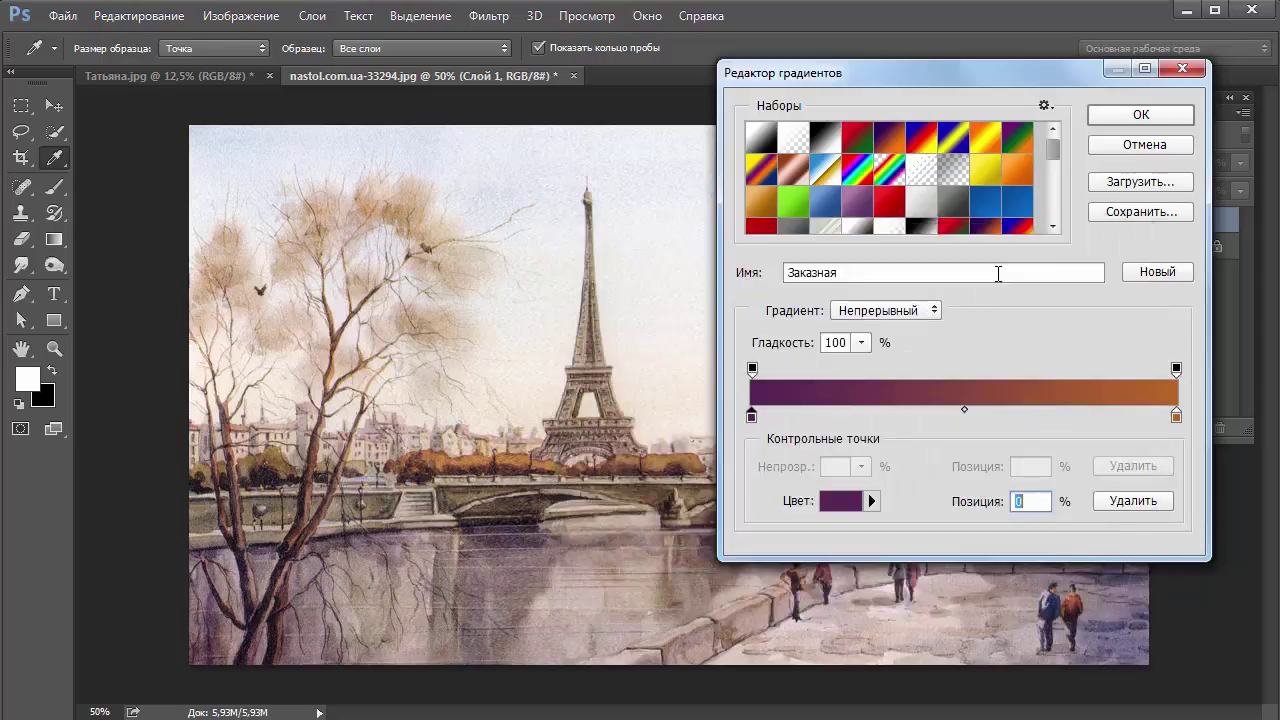
# Step: Set the right stop to a warm brown (#b7671d) sampled from the painting and accept the gradient
pyautogui.moveTo(1028, 77); pyautogui.dragTo(936, 78)
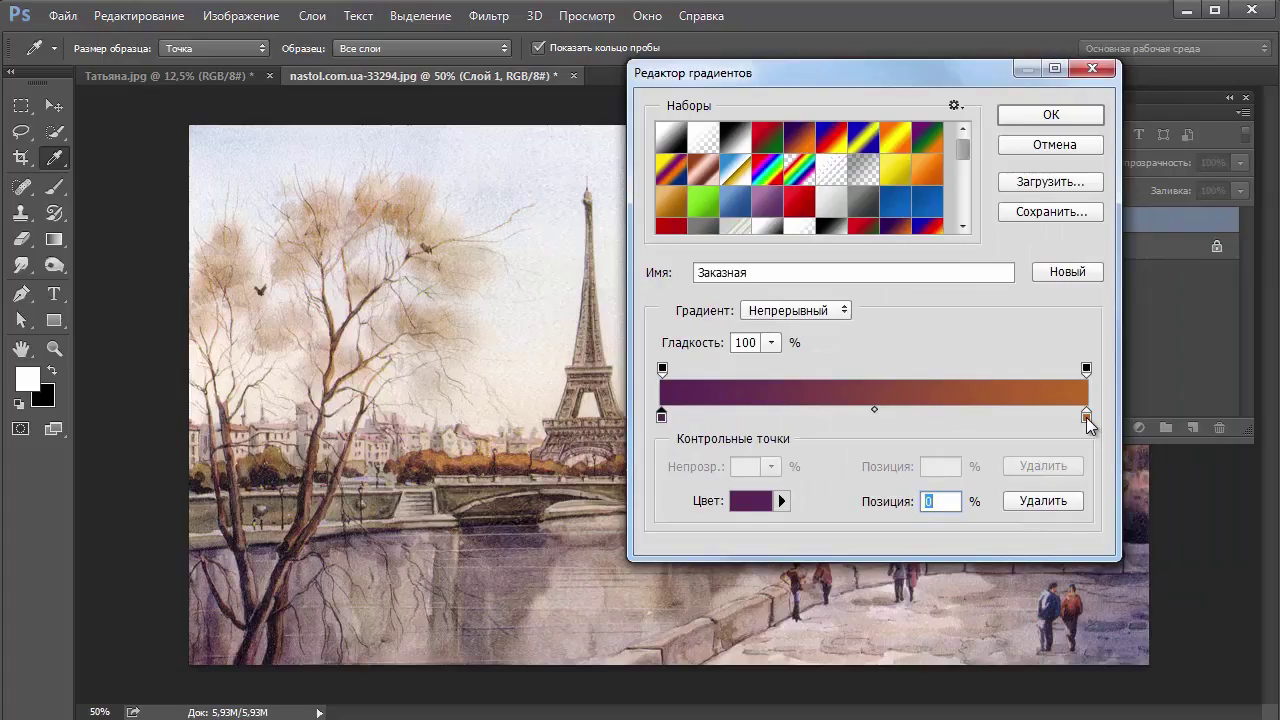
pyautogui.click(1087, 417)
pyautogui.click(745, 502)
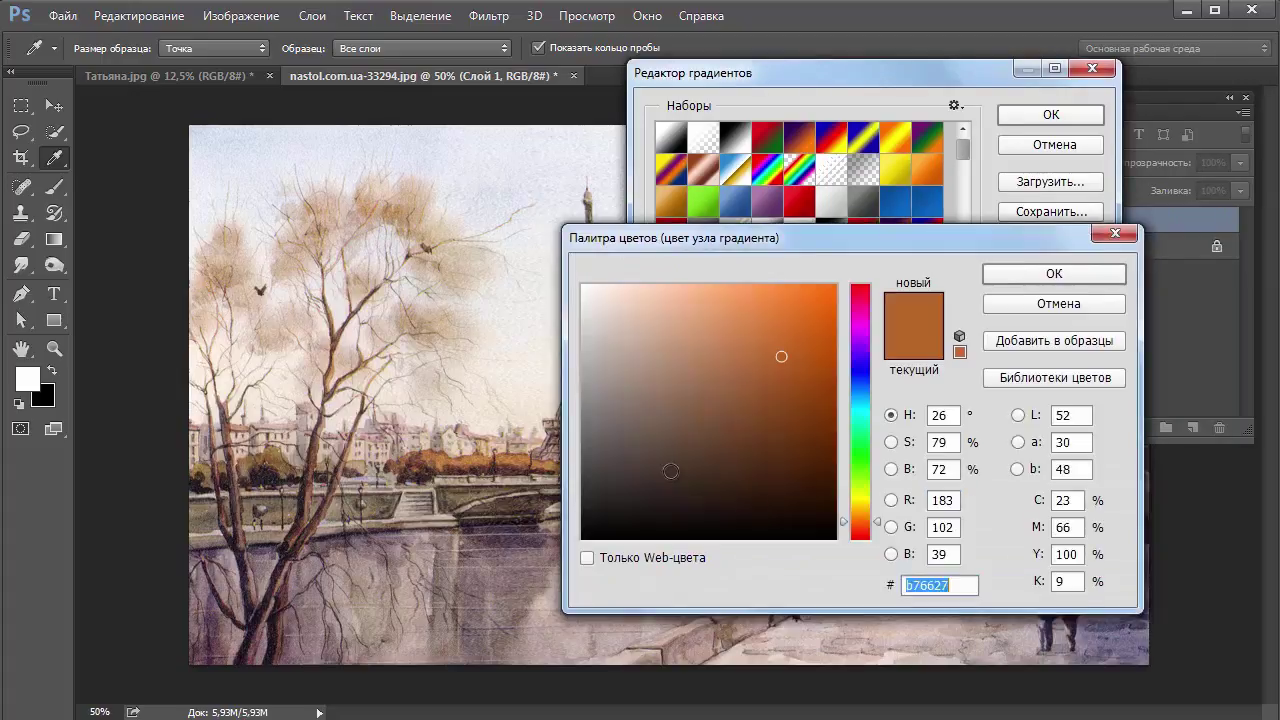
pyautogui.click(481, 452)
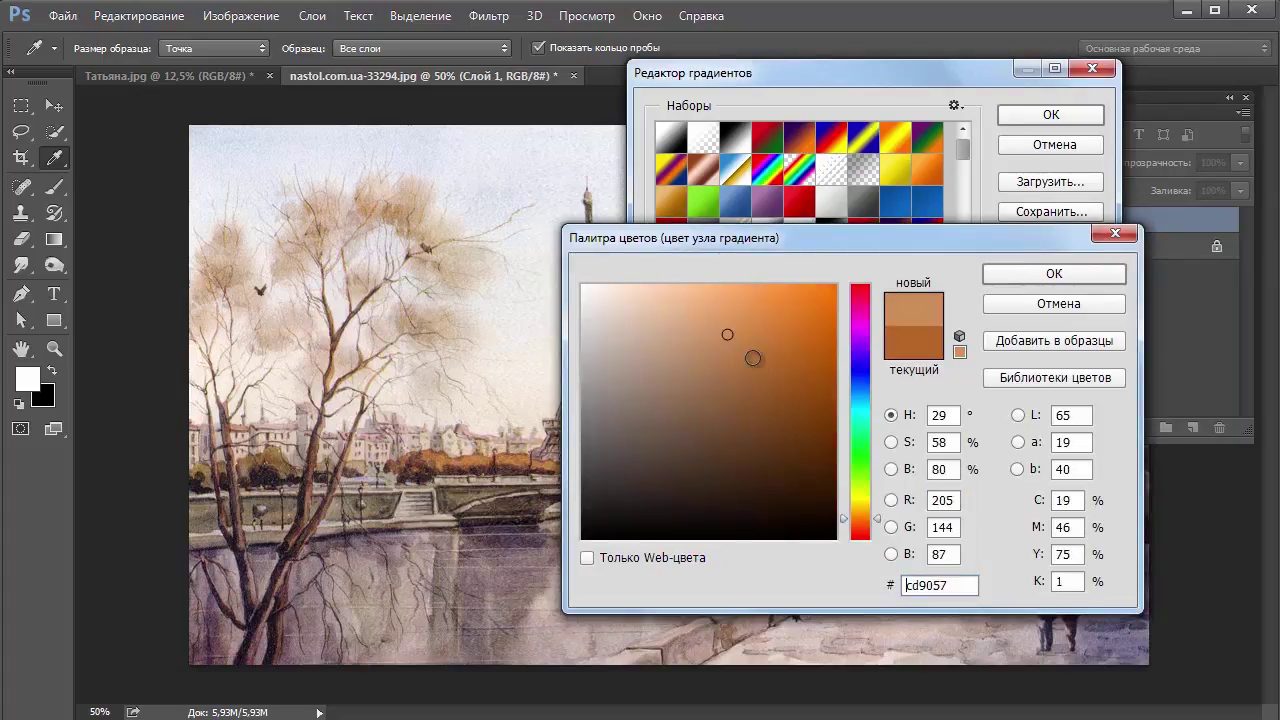
pyautogui.moveTo(758, 352); pyautogui.dragTo(796, 356)
pyautogui.click(1003, 279)
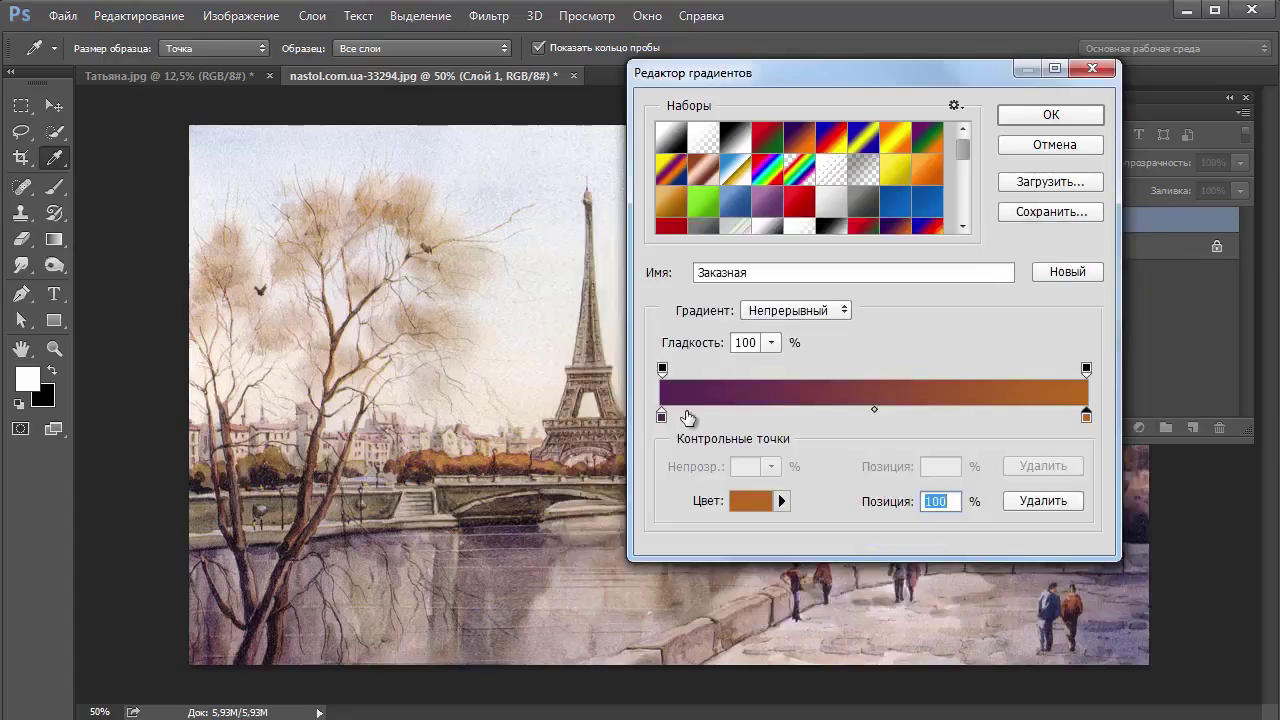
pyautogui.click(1052, 115)
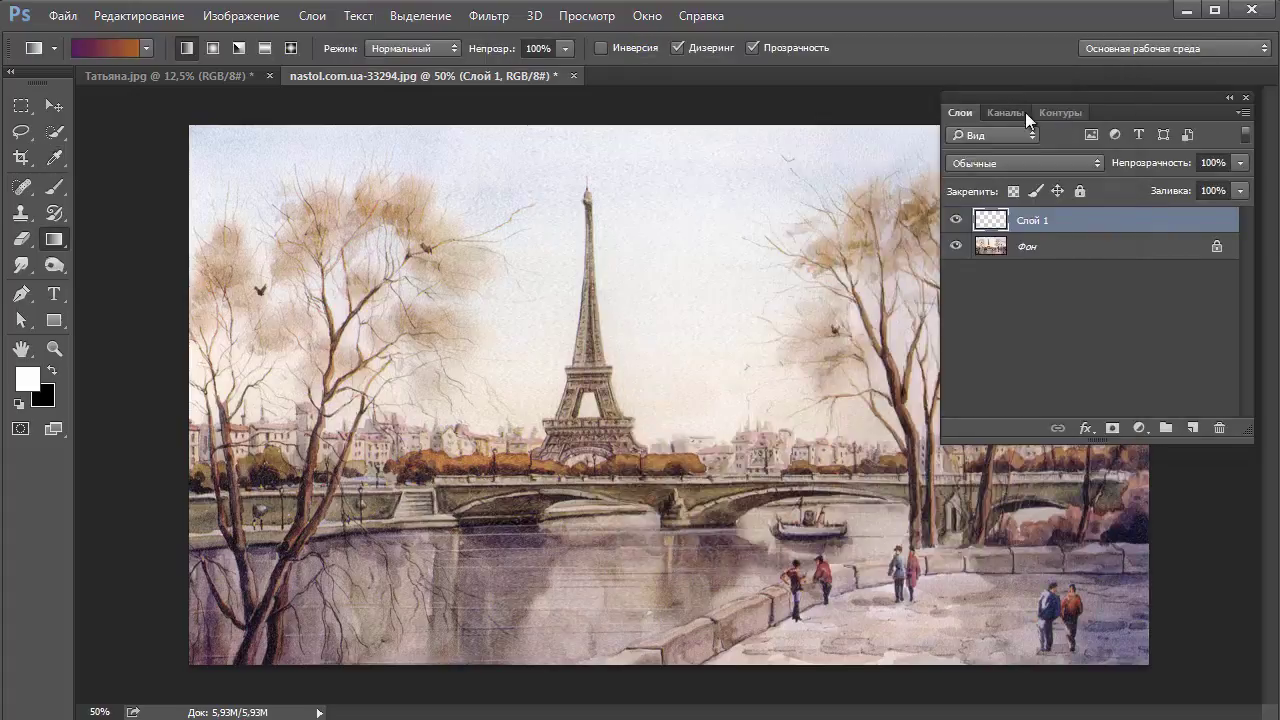
# Step: Fill Слой 1 with a reversed radial gradient radiating outward from the Eiffel Tower
pyautogui.click(213, 49)
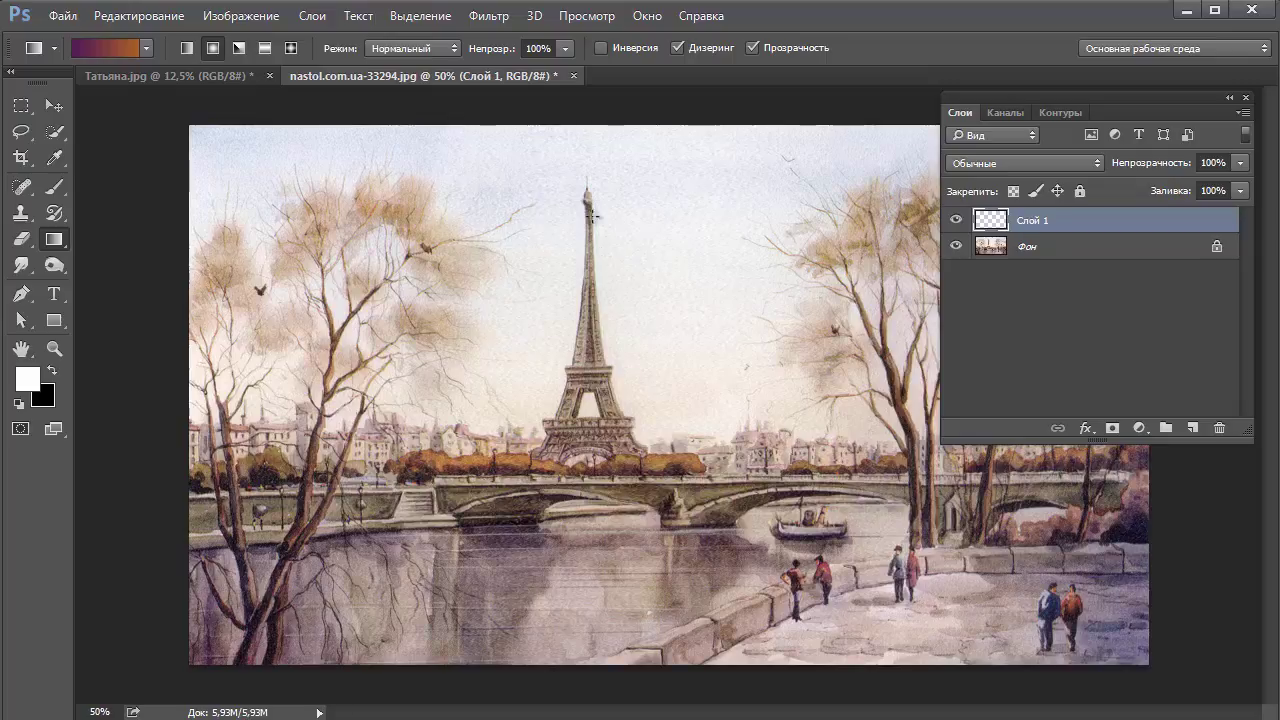
pyautogui.click(600, 48)
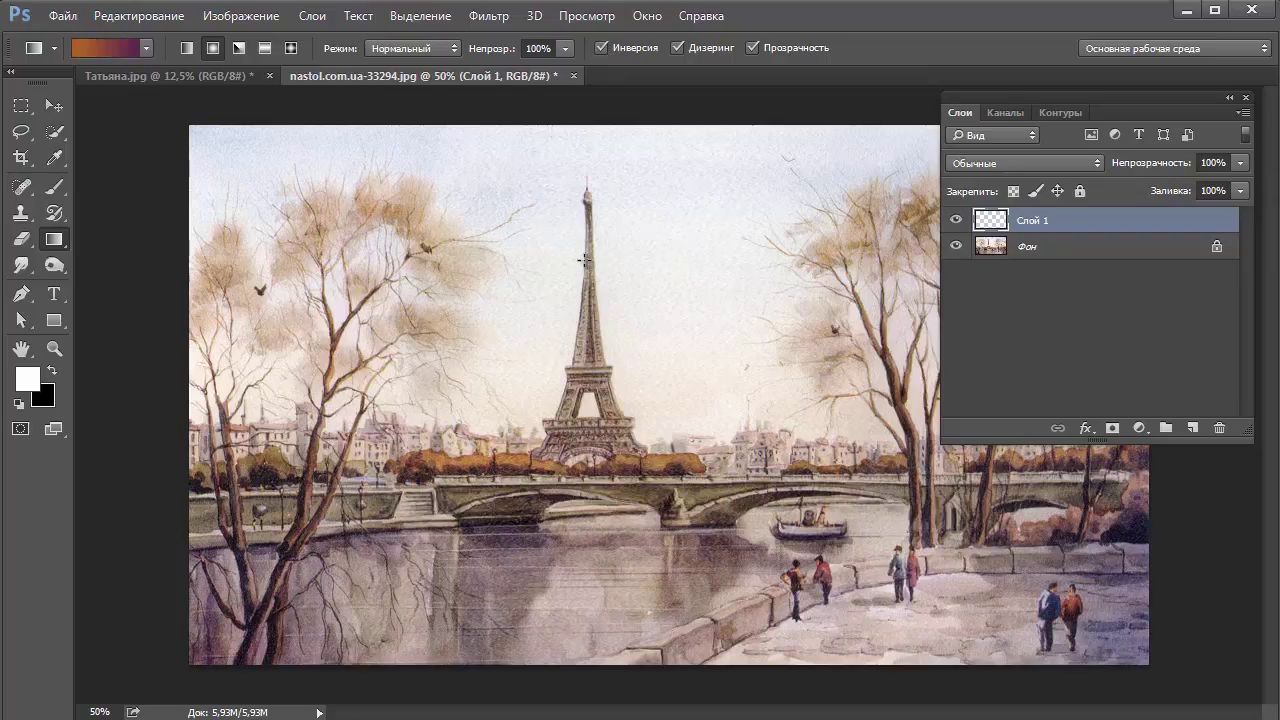
pyautogui.moveTo(592, 278); pyautogui.dragTo(1163, 665)
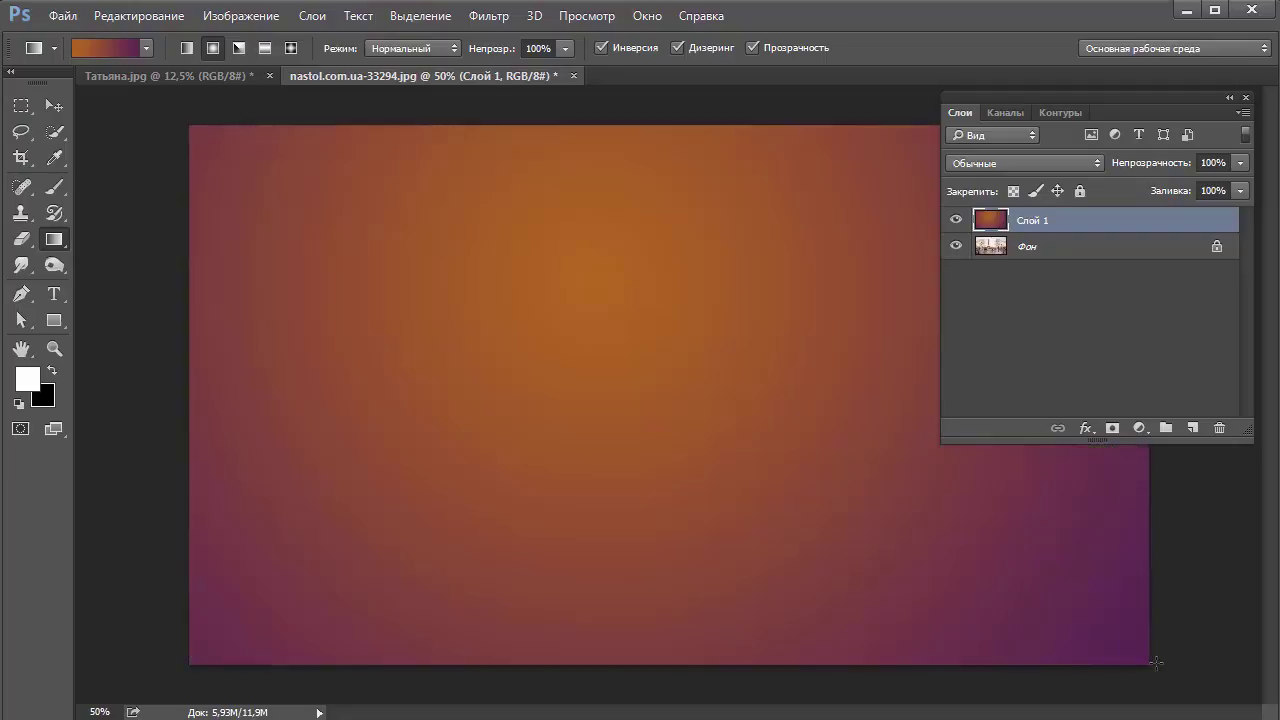
# Step: Set Слой 1 to Перекрытие (Overlay) blending, after trying Мягкий свет, at 61% opacity
pyautogui.click(1001, 161)
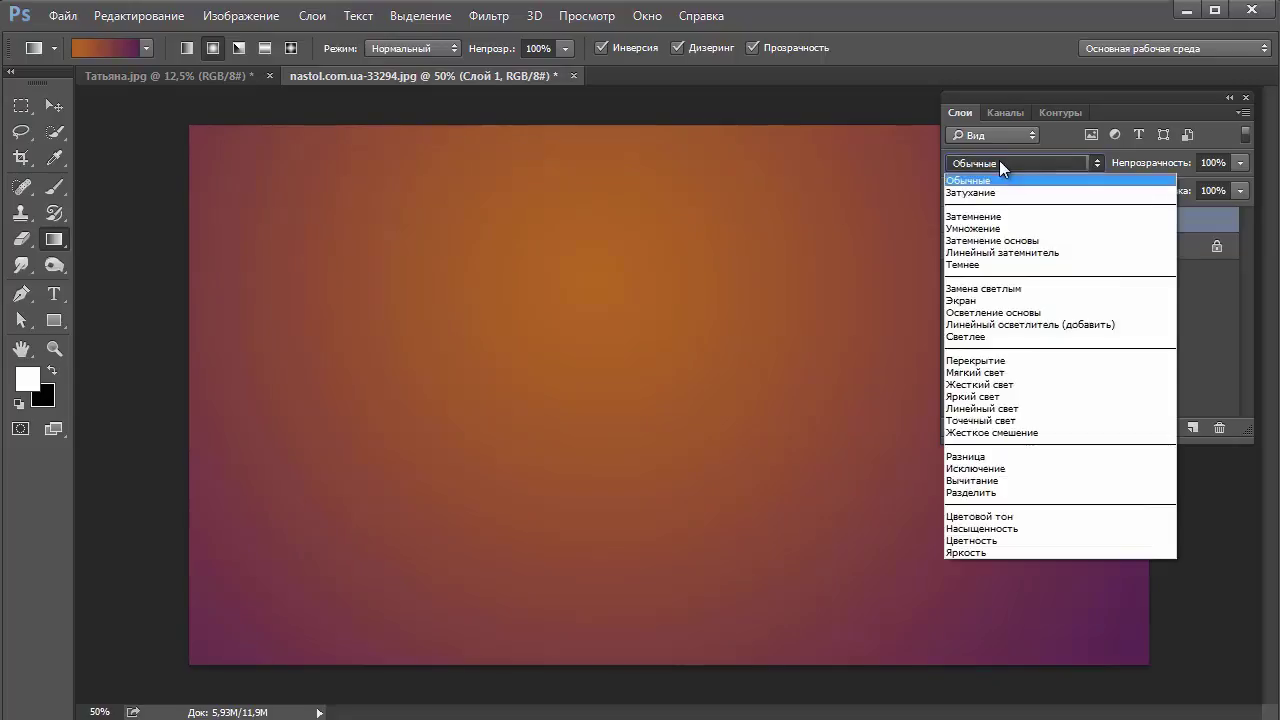
pyautogui.click(1011, 373)
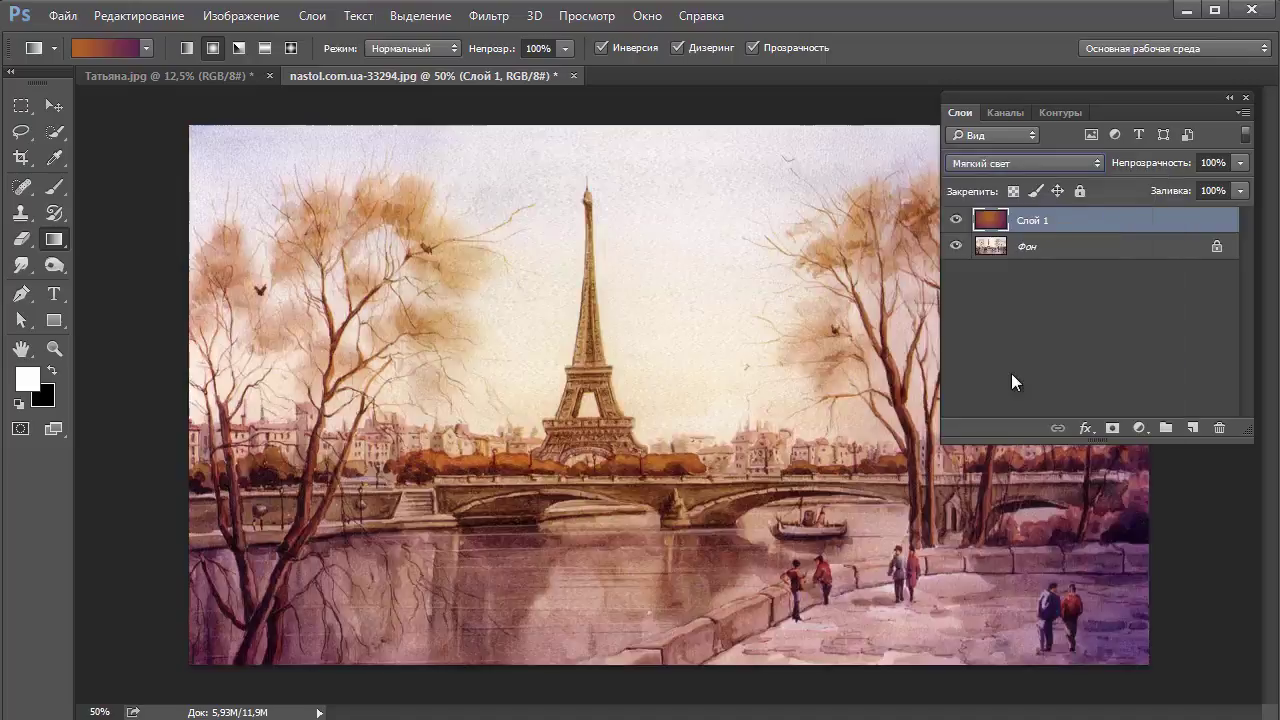
pyautogui.click(1013, 163)
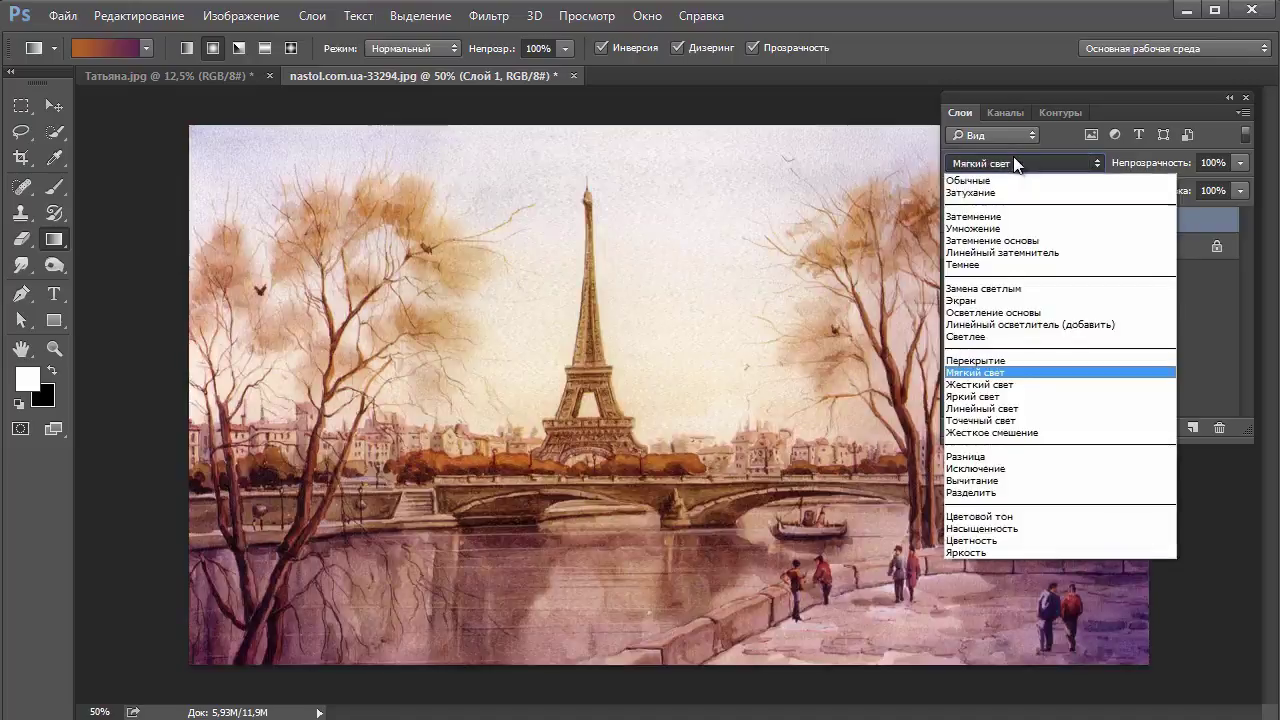
pyautogui.click(1015, 362)
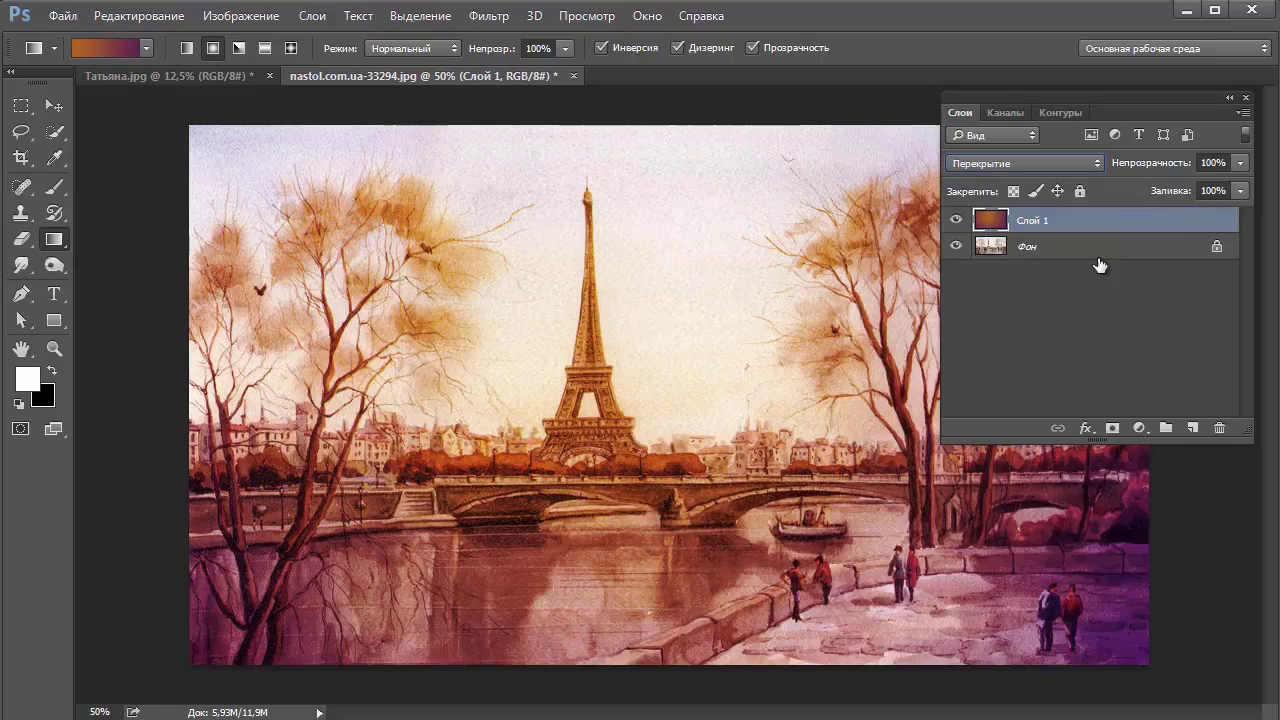
pyautogui.moveTo(1177, 165); pyautogui.dragTo(1132, 160)
pyautogui.moveTo(1130, 161); pyautogui.dragTo(1140, 159)
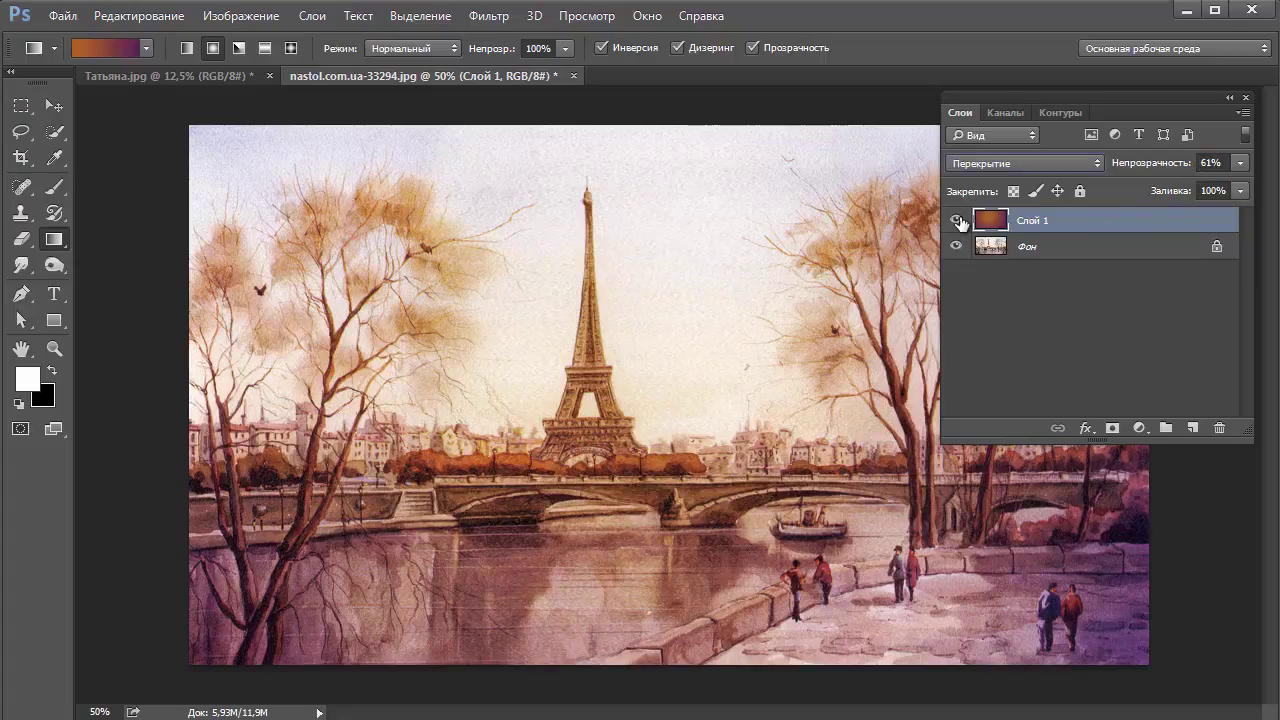
# Step: Toggle Слой 1's visibility to compare before and after, then bring up Татьяна.jpg
pyautogui.click(958, 220)
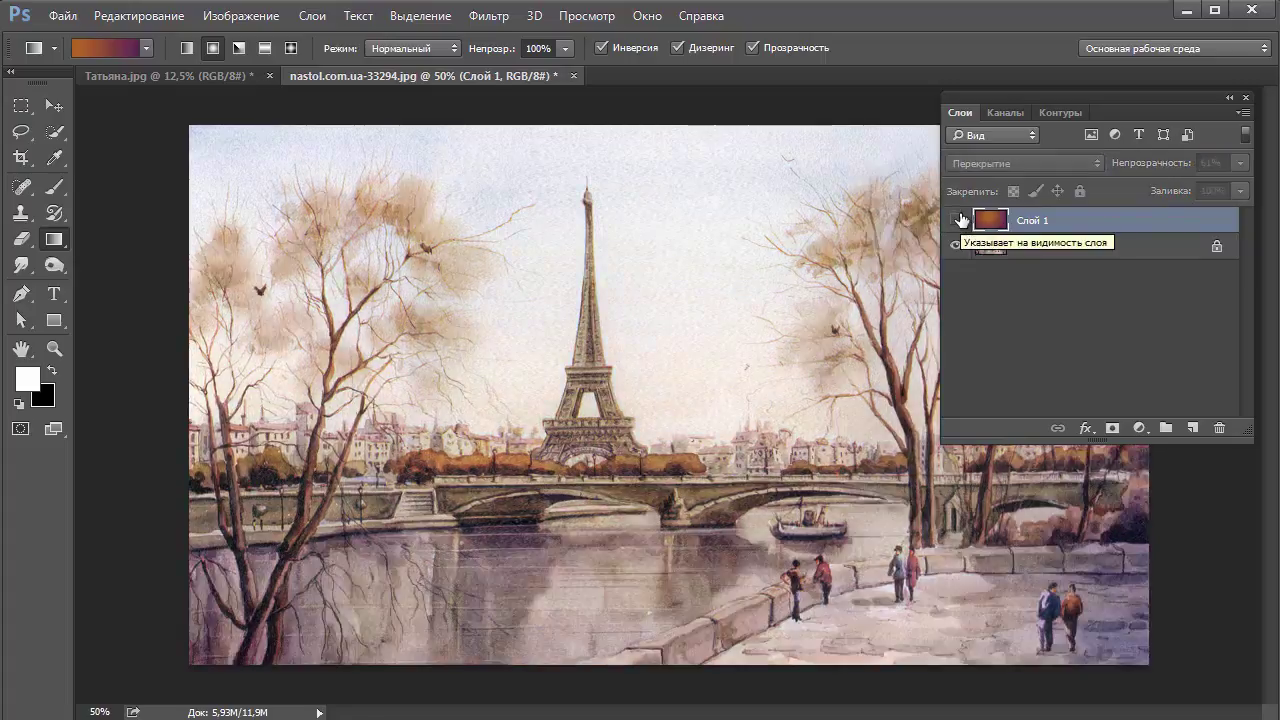
pyautogui.click(958, 220)
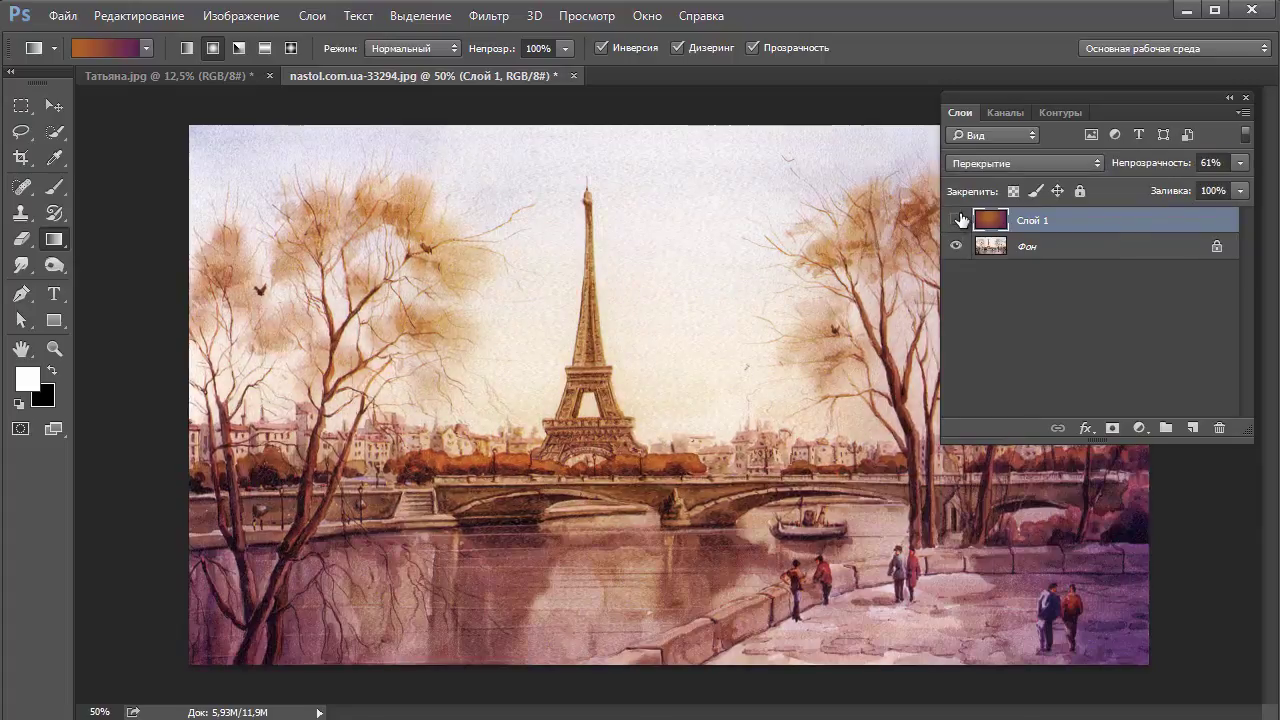
pyautogui.click(958, 220)
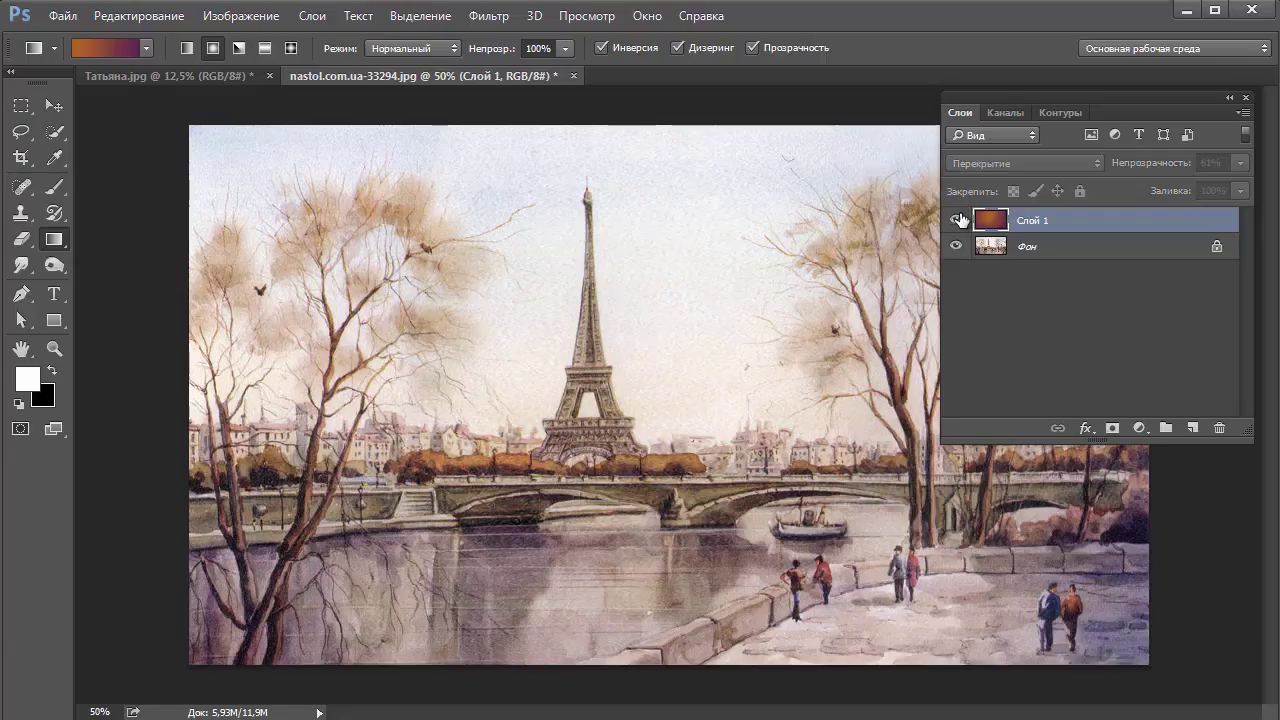
pyautogui.click(958, 220)
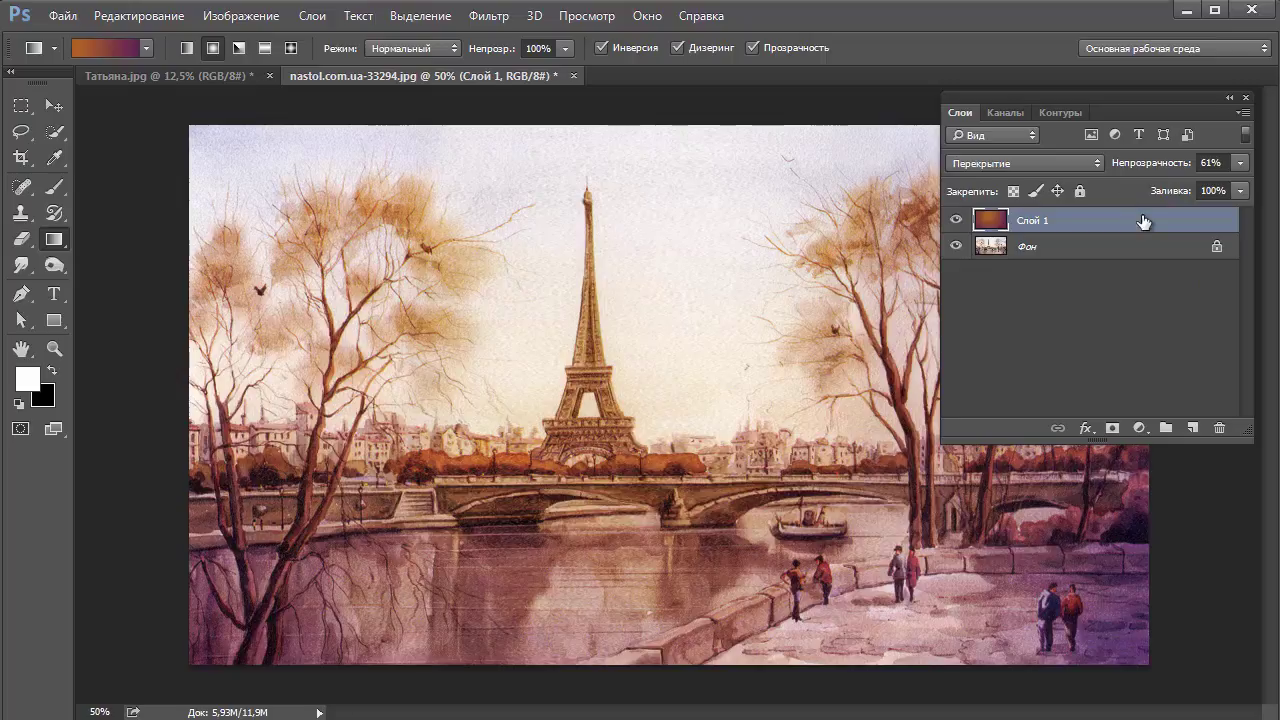
pyautogui.click(148, 76)
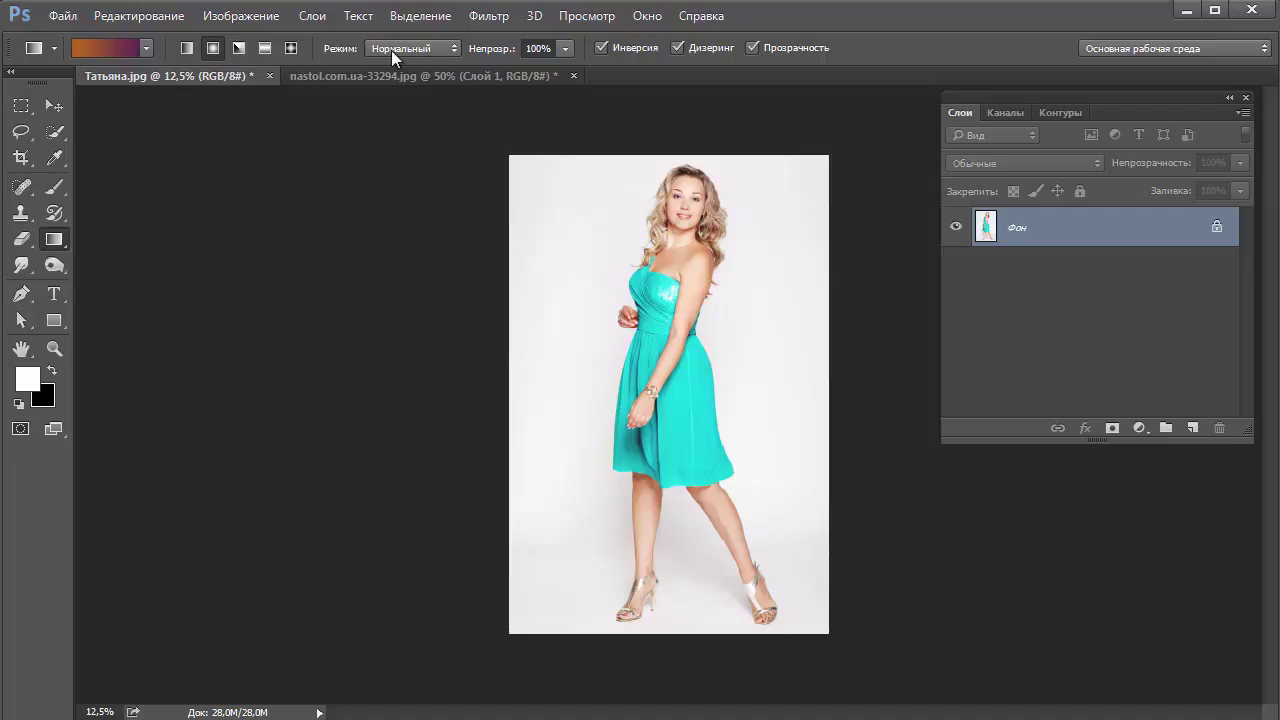
# Step: Resize Татьяна.jpg to 800 px wide (800 × 1200) via Image Size and zoom in
pyautogui.click(243, 18)
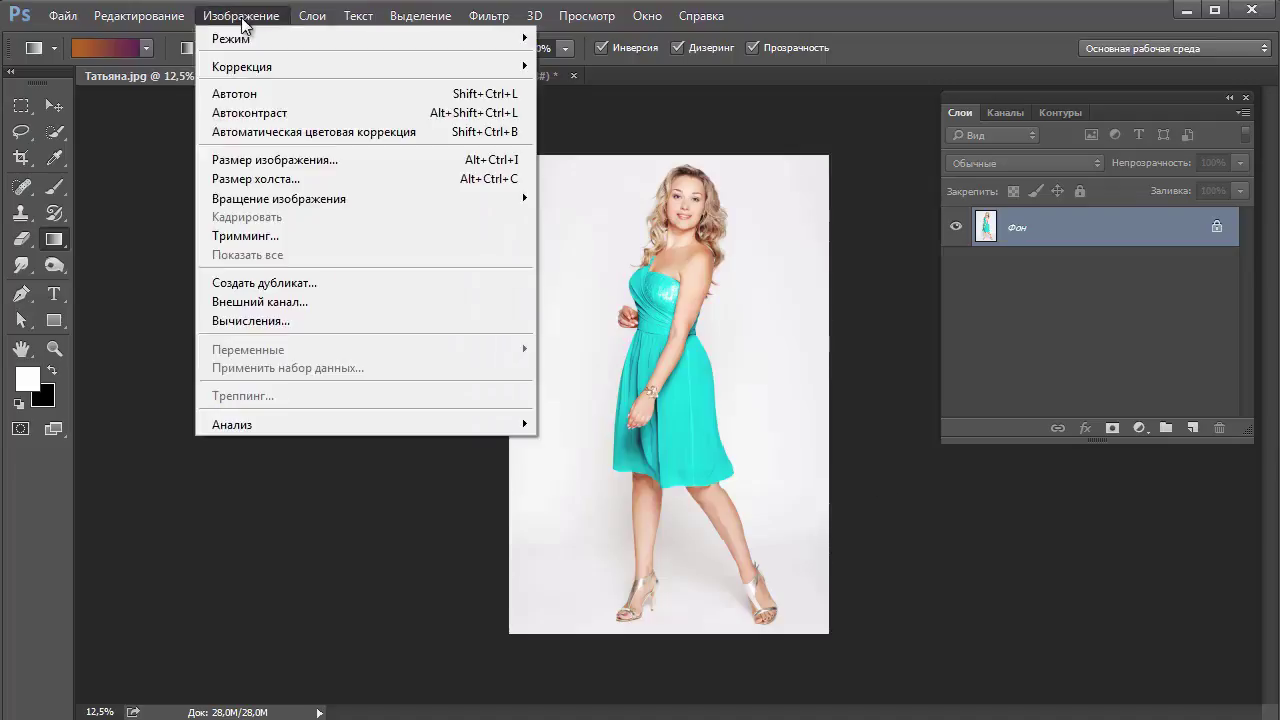
pyautogui.click(297, 160)
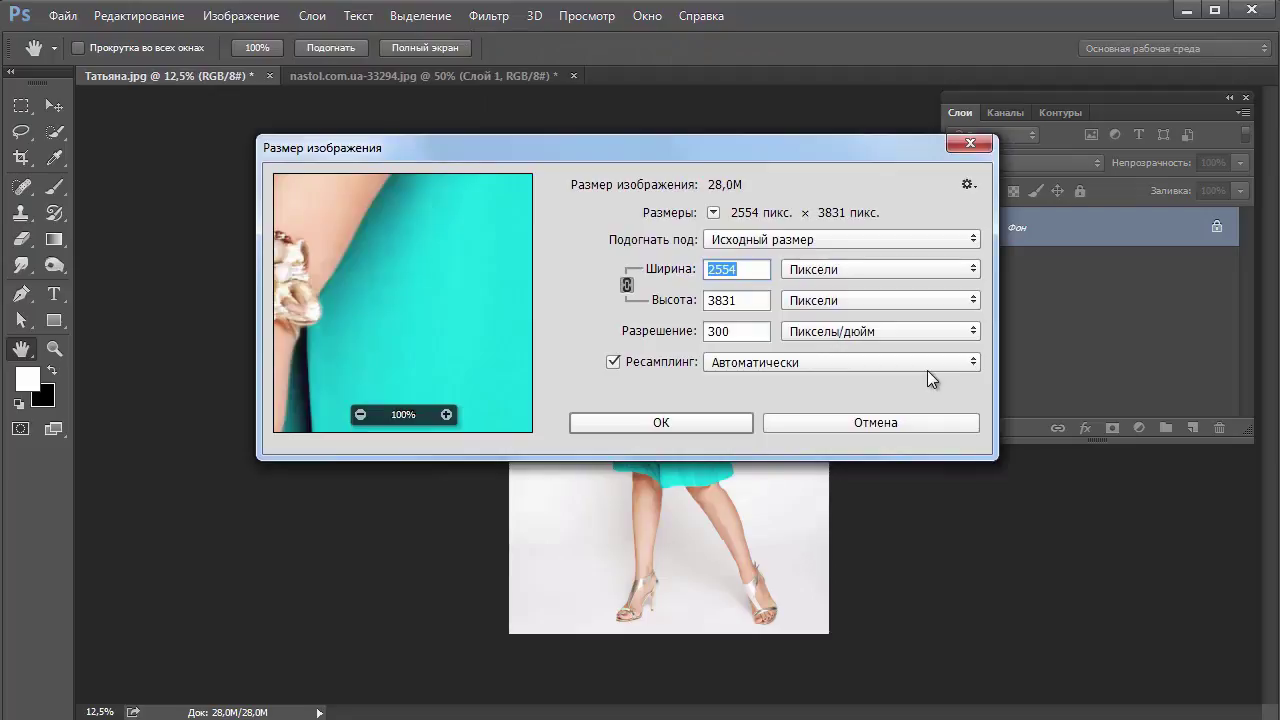
pyautogui.write('800')
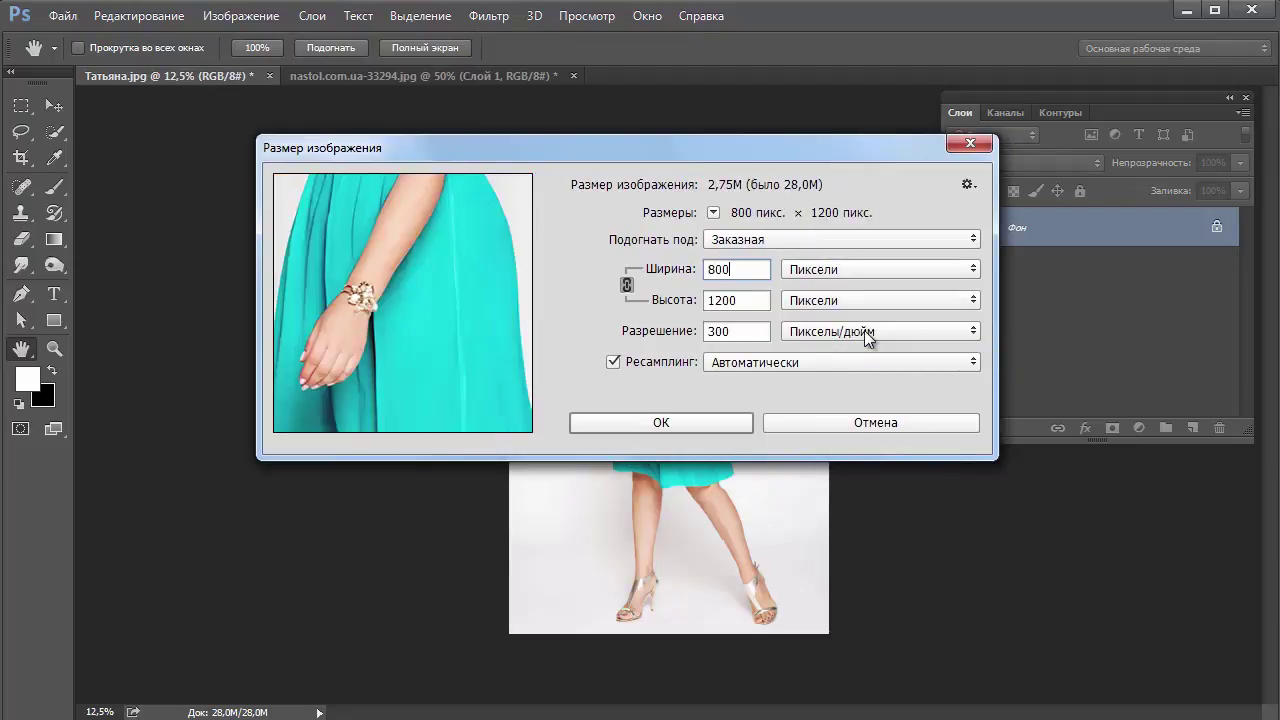
pyautogui.click(739, 427)
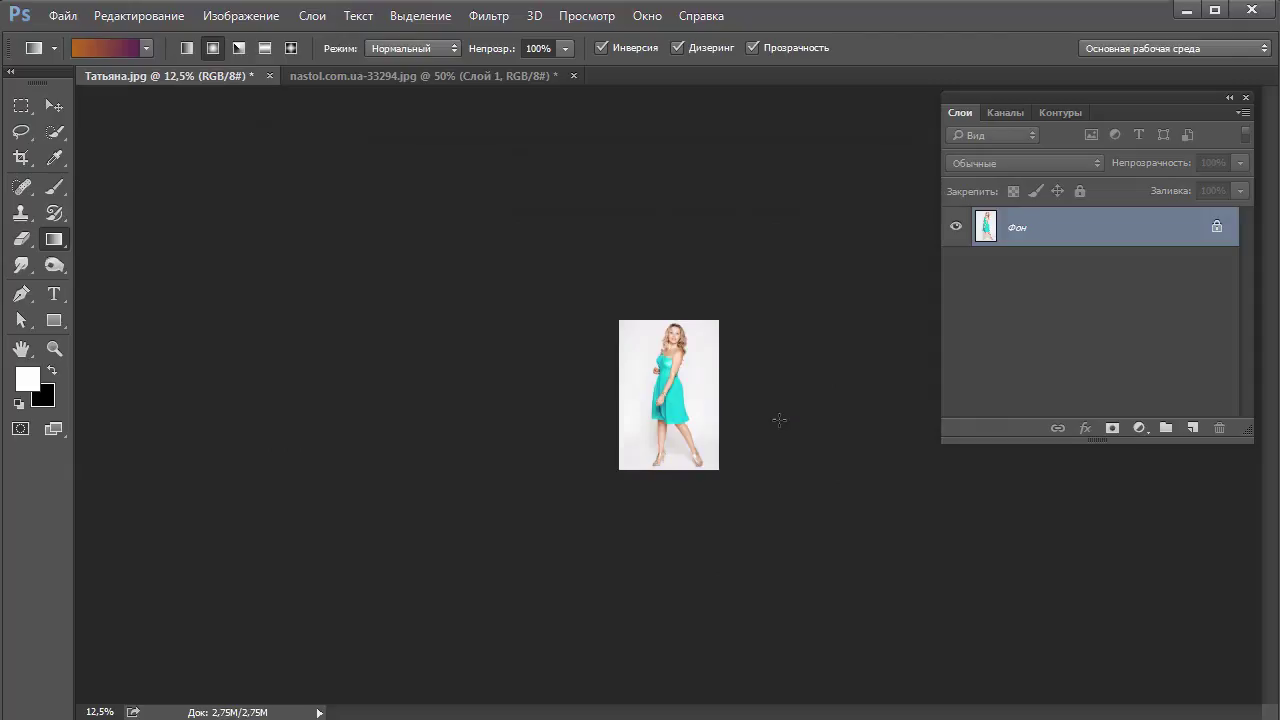
pyautogui.hotkey('ctrl', '+')
pyautogui.hotkey('ctrl', '+')
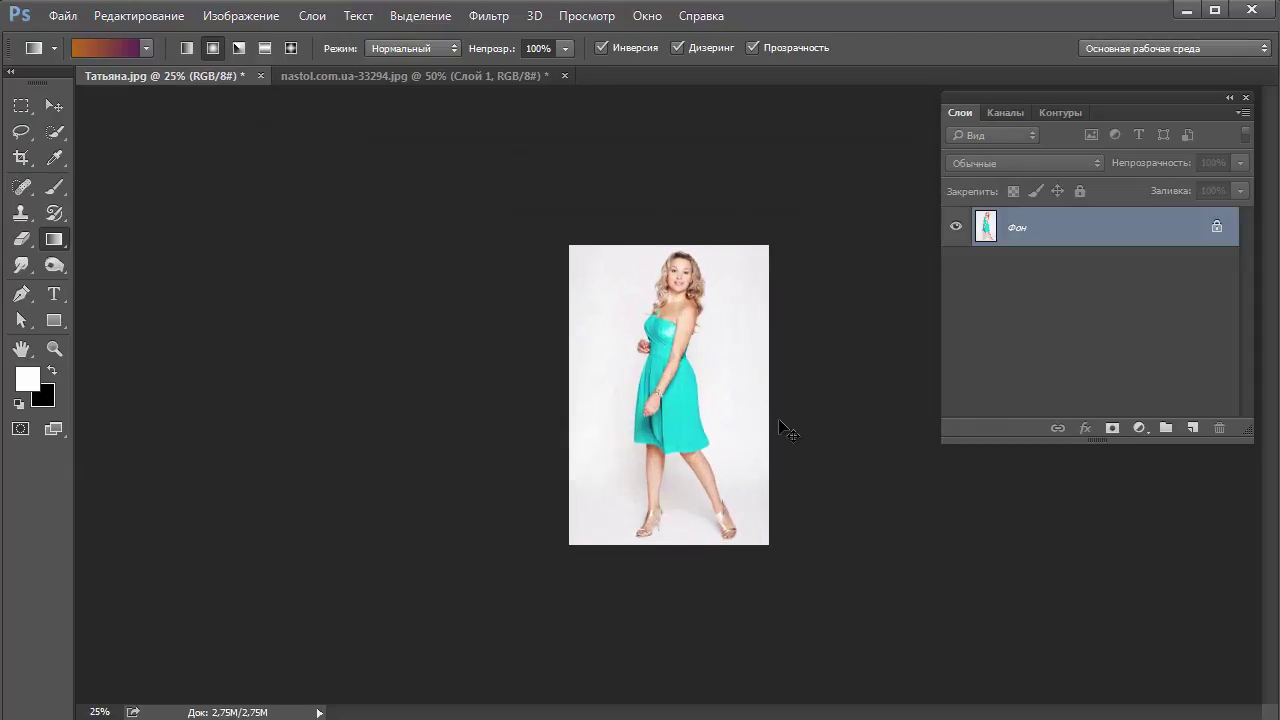
pyautogui.hotkey('ctrl', '+')
pyautogui.hotkey('ctrl', '+')
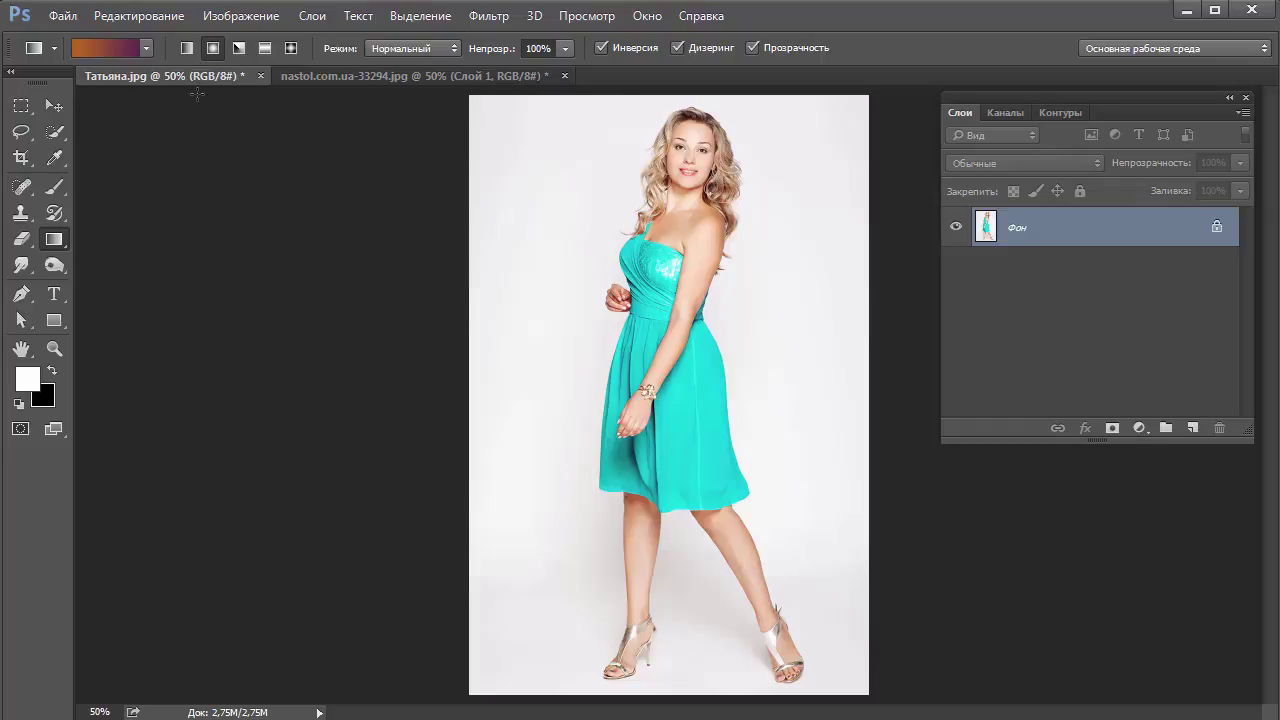
# Step: Pick the Crop tool with the 2 : 3 (4 : 6) ratio preset
pyautogui.click(22, 158)
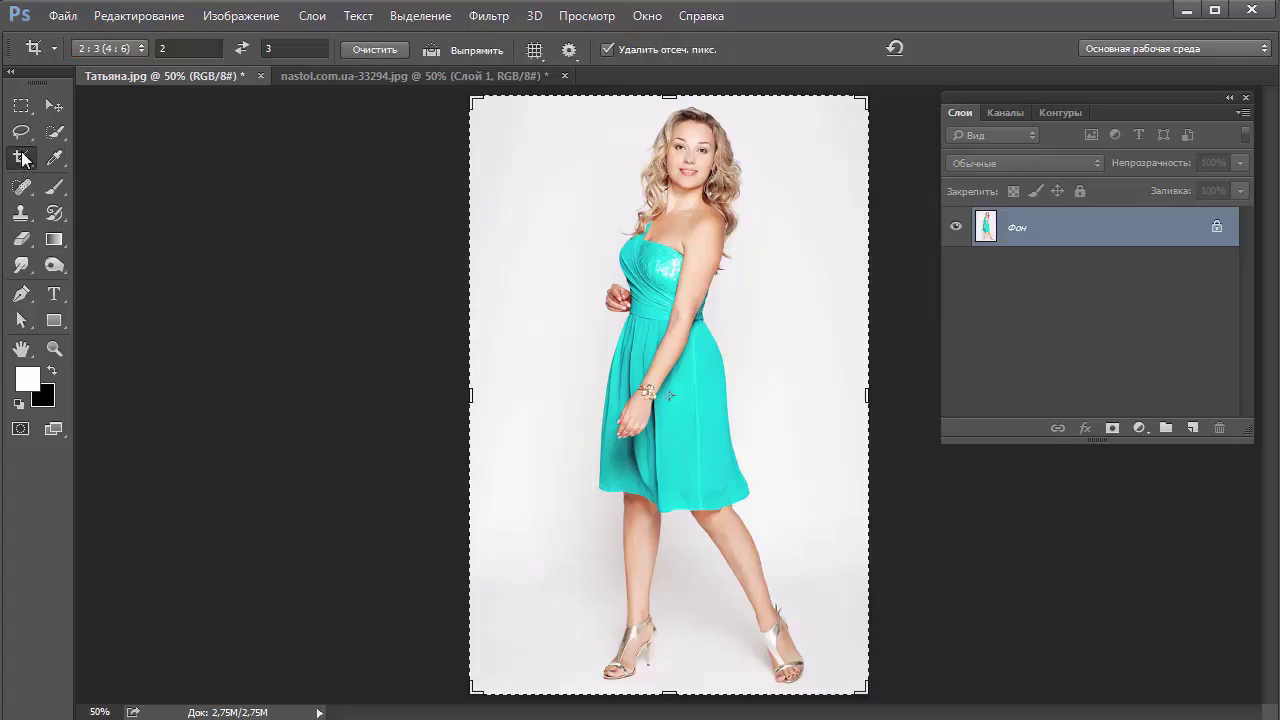
pyautogui.click(141, 47)
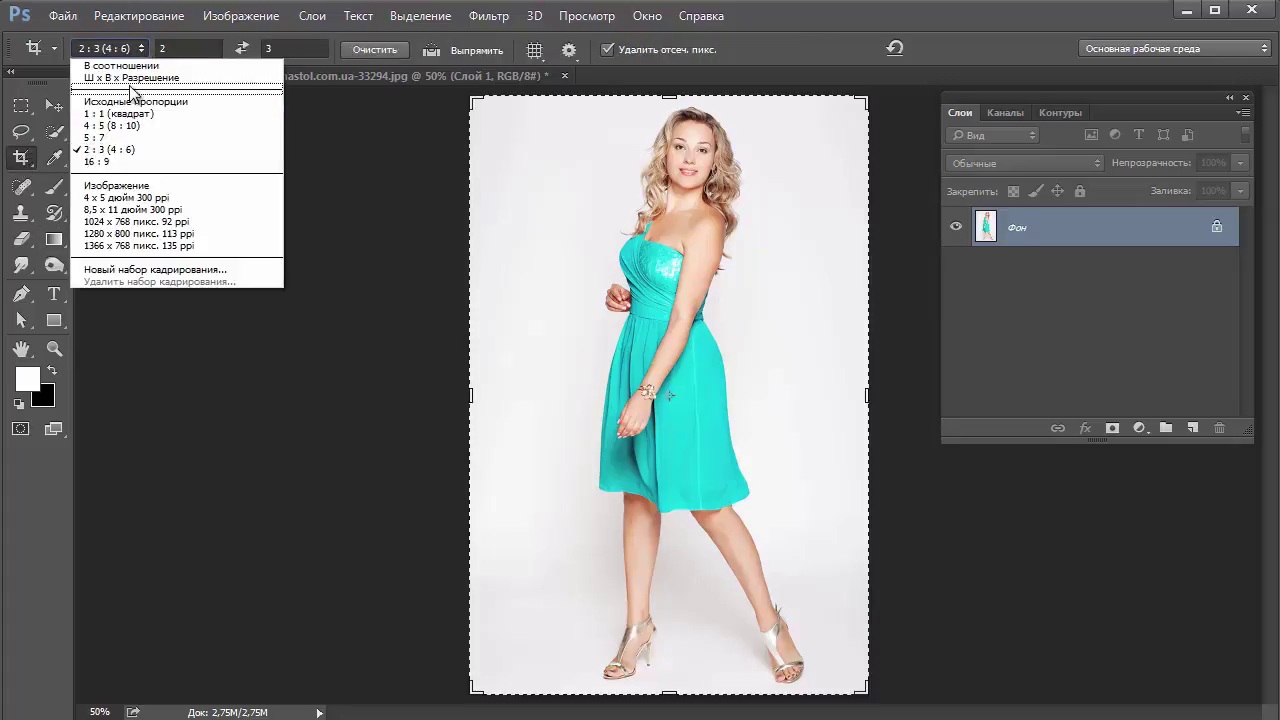
pyautogui.click(137, 157)
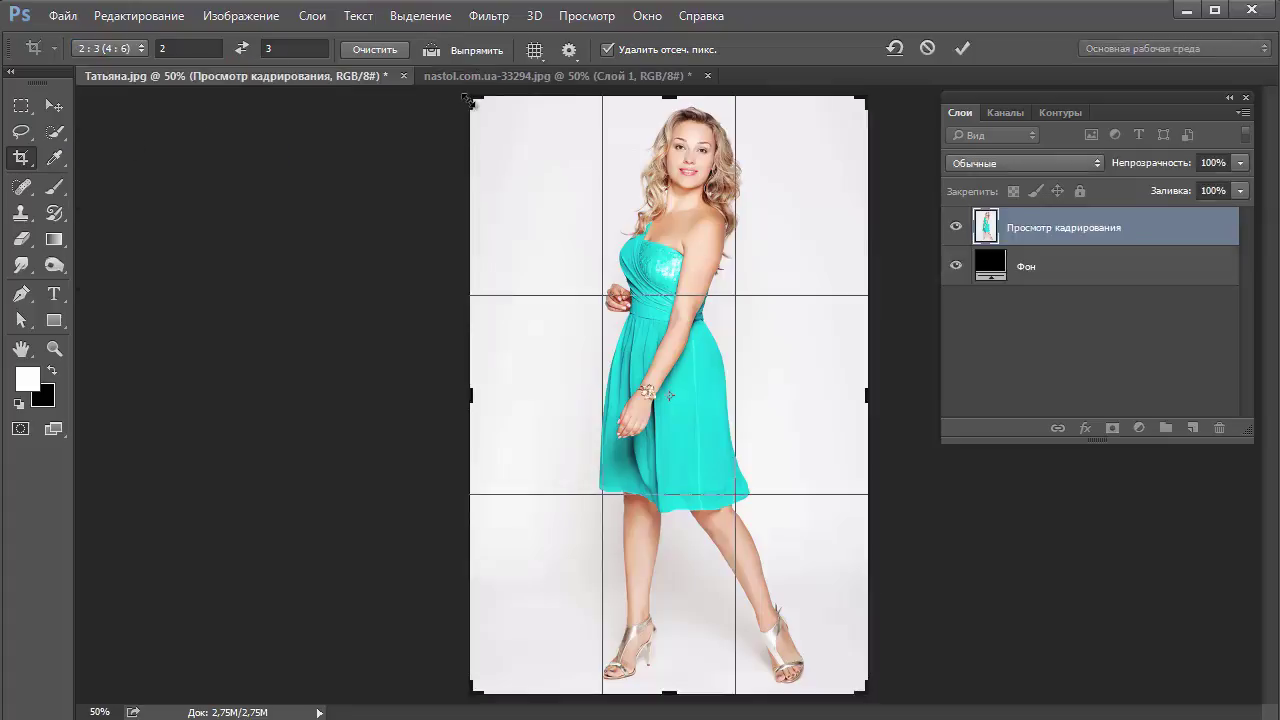
# Step: Frame the woman from head to hips in the crop box and commit the crop
pyautogui.moveTo(466, 99); pyautogui.dragTo(555, 189)
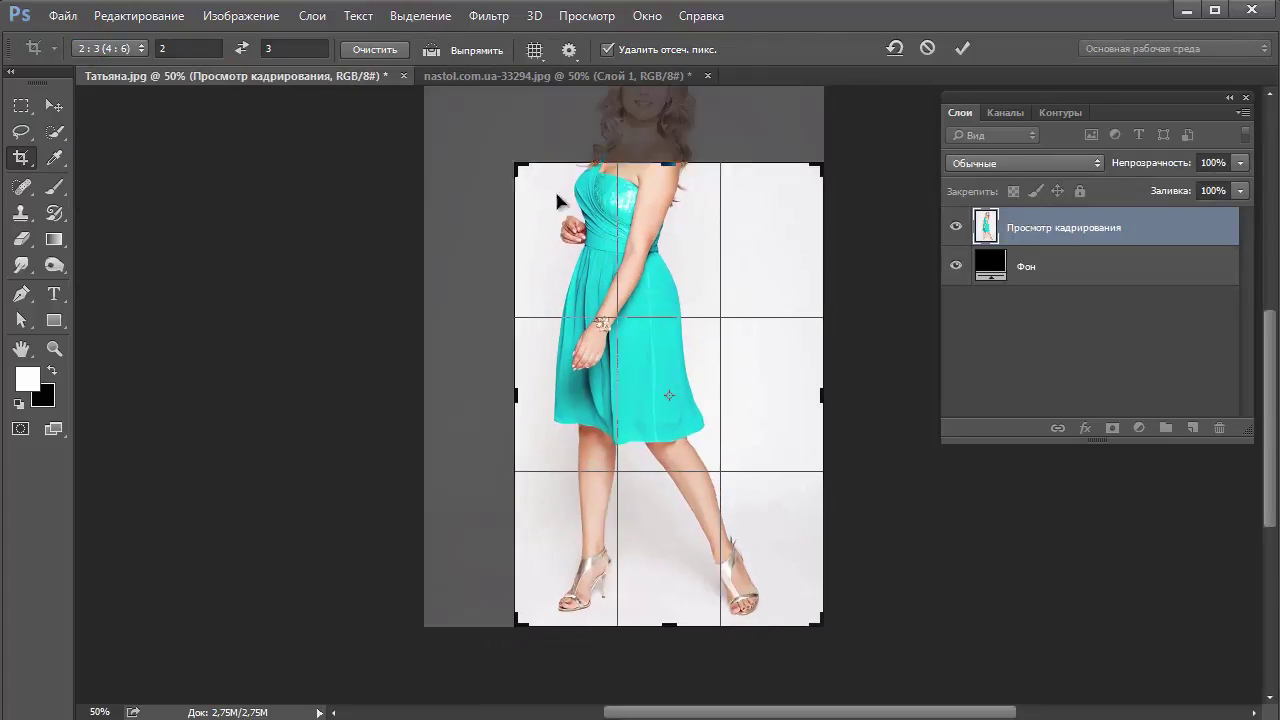
pyautogui.moveTo(631, 214)
pyautogui.mouseDown()
pyautogui.moveTo(671, 354)
pyautogui.moveTo(647, 358)
pyautogui.mouseUp()
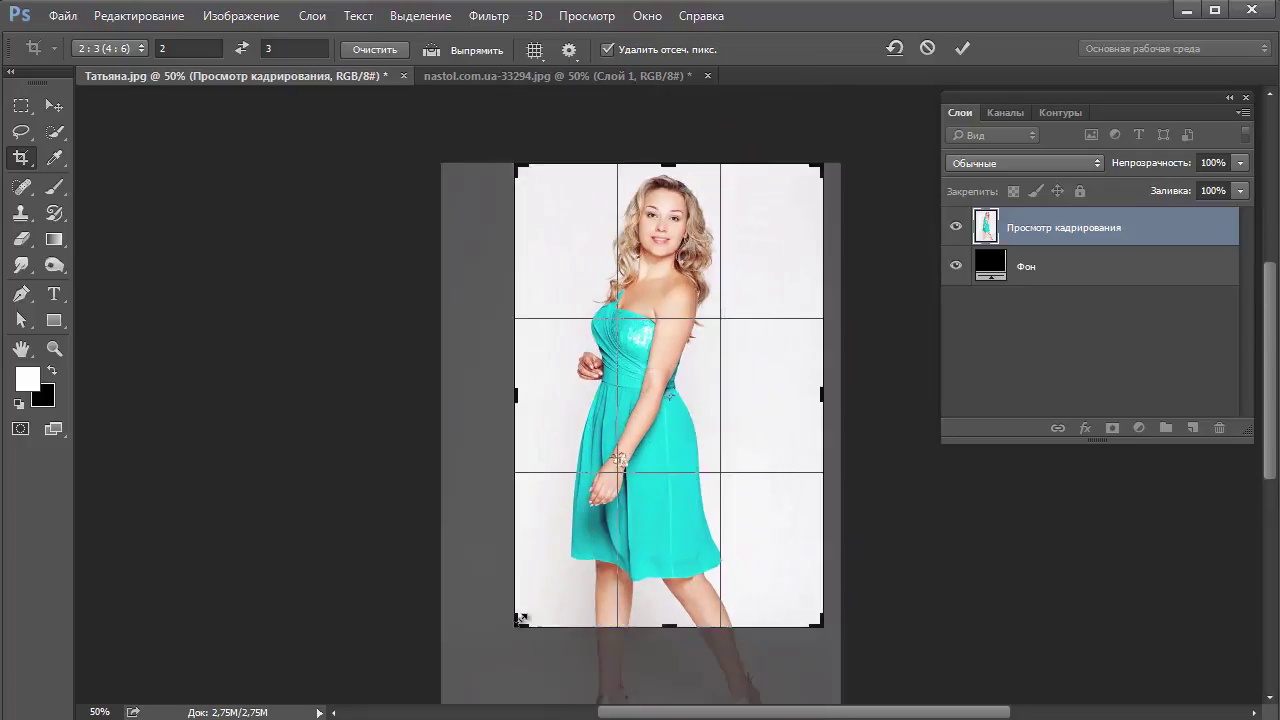
pyautogui.moveTo(508, 628); pyautogui.dragTo(550, 591)
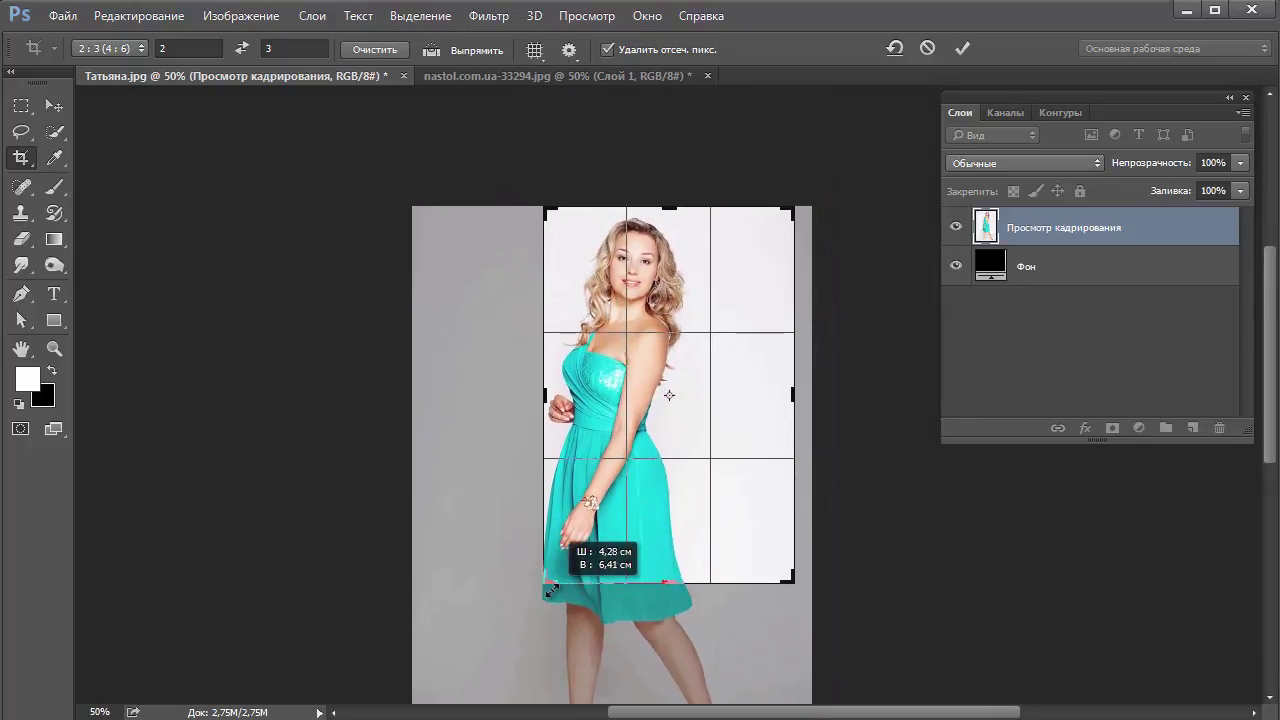
pyautogui.moveTo(668, 430); pyautogui.dragTo(712, 433)
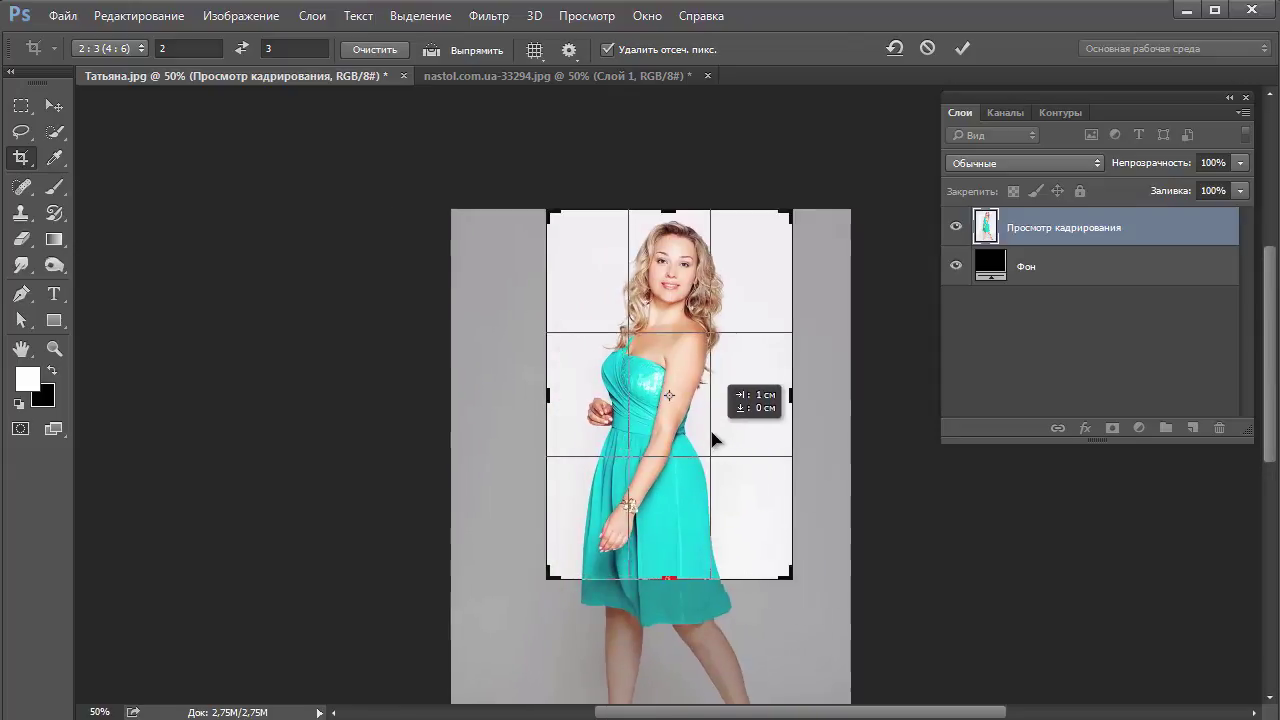
pyautogui.moveTo(712, 437); pyautogui.dragTo(718, 440)
pyautogui.moveTo(791, 577); pyautogui.dragTo(781, 563)
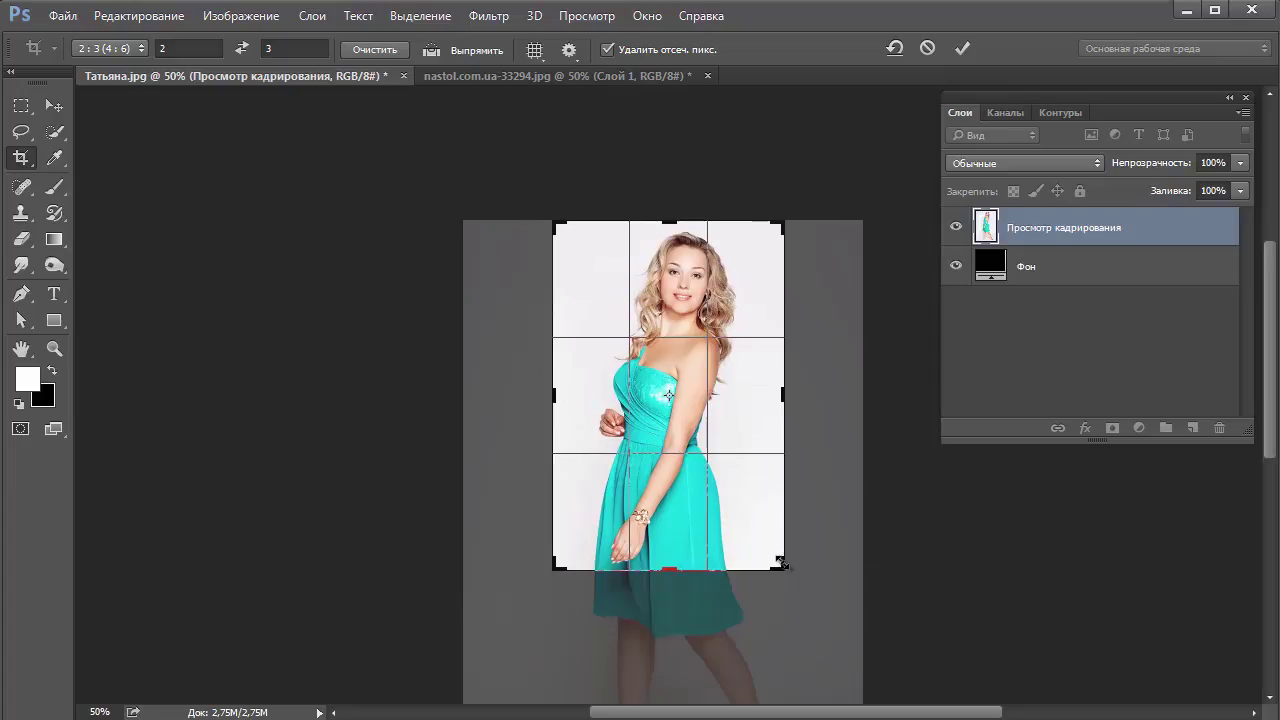
pyautogui.moveTo(742, 525); pyautogui.dragTo(728, 524)
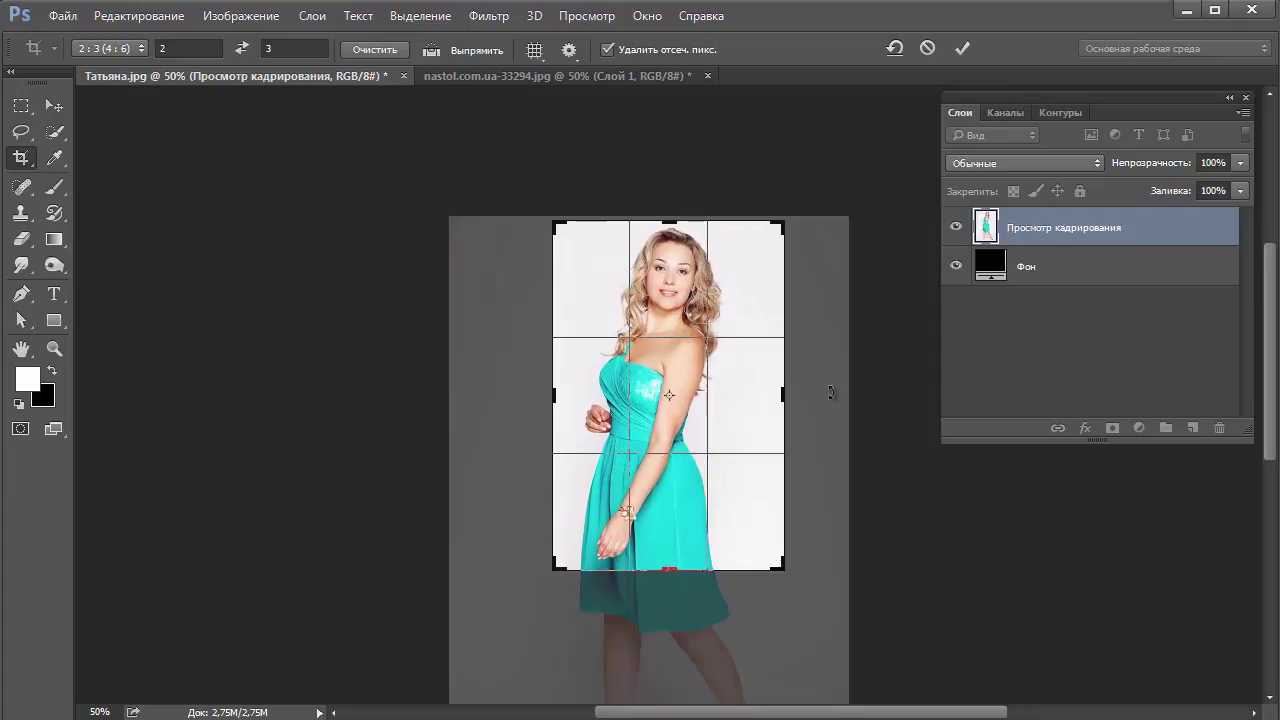
pyautogui.press('Right')
pyautogui.press('Right')
pyautogui.press('Right')
pyautogui.press('Right')
pyautogui.press('Right')
pyautogui.press('Right')
pyautogui.press('Right')
pyautogui.press('Right')
pyautogui.press('Right')
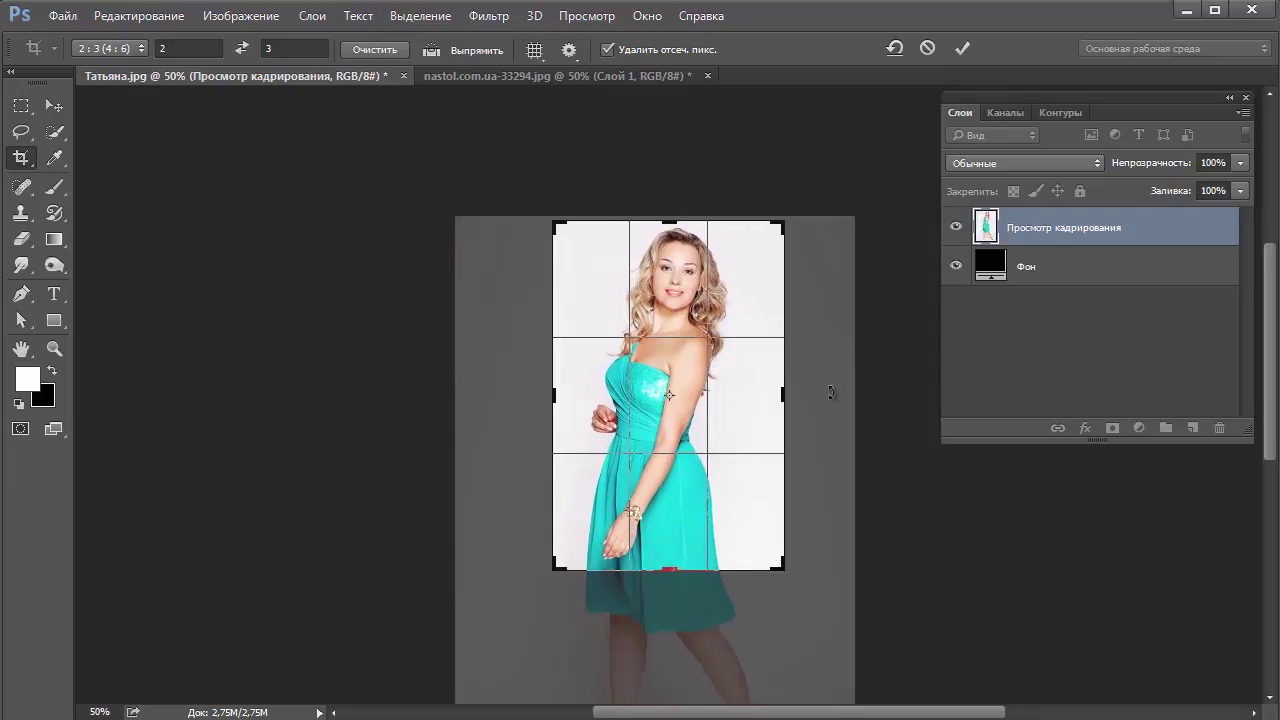
pyautogui.click(959, 48)
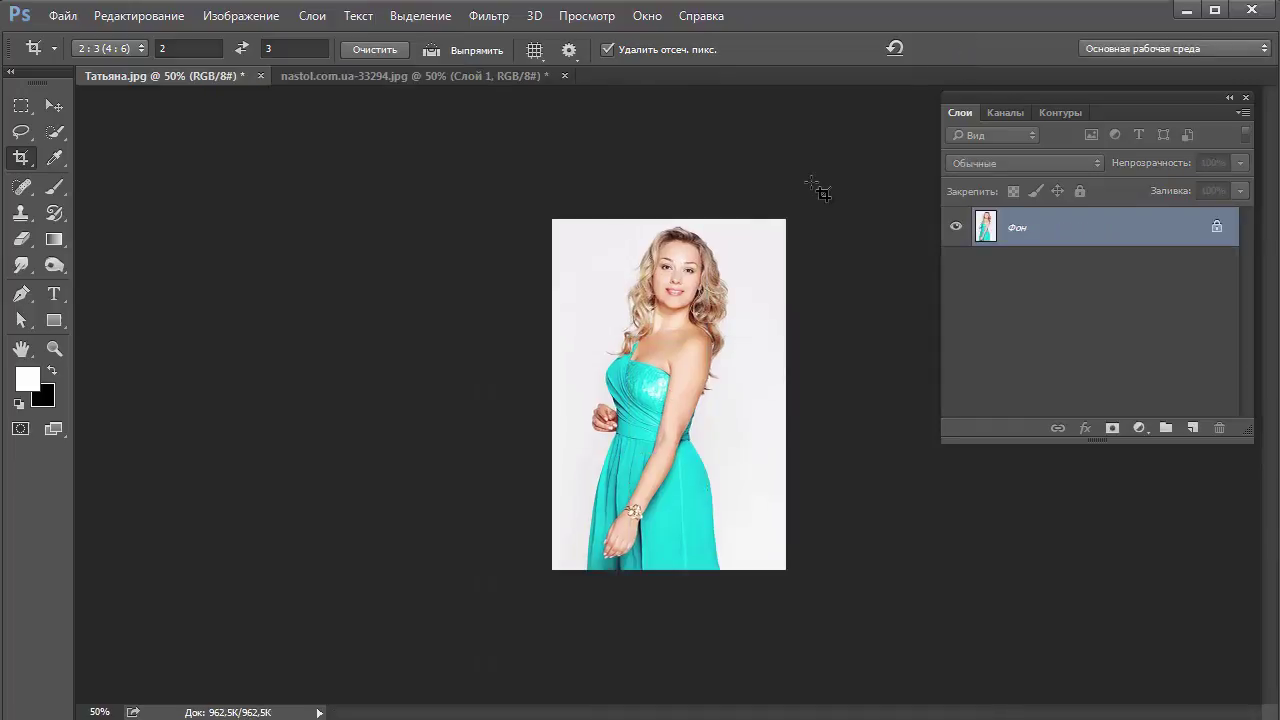
# Step: Drag the cropped portrait into the Paris painting as a new layer, Слой 2
pyautogui.click(54, 106)
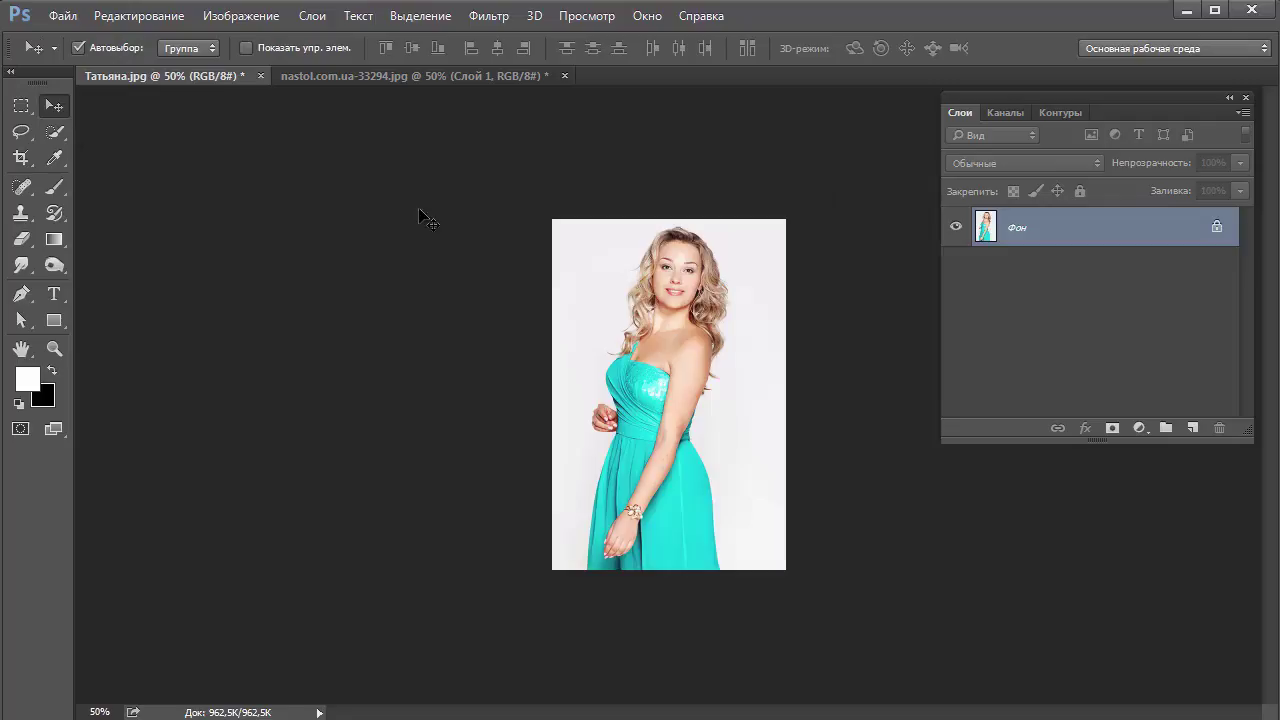
pyautogui.moveTo(650, 321); pyautogui.dragTo(455, 82)
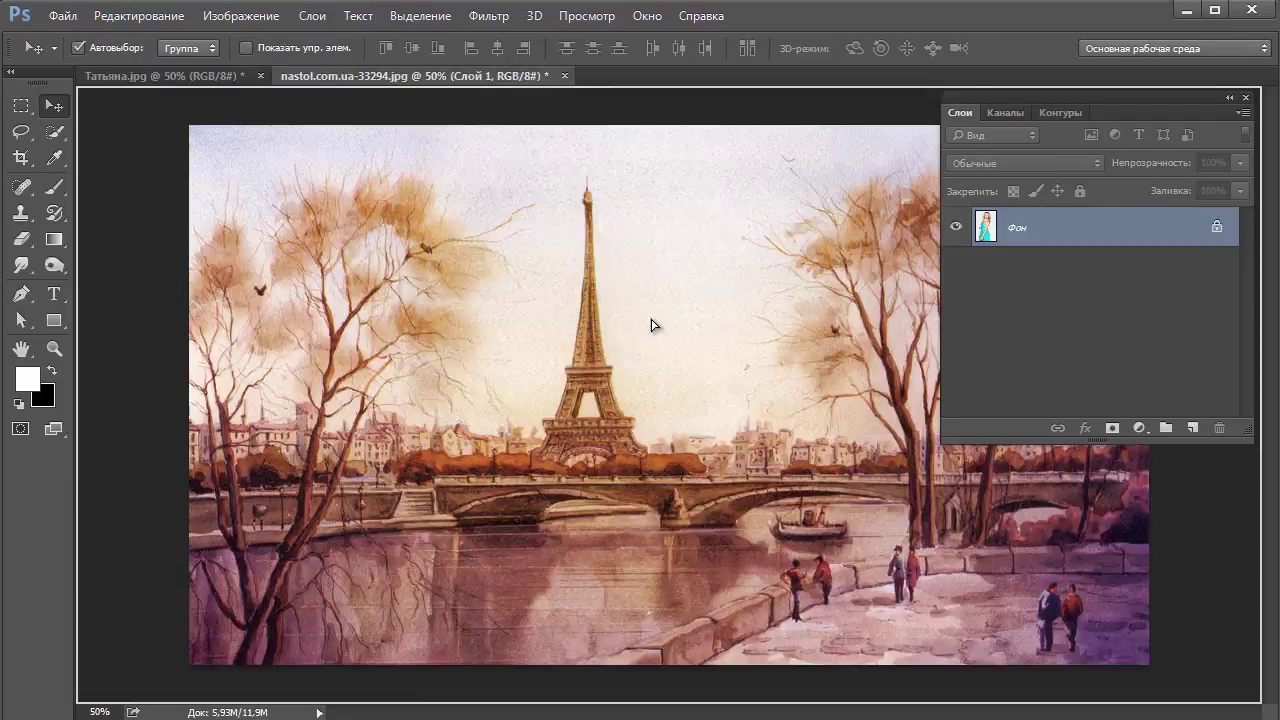
pyautogui.moveTo(455, 82); pyautogui.dragTo(660, 328)
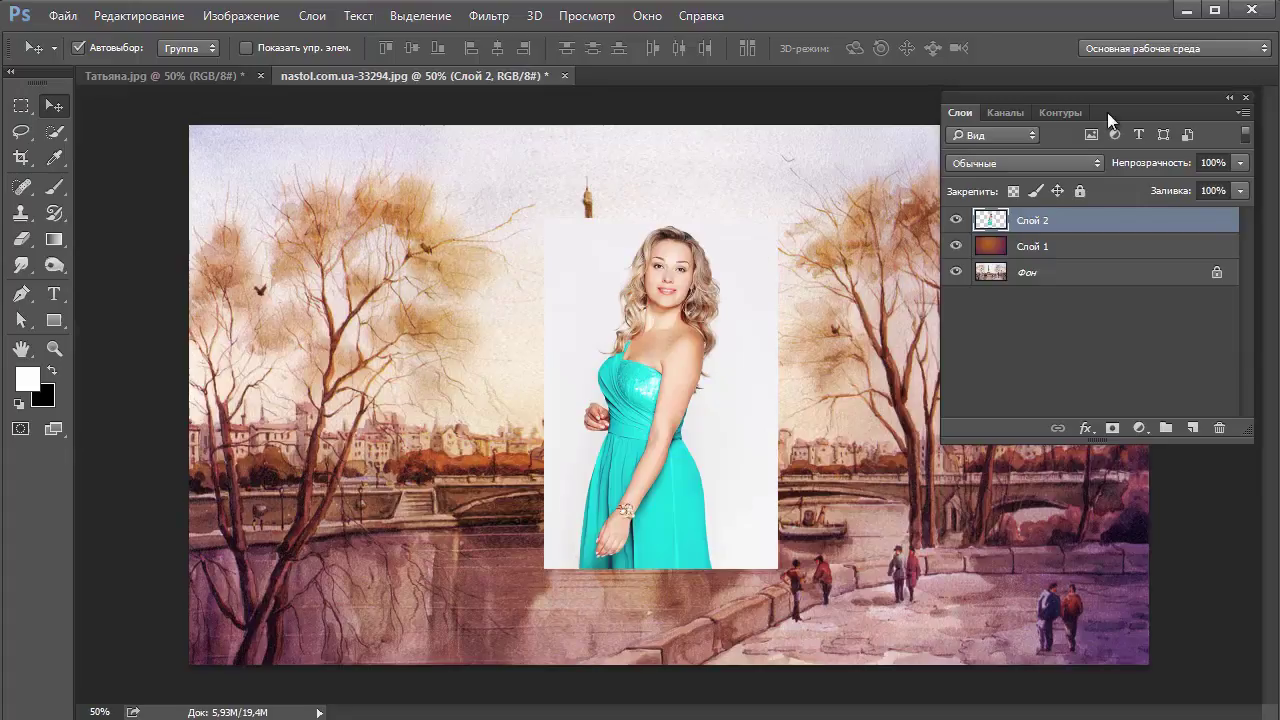
# Step: Position the portrait just right of the Eiffel Tower, slightly lower down
pyautogui.moveTo(1160, 105)
pyautogui.mouseDown()
pyautogui.moveTo(1146, 149)
pyautogui.moveTo(256, 353)
pyautogui.moveTo(246, 343)
pyautogui.mouseUp()
pyautogui.moveTo(686, 403)
pyautogui.mouseDown()
pyautogui.moveTo(1056, 382)
pyautogui.moveTo(1042, 335)
pyautogui.mouseUp()
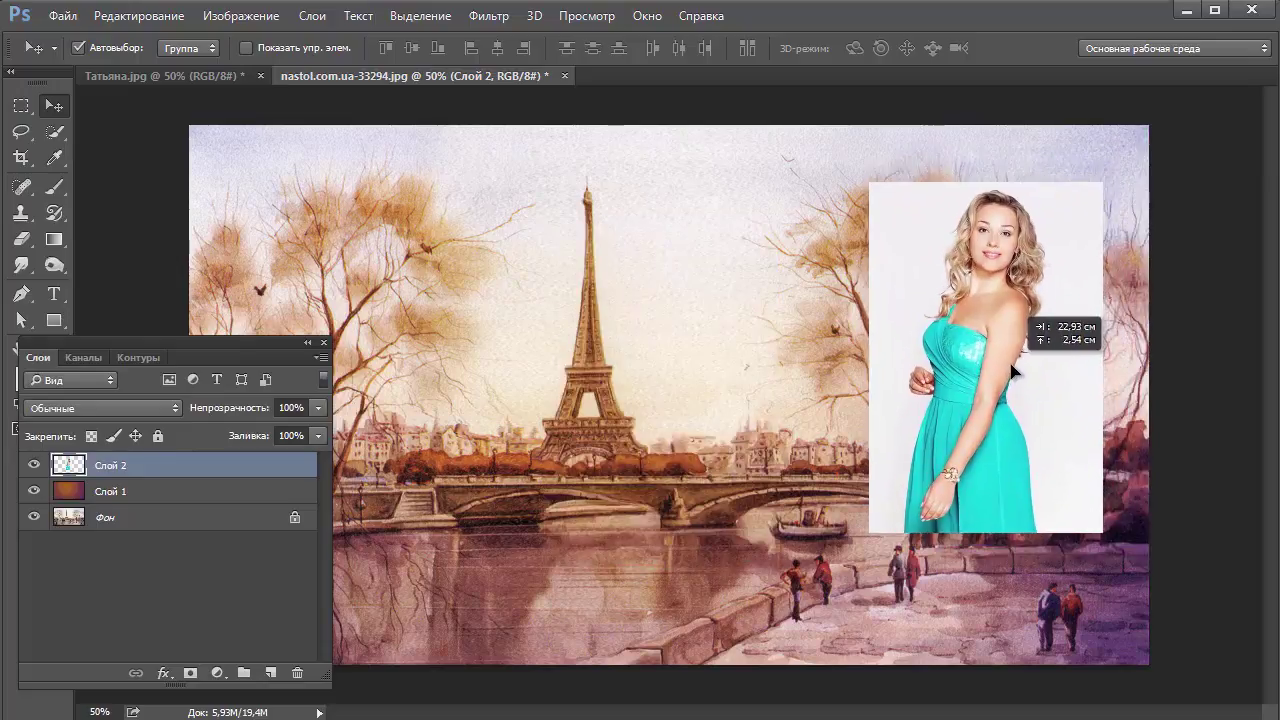
pyautogui.moveTo(1042, 335); pyautogui.dragTo(1000, 370)
pyautogui.moveTo(257, 352)
pyautogui.mouseDown()
pyautogui.moveTo(557, 373)
pyautogui.moveTo(662, 337)
pyautogui.moveTo(715, 362)
pyautogui.moveTo(711, 309)
pyautogui.mouseUp()
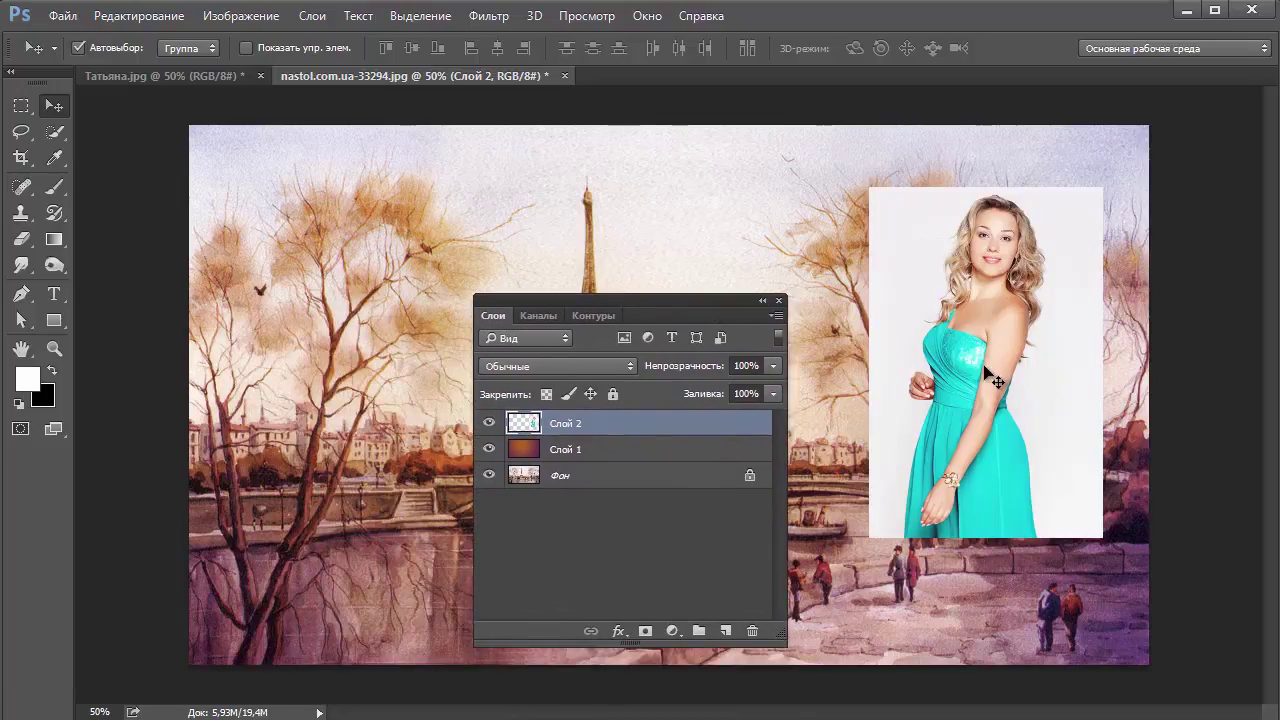
pyautogui.moveTo(990, 378); pyautogui.dragTo(808, 370)
pyautogui.moveTo(643, 309)
pyautogui.mouseDown()
pyautogui.moveTo(918, 279)
pyautogui.moveTo(1098, 133)
pyautogui.moveTo(1119, 99)
pyautogui.mouseUp()
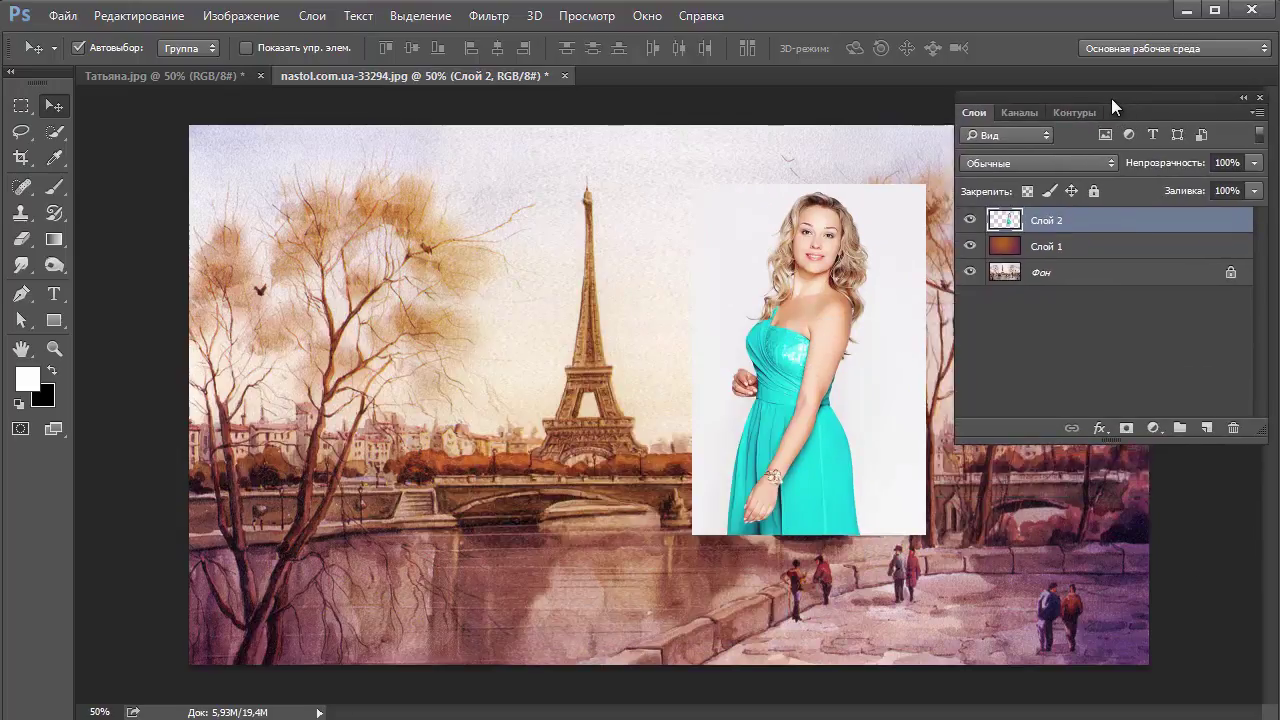
pyautogui.moveTo(859, 399); pyautogui.dragTo(797, 432)
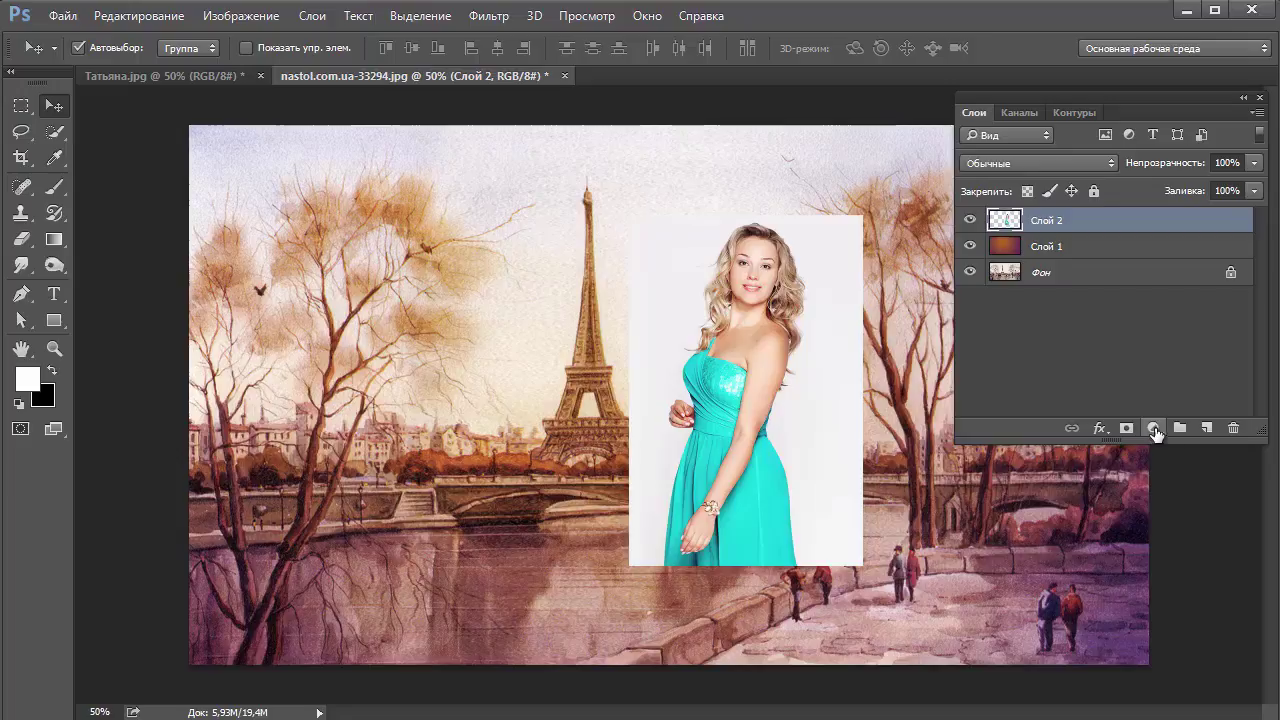
# Step: Add a Black & White adjustment layer clipped to the portrait layer Слой 2
pyautogui.click(1155, 429)
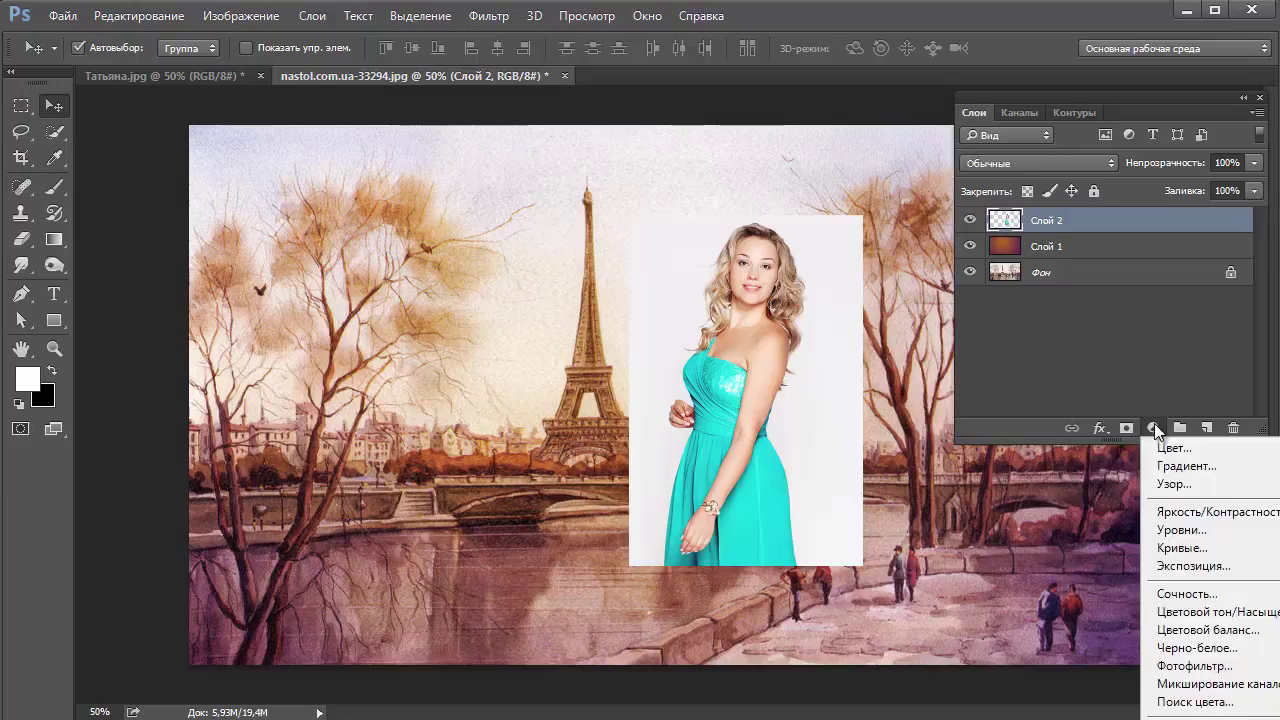
pyautogui.click(1199, 650)
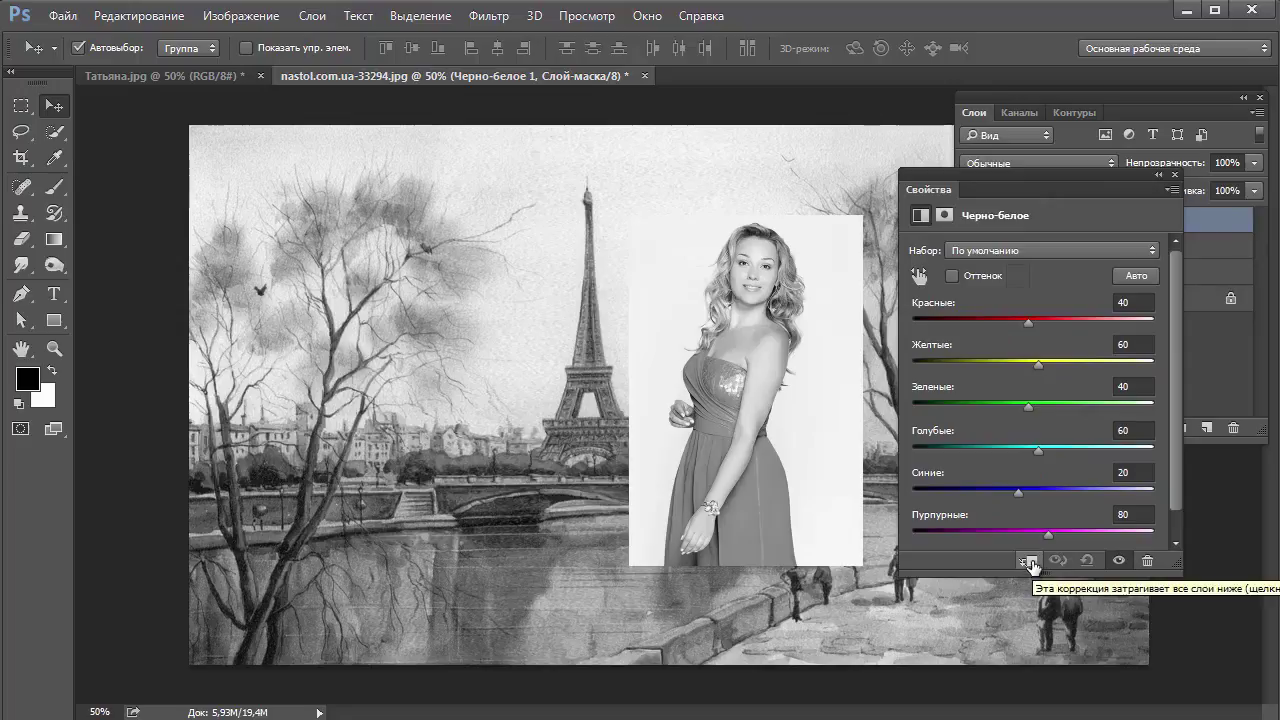
pyautogui.click(1031, 564)
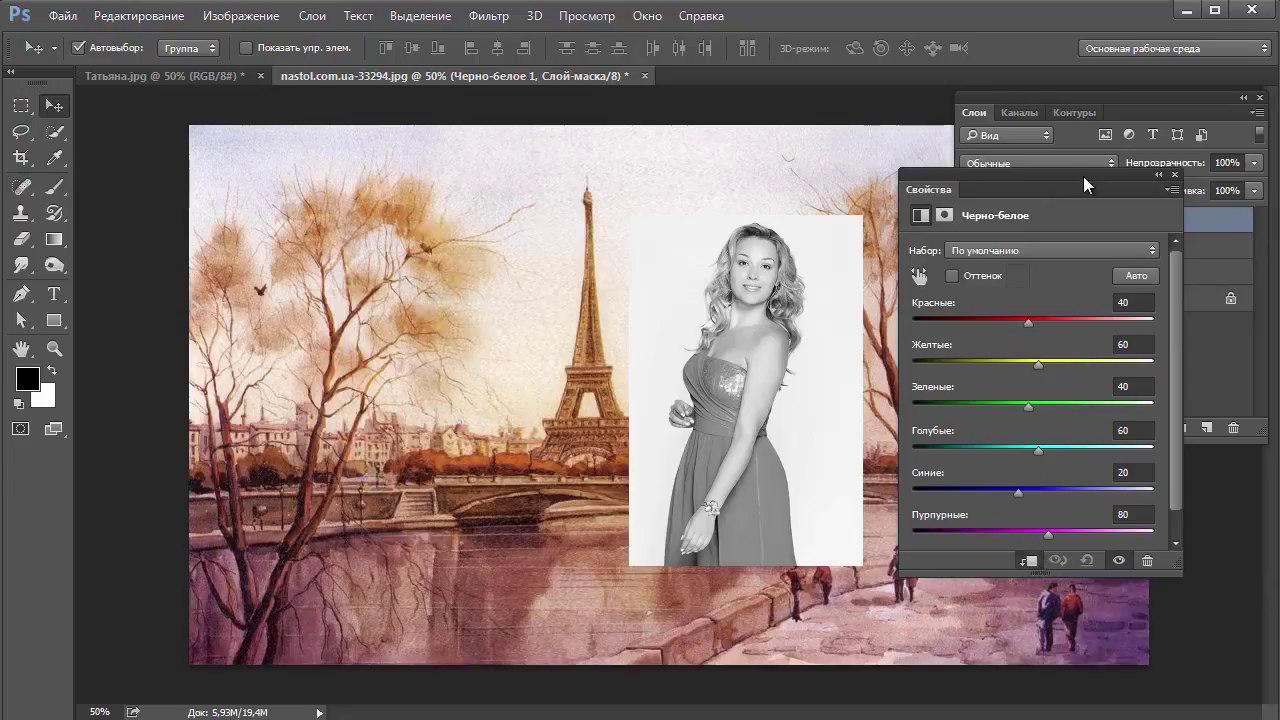
pyautogui.moveTo(1083, 176)
pyautogui.mouseDown()
pyautogui.moveTo(1073, 342)
pyautogui.moveTo(1124, 297)
pyautogui.moveTo(1108, 284)
pyautogui.mouseUp()
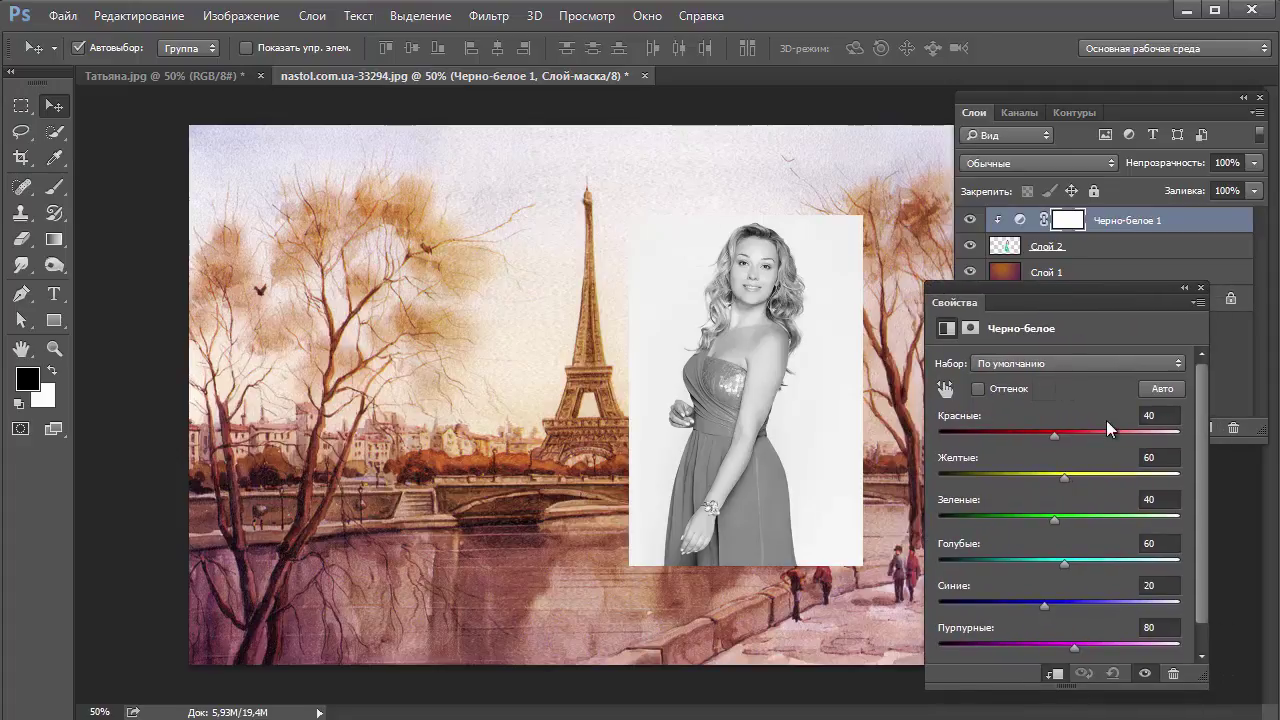
pyautogui.moveTo(1061, 302); pyautogui.dragTo(1035, 282)
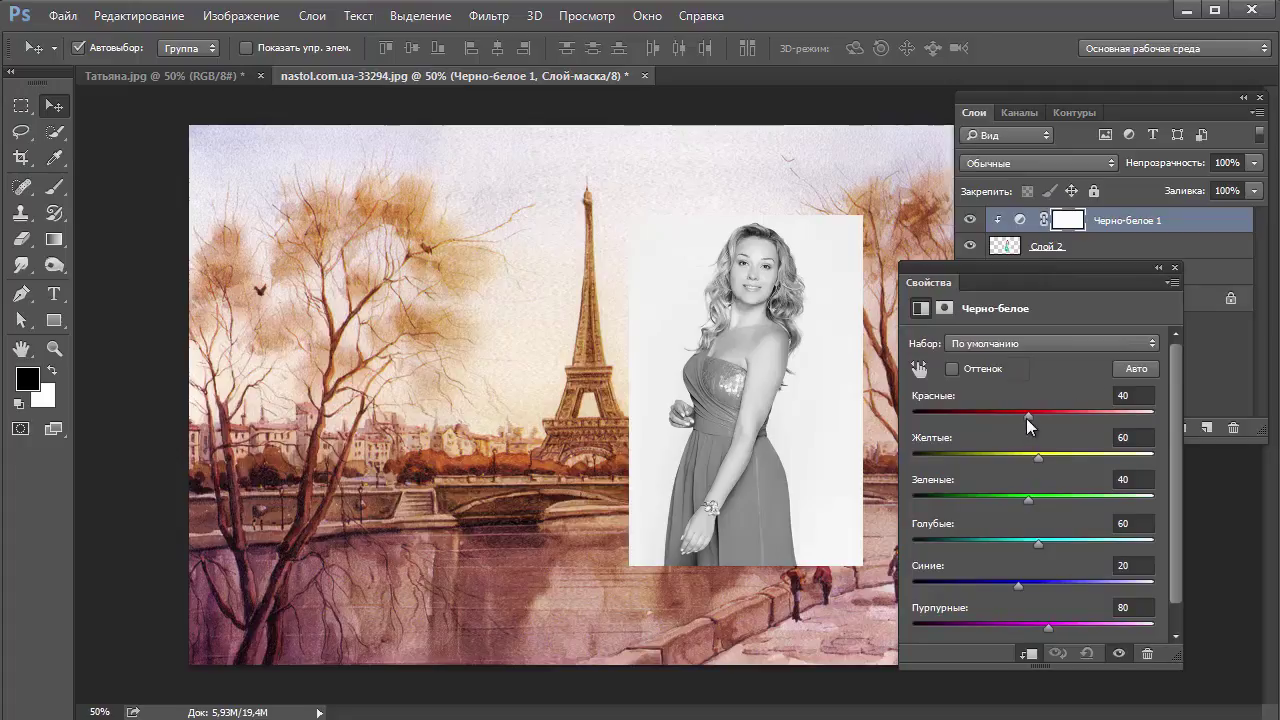
# Step: Set Reds to -16, Yellows to 145 and Cyans to 25, then close Properties
pyautogui.moveTo(1026, 418); pyautogui.dragTo(1007, 417)
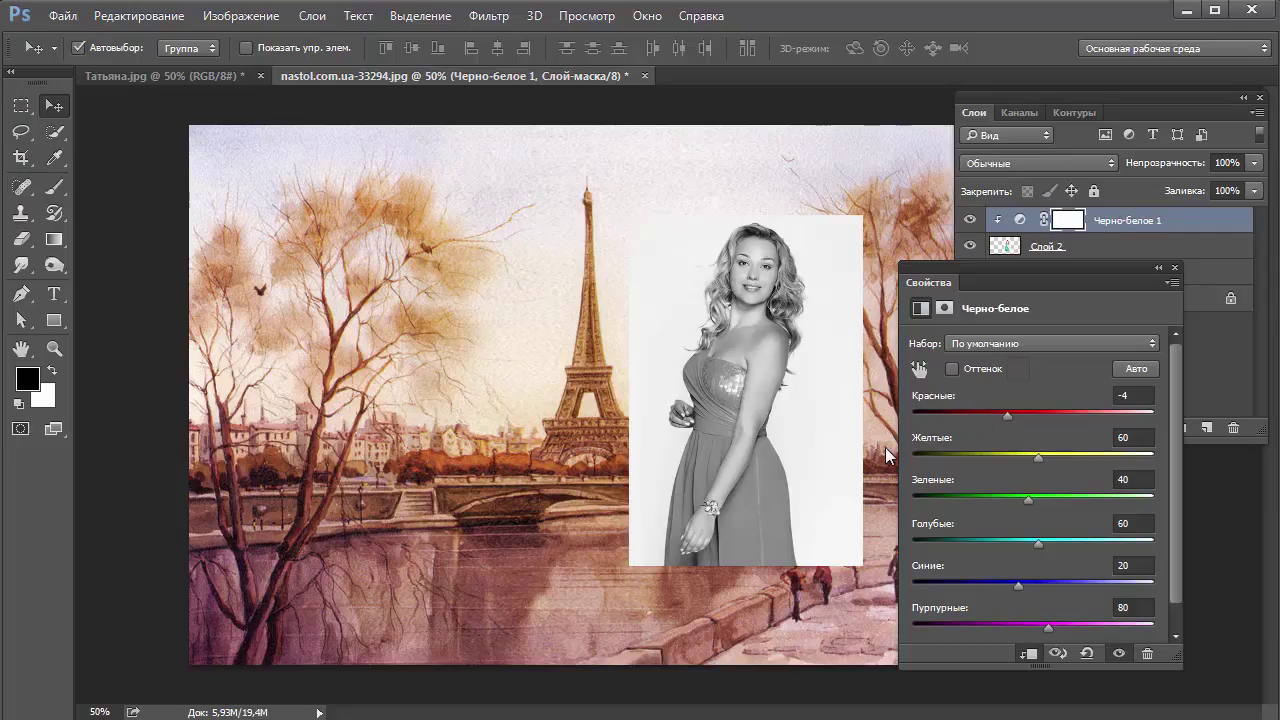
pyautogui.moveTo(1037, 458); pyautogui.dragTo(1067, 456)
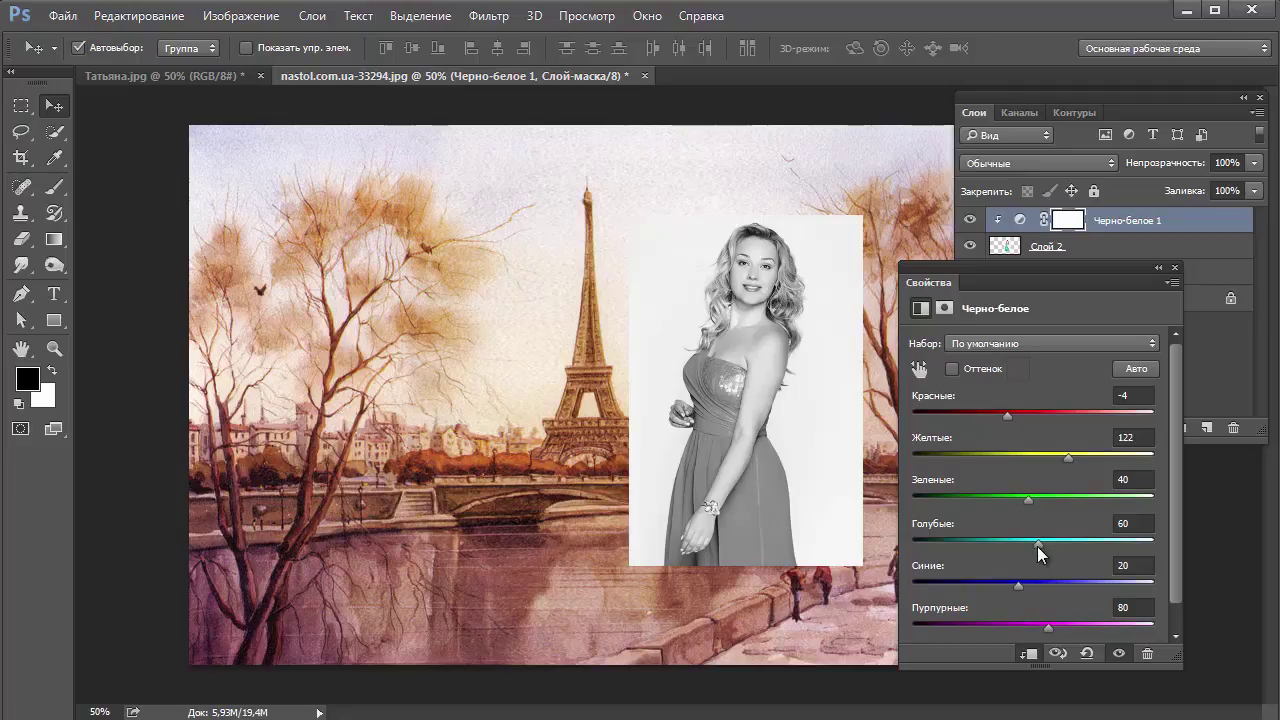
pyautogui.moveTo(1038, 545)
pyautogui.mouseDown()
pyautogui.moveTo(970, 538)
pyautogui.moveTo(1086, 535)
pyautogui.moveTo(1010, 538)
pyautogui.moveTo(1021, 543)
pyautogui.mouseUp()
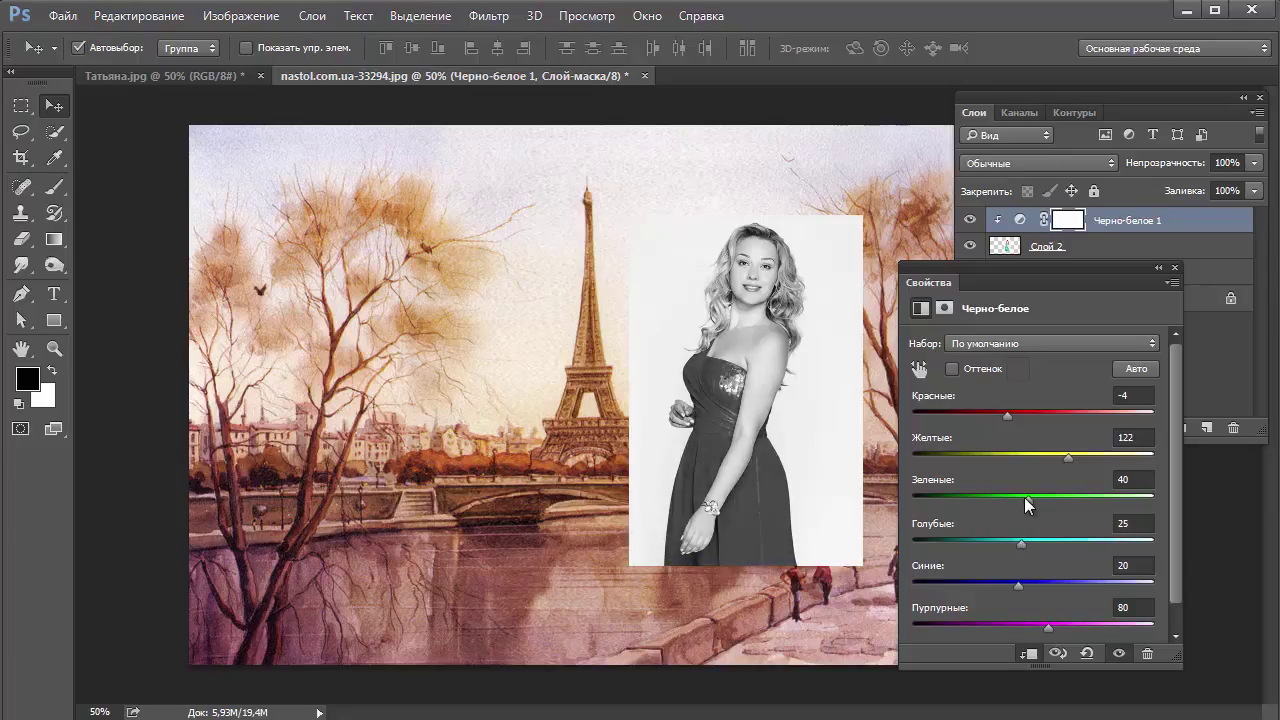
pyautogui.moveTo(1009, 416); pyautogui.dragTo(1004, 417)
pyautogui.moveTo(1068, 457); pyautogui.dragTo(1078, 454)
pyautogui.click(1176, 268)
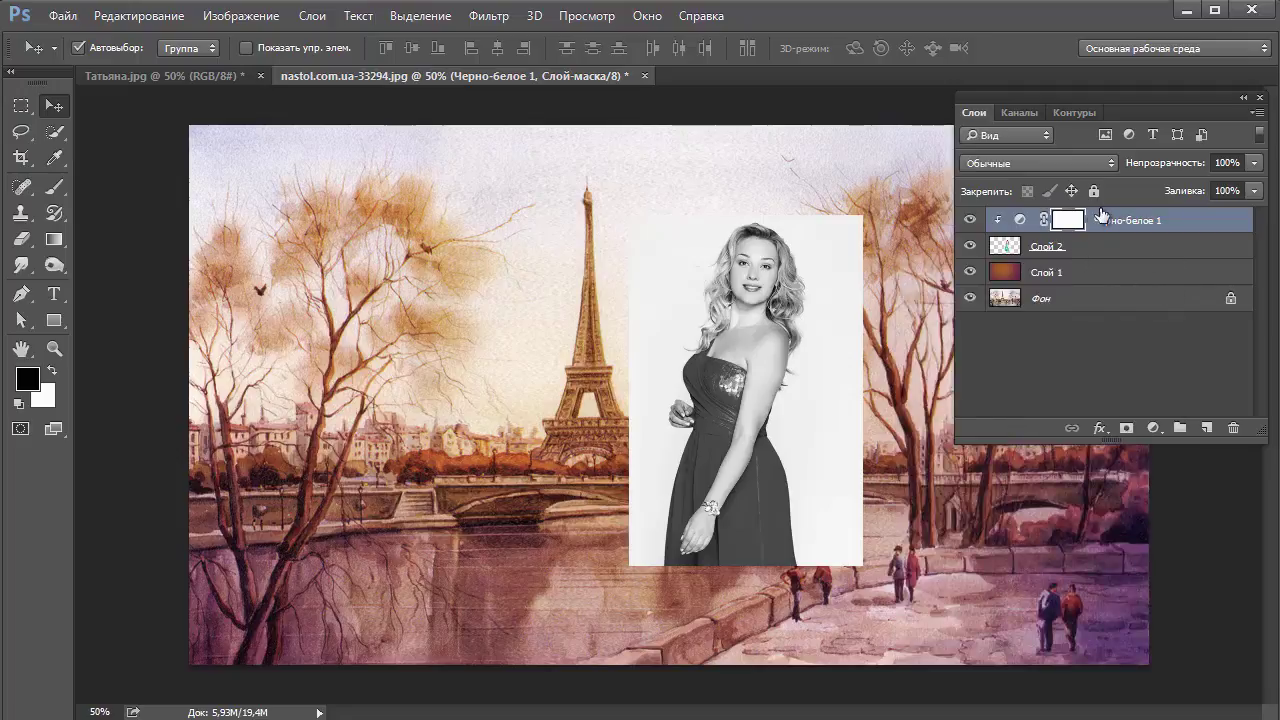
# Step: Reopen the Черно-белое 1 settings: Reds -16, Greens 40, Cyans 25, Blues 20, Magentas 80
pyautogui.doubleClick(1019, 221)
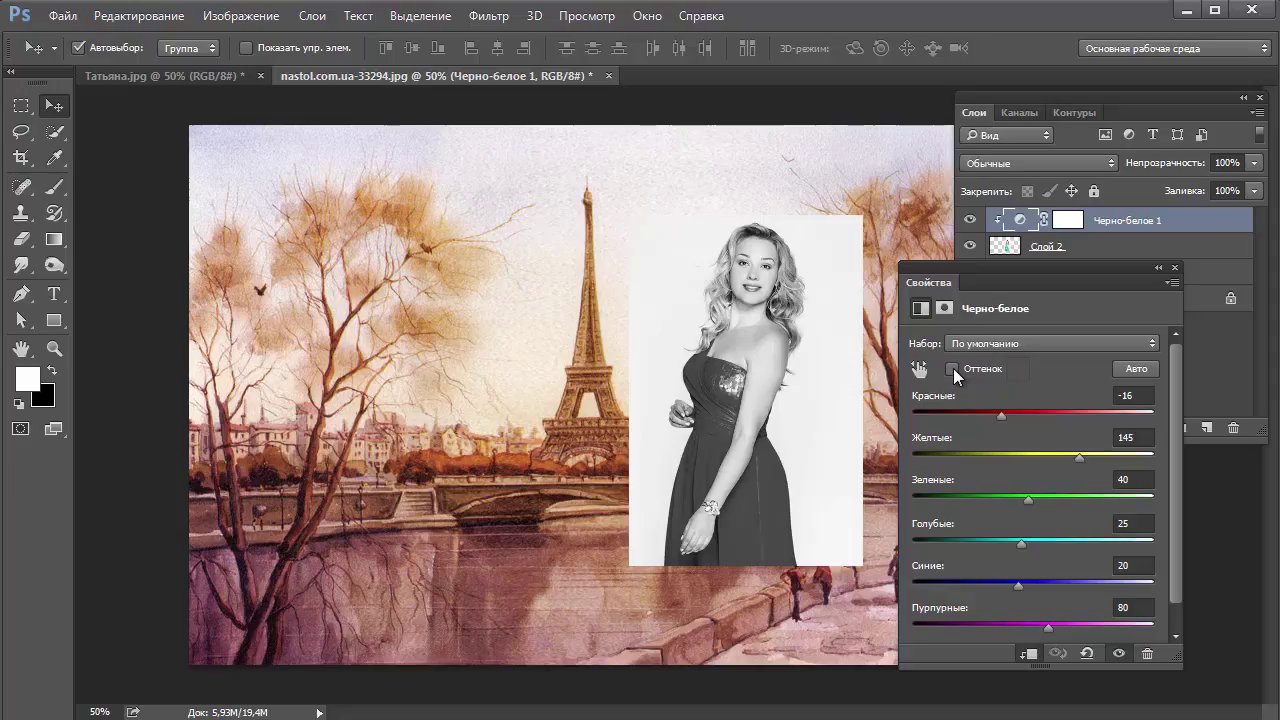
# Step: Add clipped layer Слой 3 and fill it with a vertical orange-to-purple linear gradient
pyautogui.hotkey('ctrl', 'shift', 'alt', 'n')
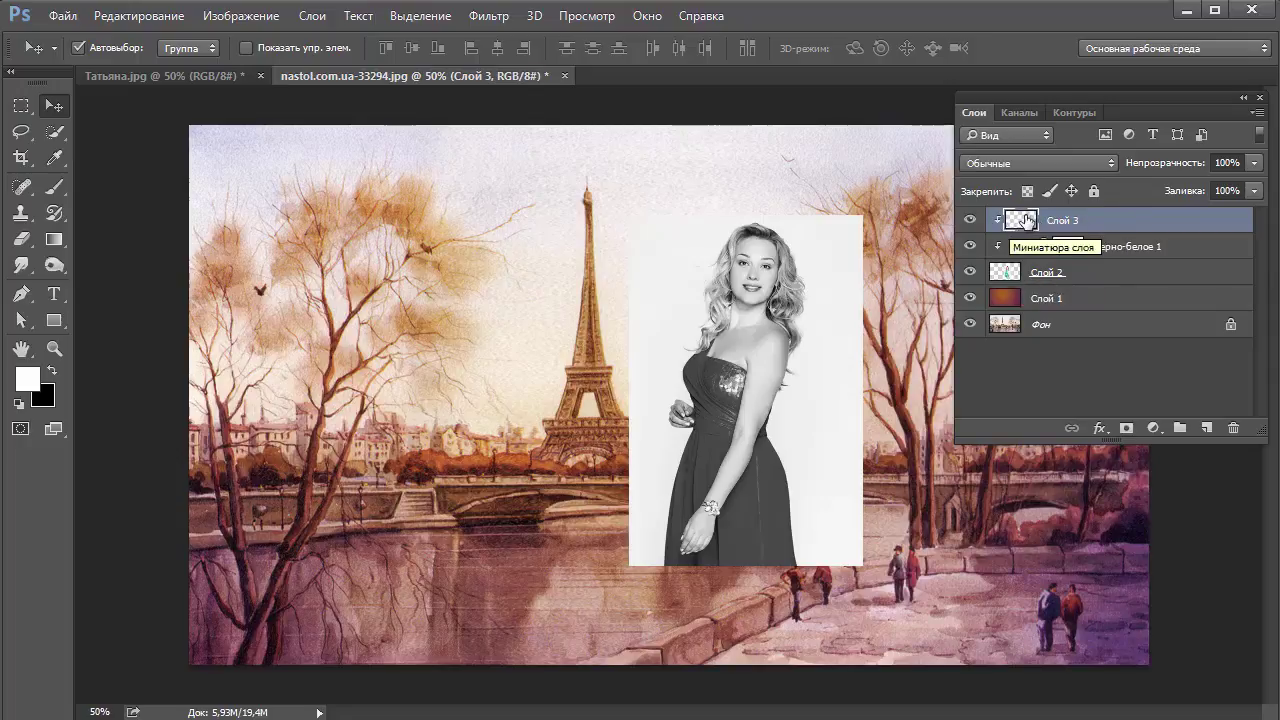
pyautogui.click(52, 240)
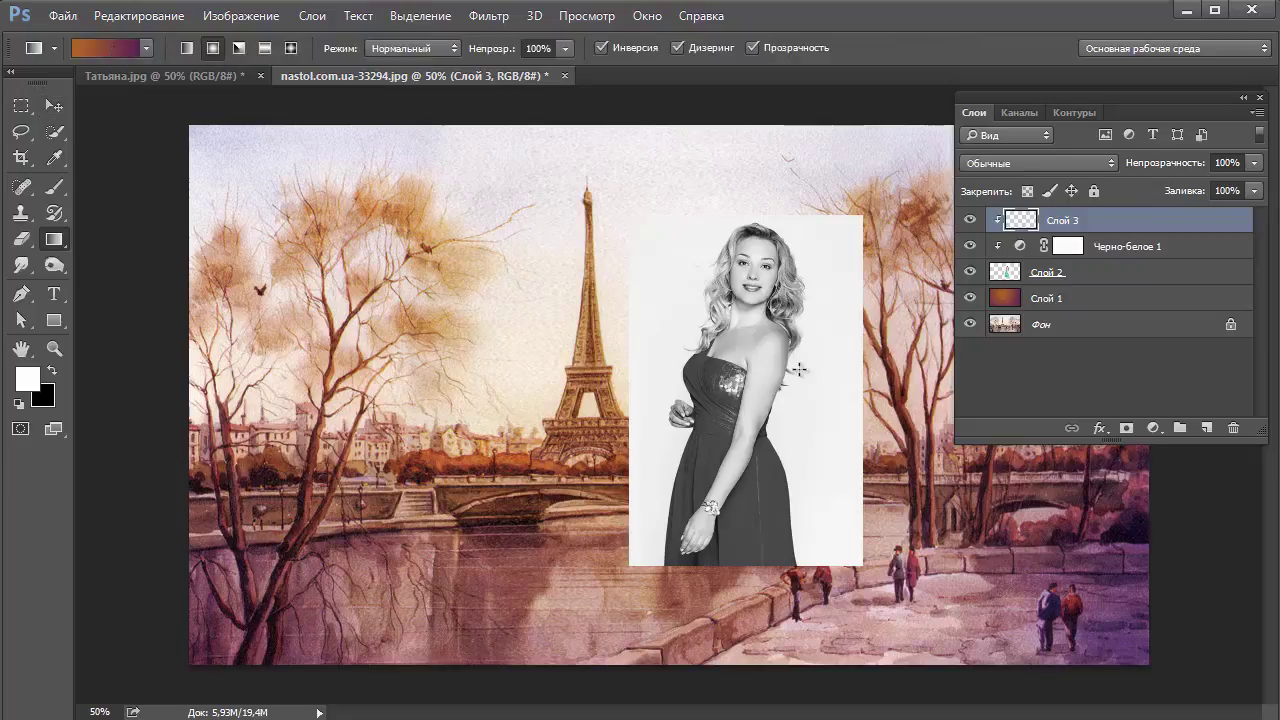
pyautogui.moveTo(750, 272); pyautogui.dragTo(891, 604)
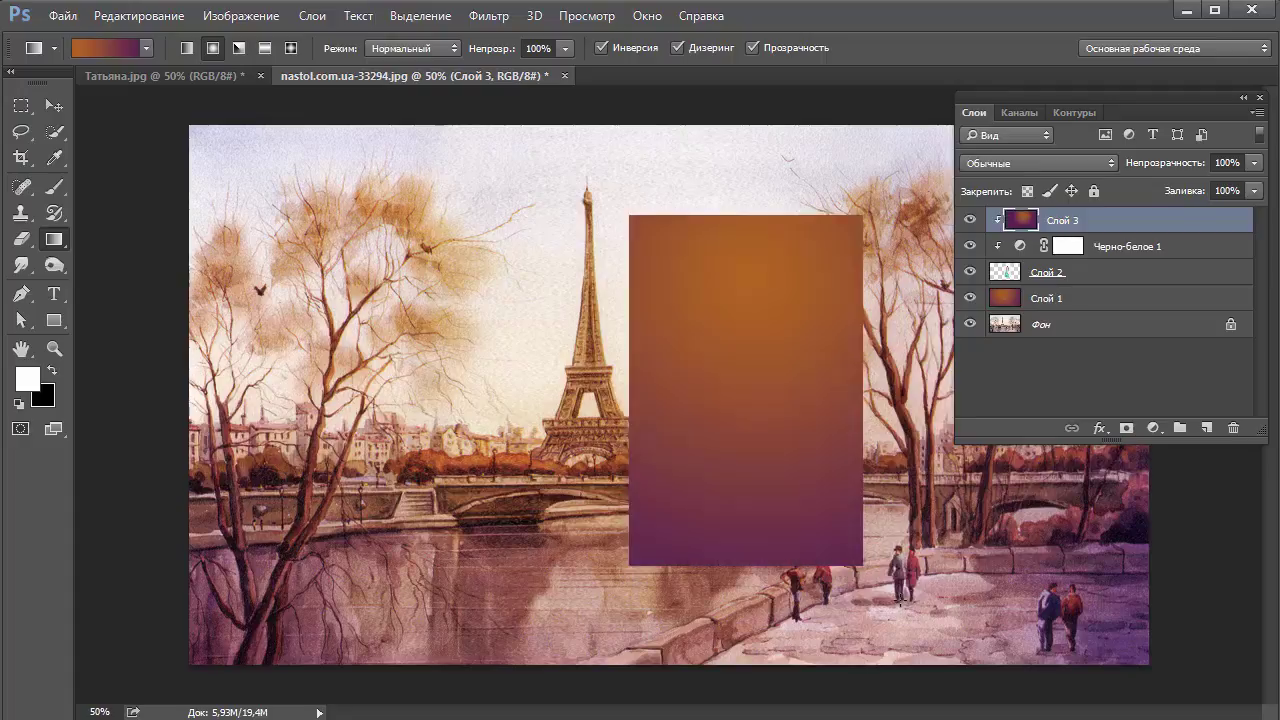
# Step: Blend Слой 3 in Мягкий свет at 76% opacity, compare it, then select the three portrait layers
pyautogui.click(1022, 163)
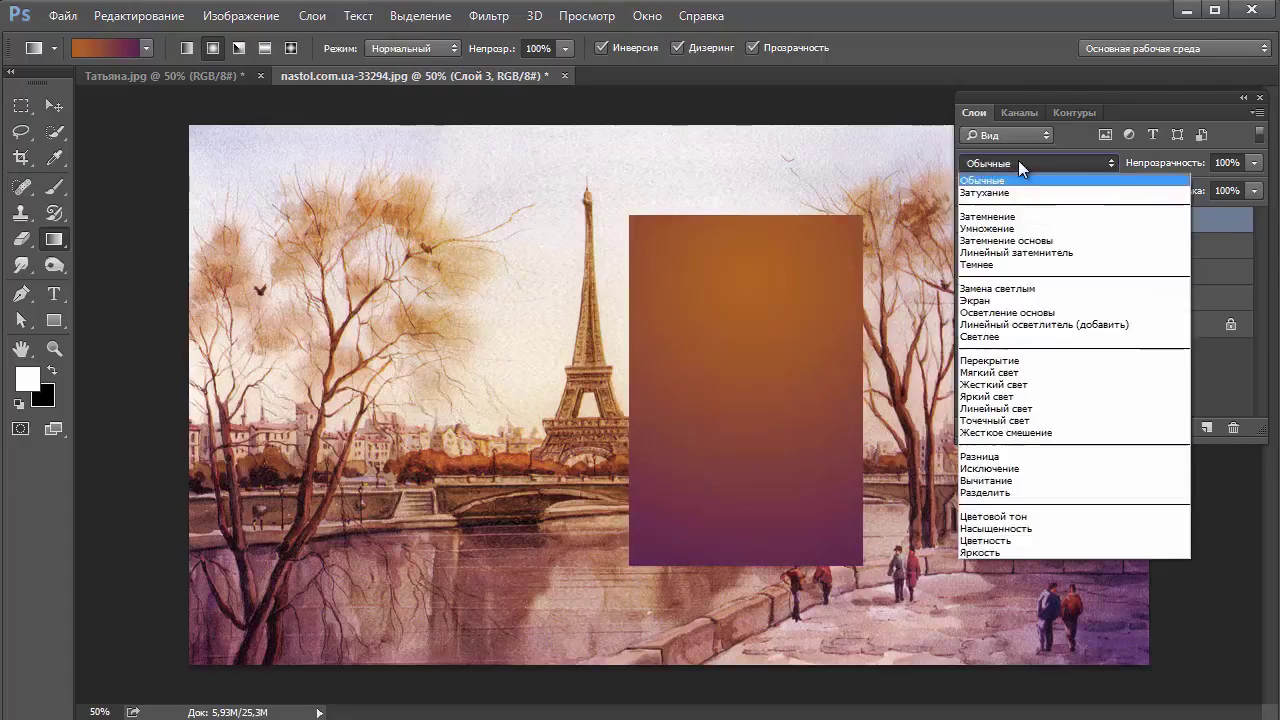
pyautogui.click(1025, 372)
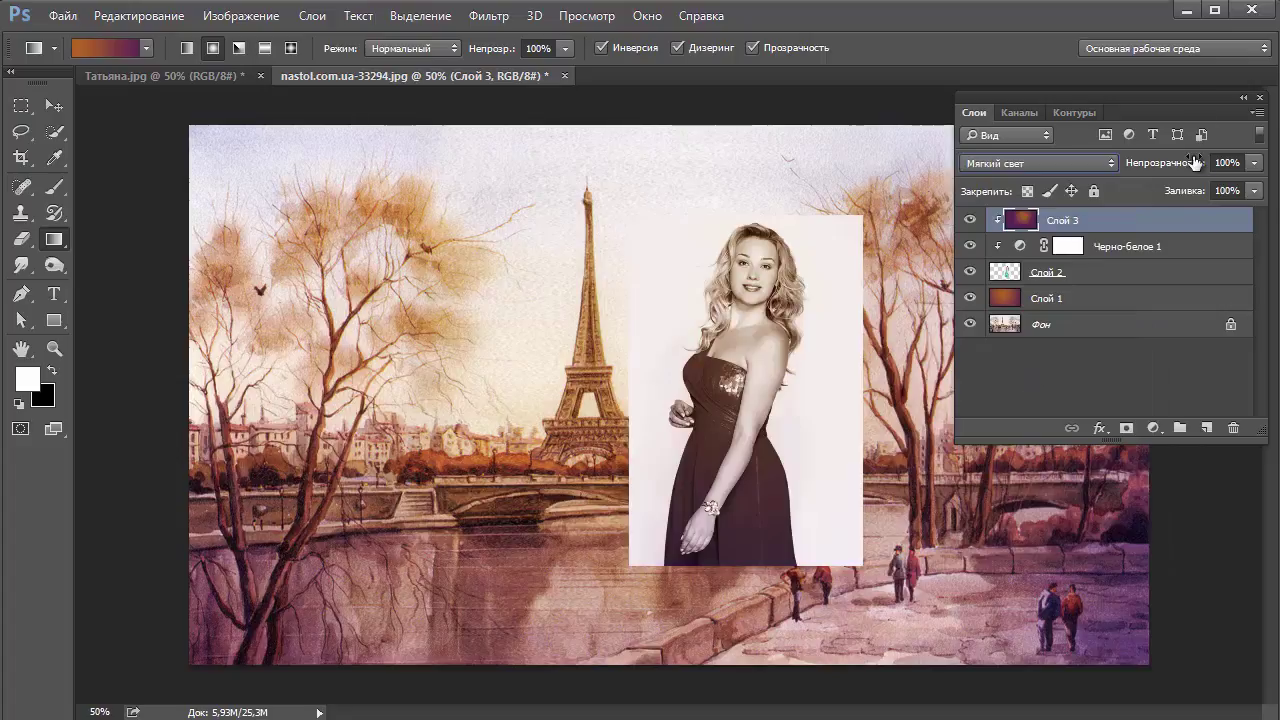
pyautogui.moveTo(1195, 163); pyautogui.dragTo(1171, 162)
pyautogui.click(970, 221)
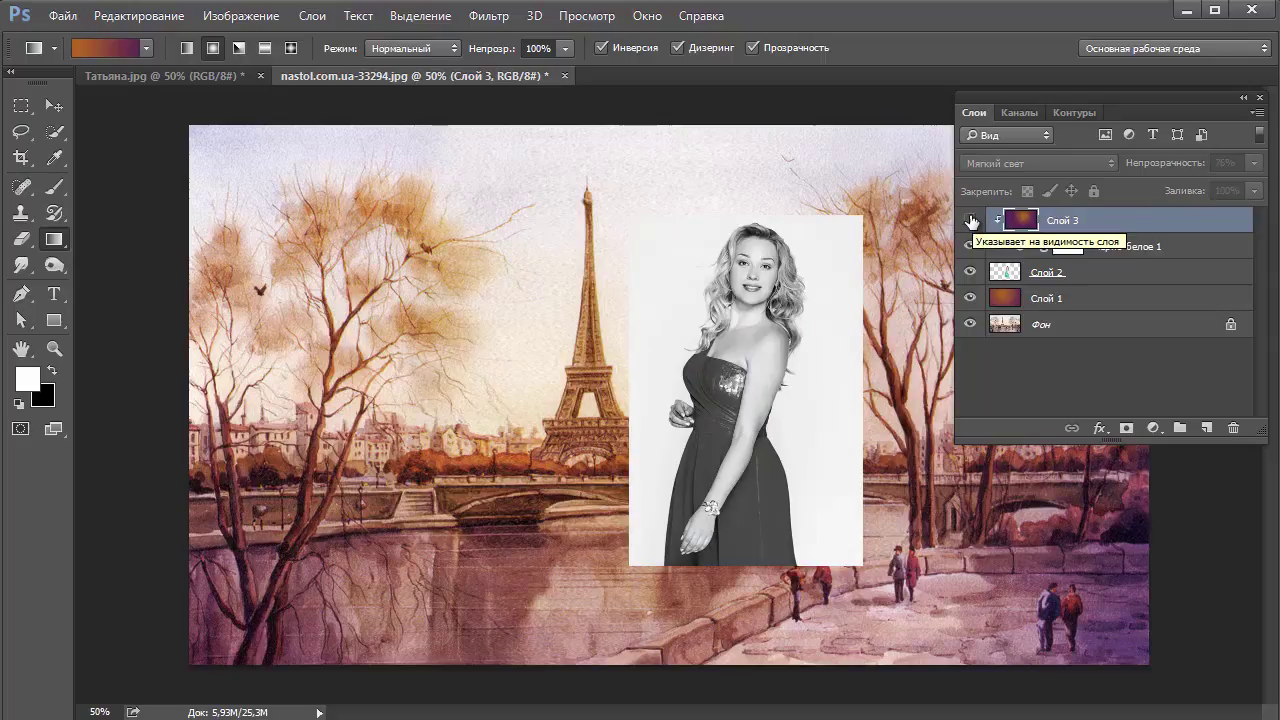
pyautogui.click(972, 220)
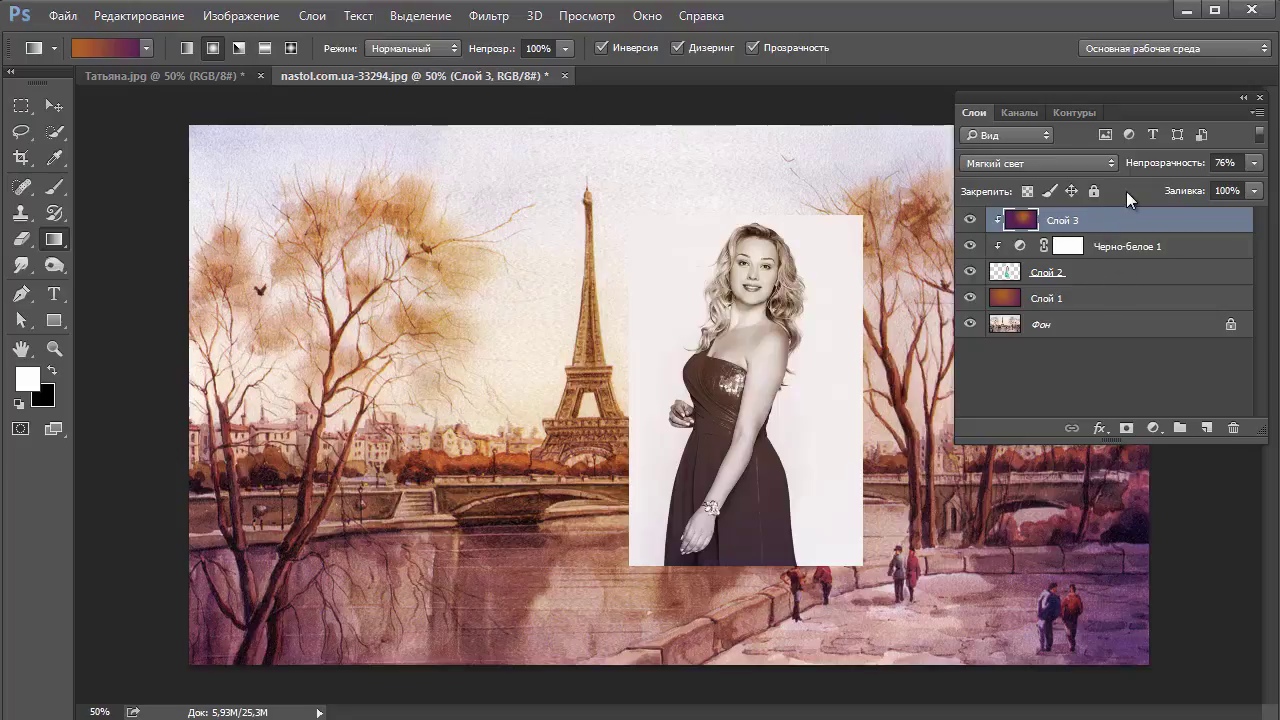
pyautogui.keyDown('shift'); pyautogui.click(1084, 275); pyautogui.keyUp('shift')
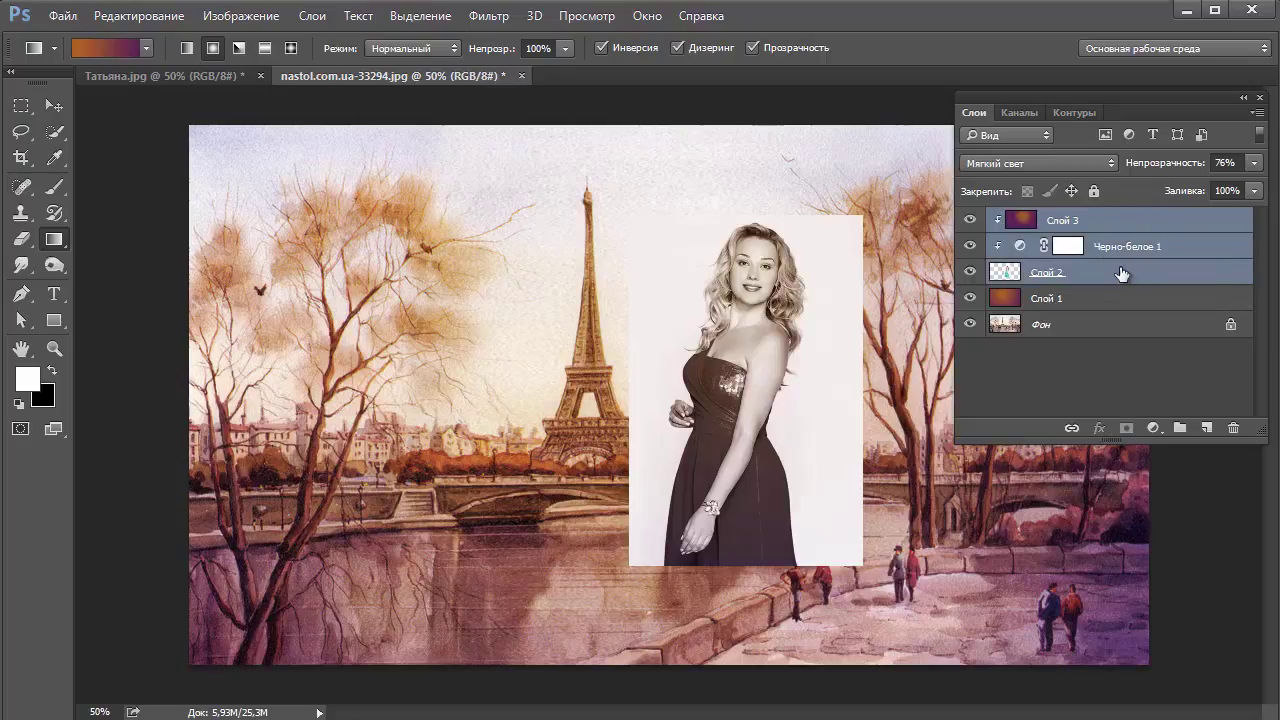
# Step: Merge the portrait, Черно-белое adjustment and gradient layers into a single Слой 3 with Ctrl+E
pyautogui.hotkey('ctrl', 'e')
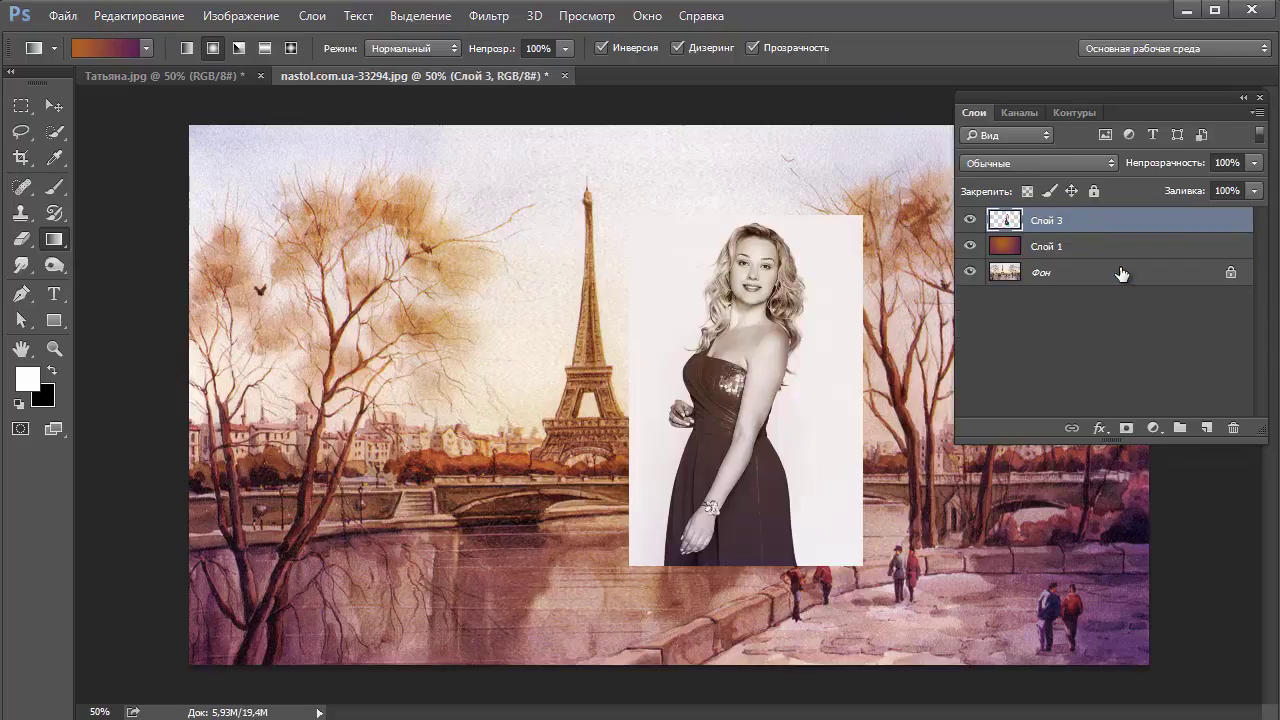
pyautogui.click(312, 15)
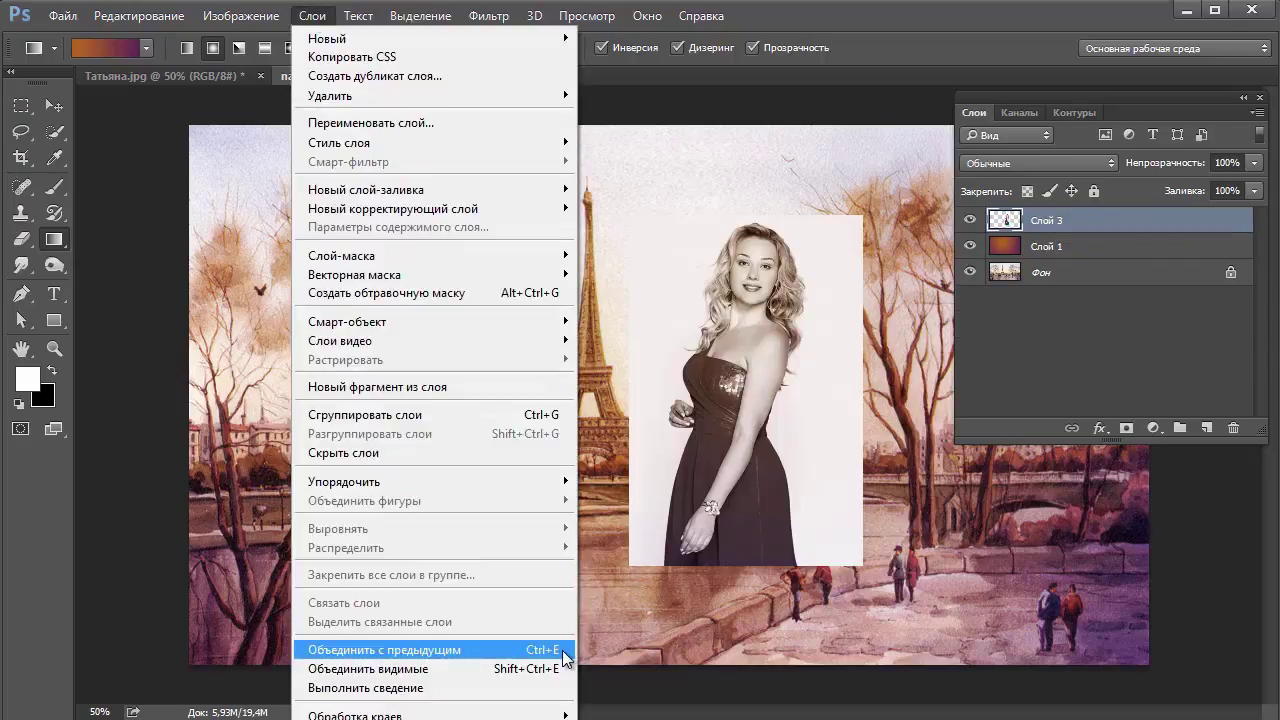
pyautogui.click(736, 76)
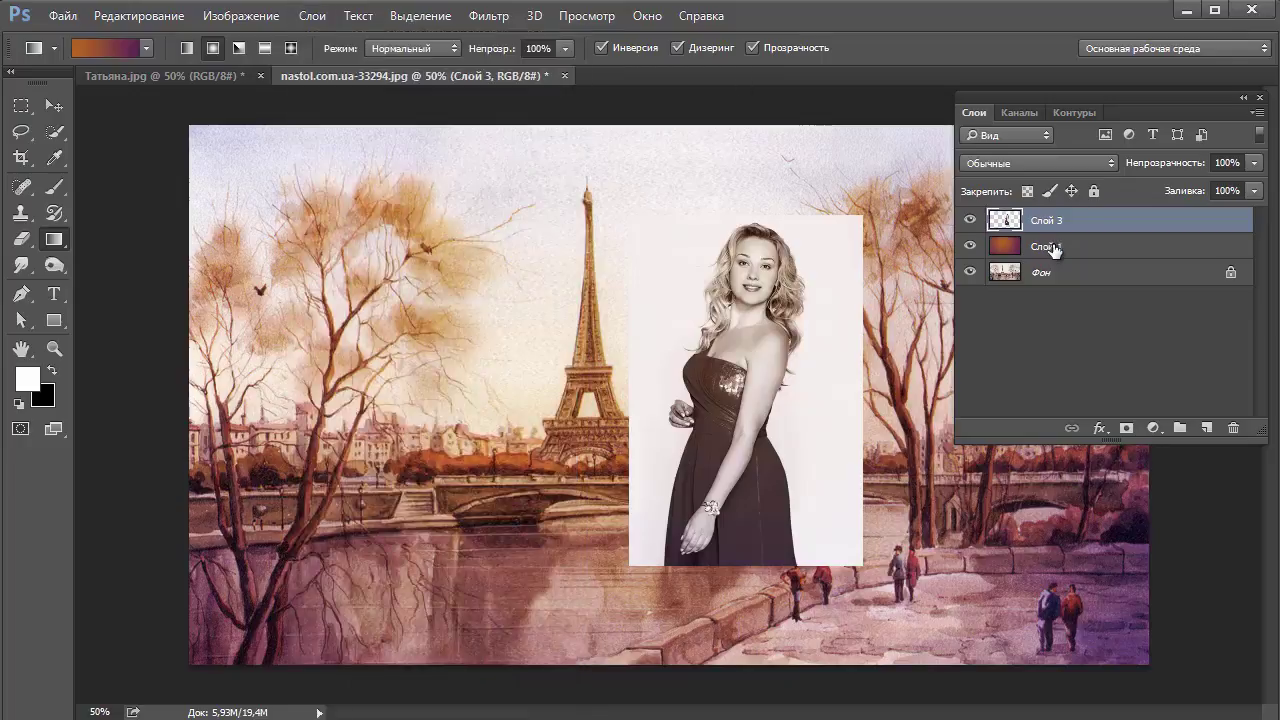
pyautogui.press('v')
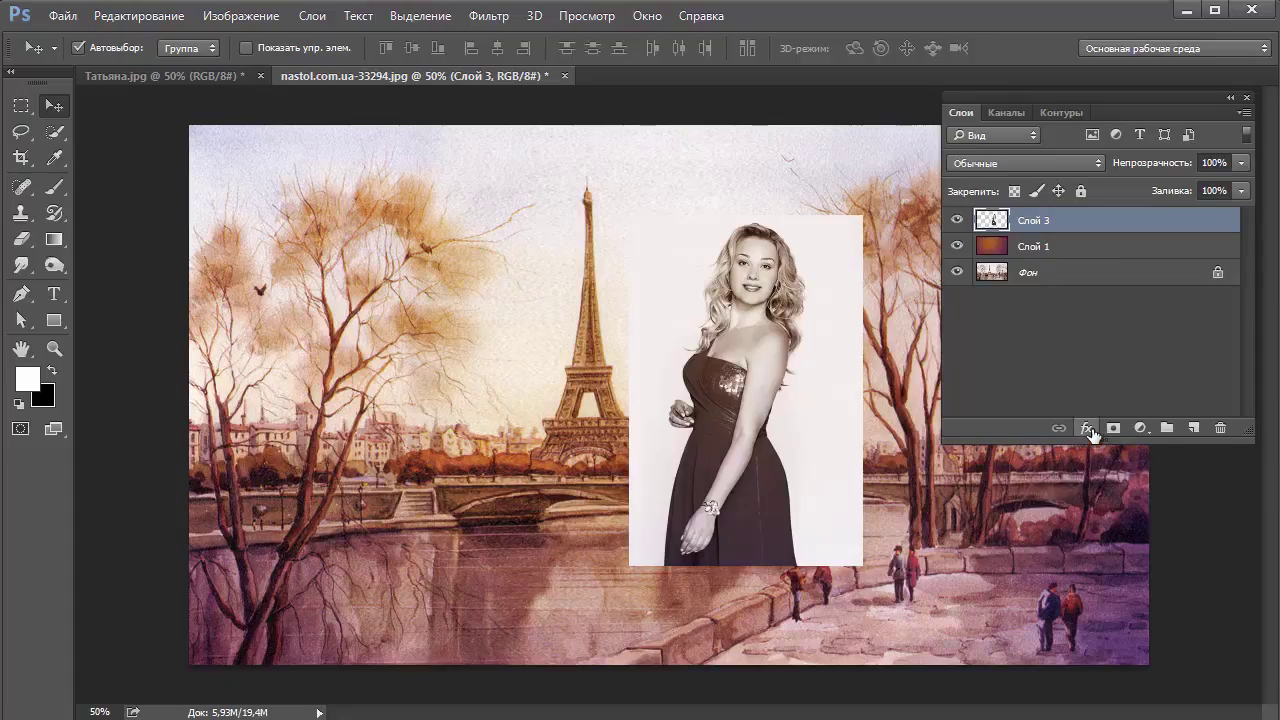
# Step: Add a drop shadow to the portrait at 120°, 54% opacity, with Use Global Light off
pyautogui.click(1087, 428)
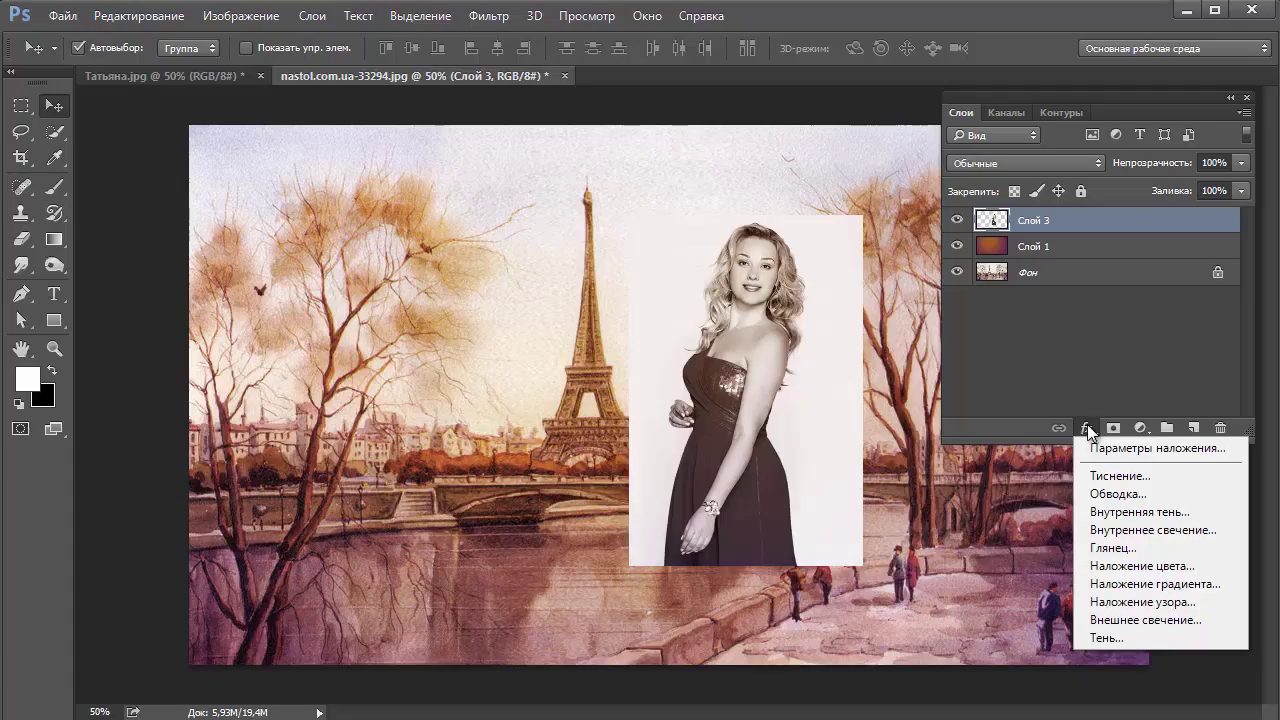
pyautogui.click(1109, 636)
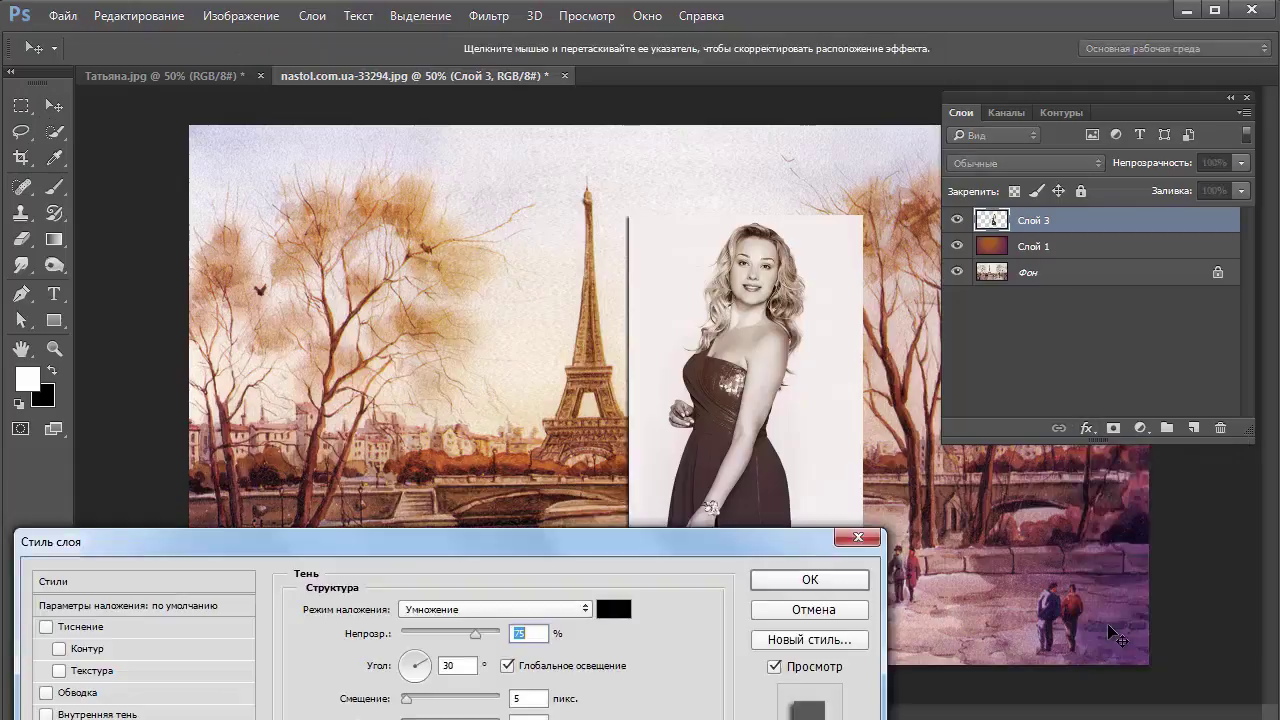
pyautogui.moveTo(758, 528); pyautogui.dragTo(475, 143)
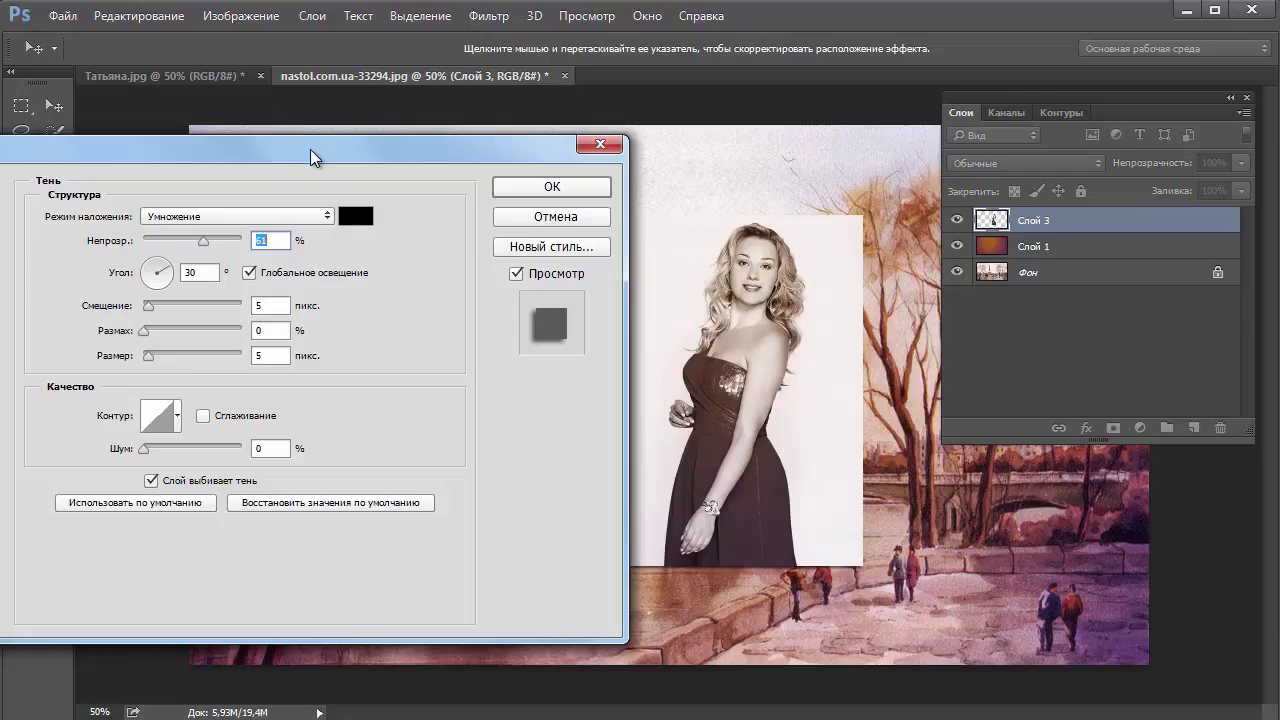
pyautogui.moveTo(310, 149); pyautogui.dragTo(248, 132)
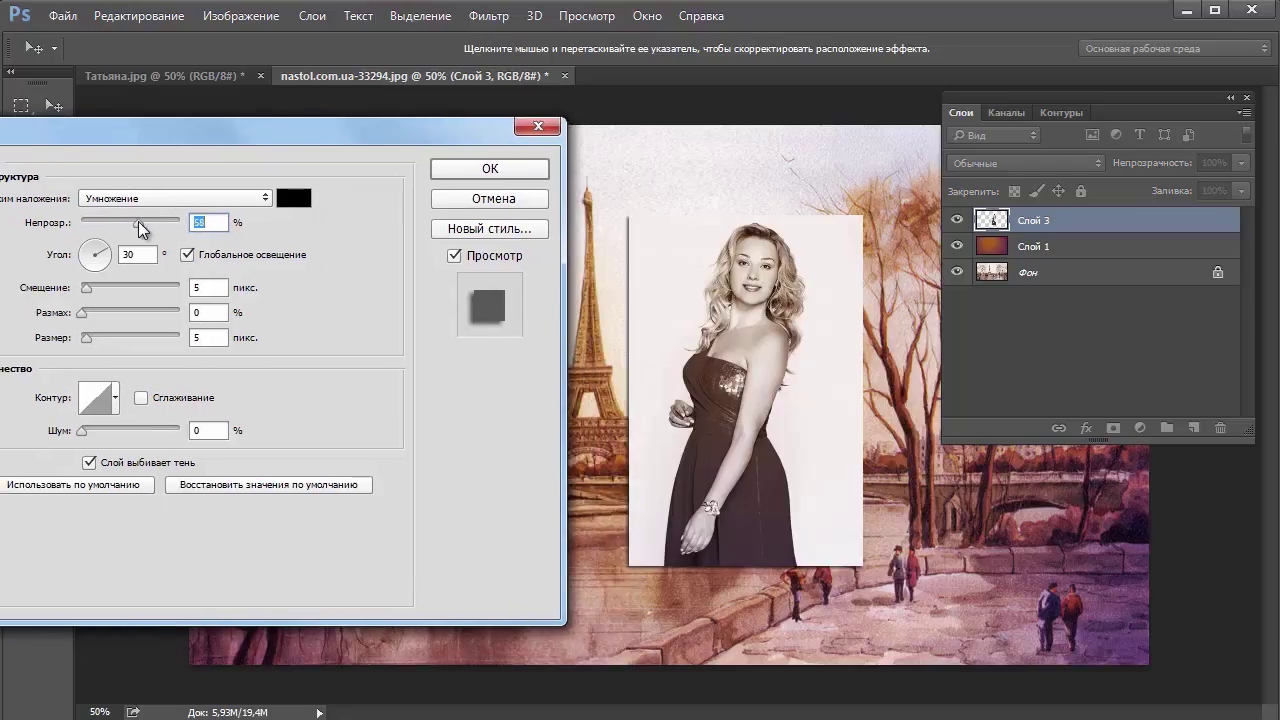
pyautogui.click(196, 257)
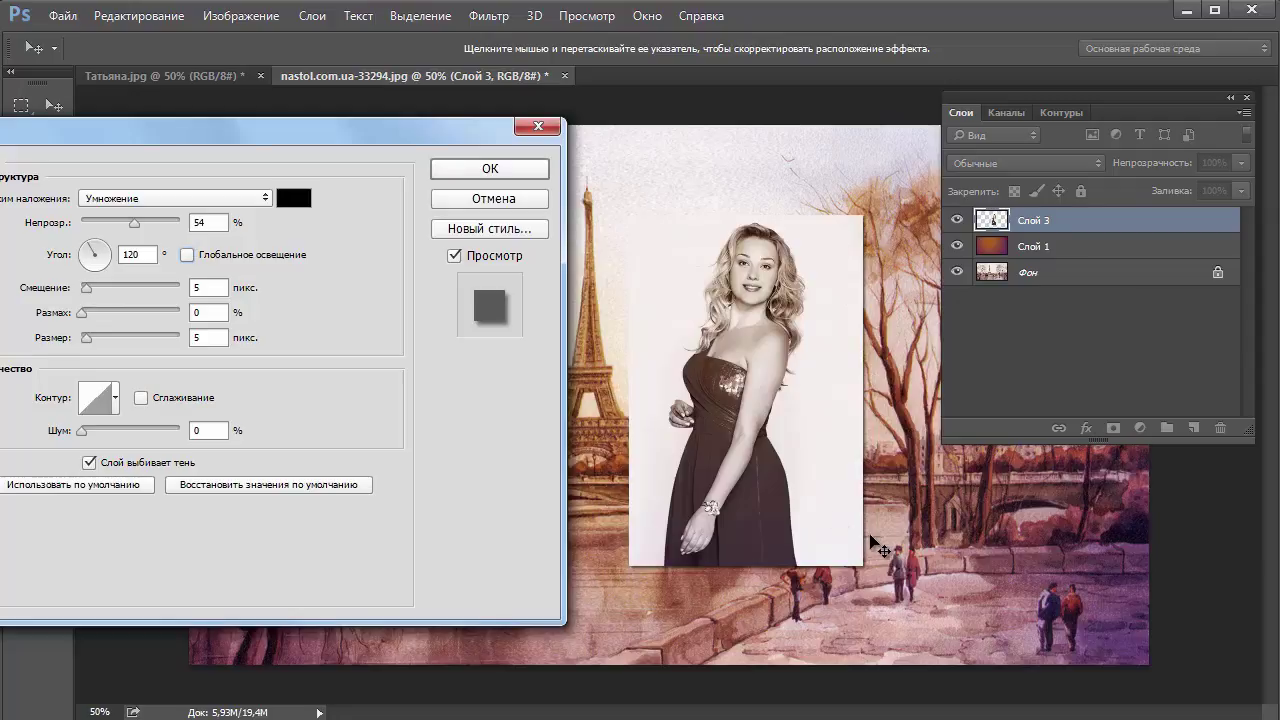
pyautogui.click(515, 169)
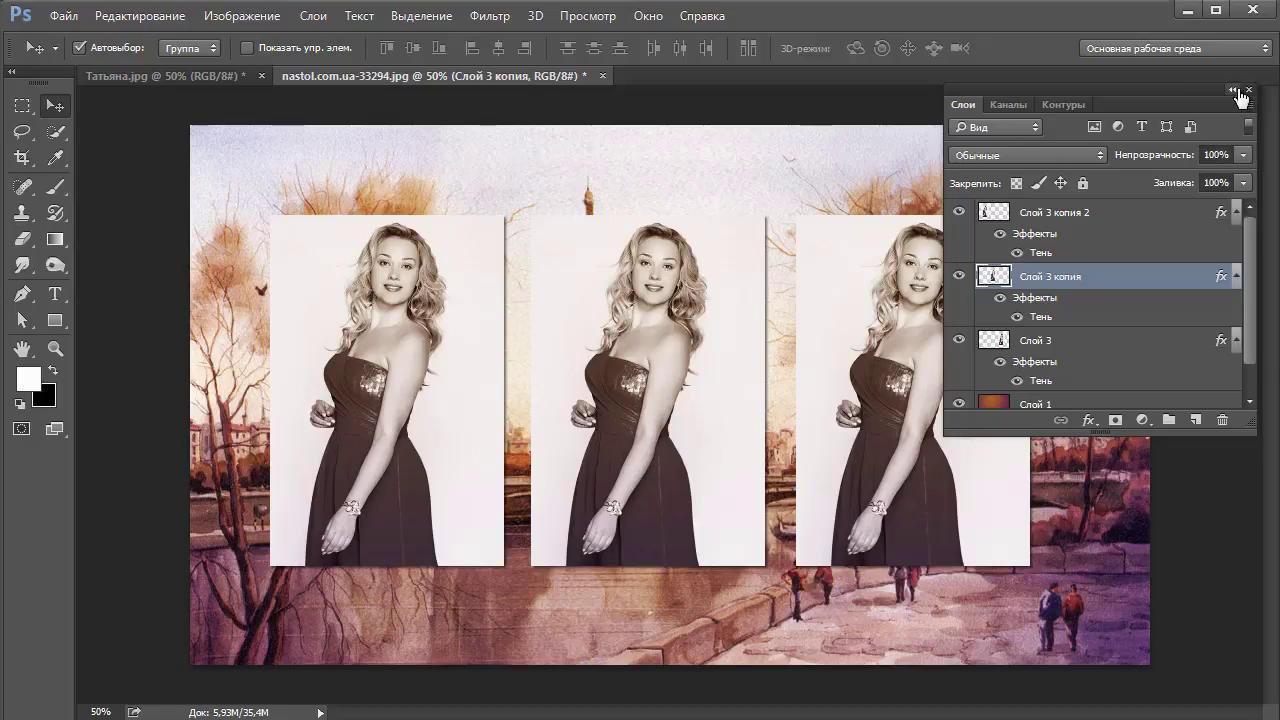
# Step: Arrange the three portrait copies in a diagonal cascade on the right, clear of the Eiffel Tower
pyautogui.moveTo(1196, 111); pyautogui.dragTo(311, 693)
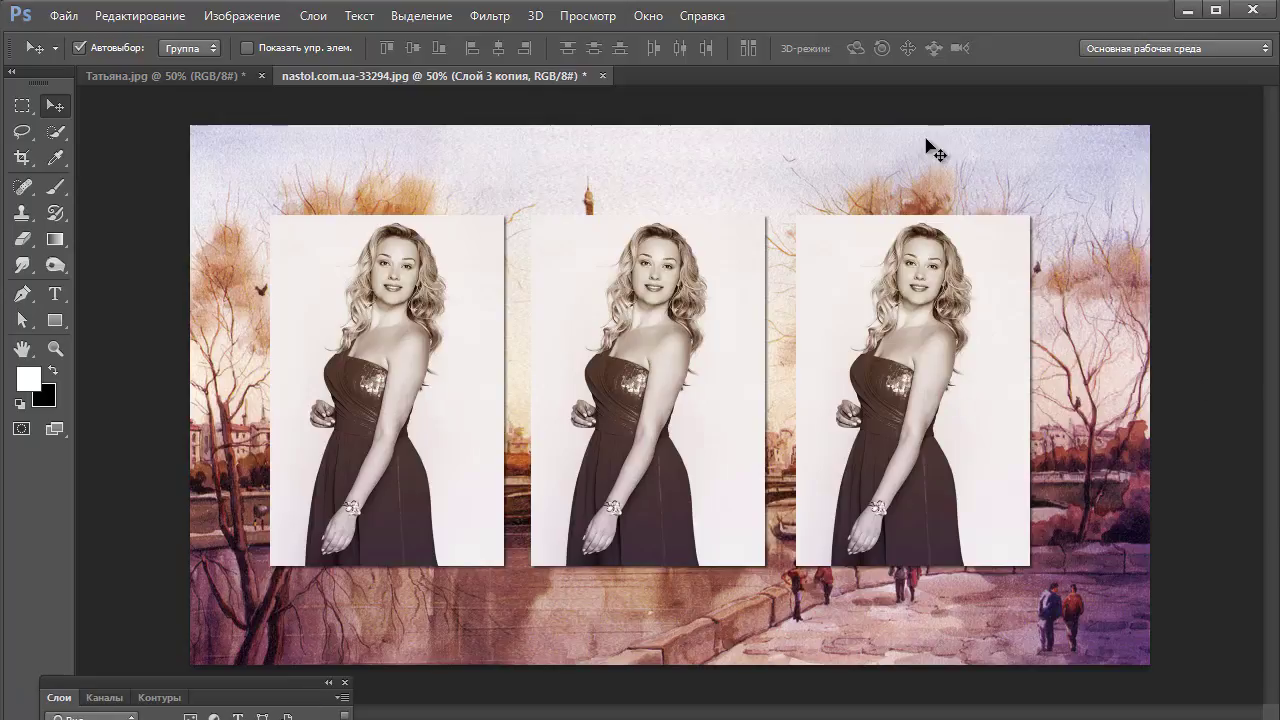
pyautogui.moveTo(876, 482); pyautogui.dragTo(977, 404)
pyautogui.moveTo(624, 452)
pyautogui.mouseDown()
pyautogui.moveTo(858, 452)
pyautogui.moveTo(843, 452)
pyautogui.mouseUp()
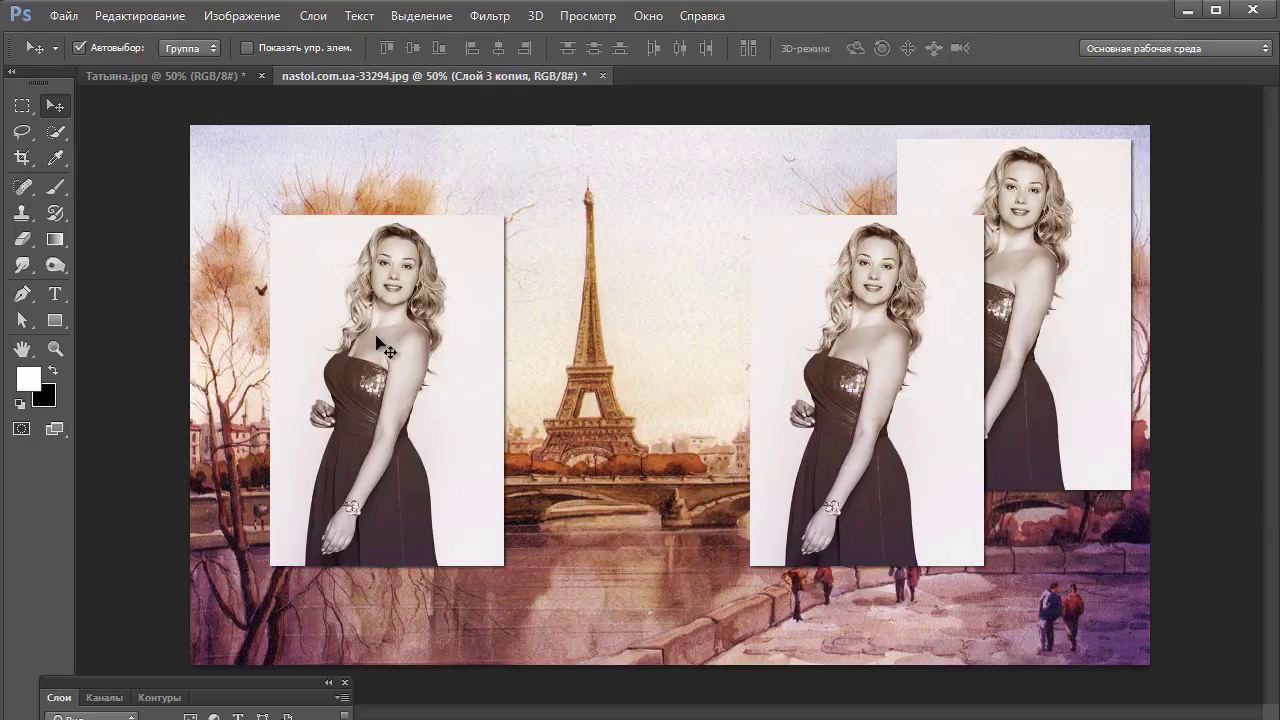
pyautogui.moveTo(443, 375); pyautogui.dragTo(550, 447)
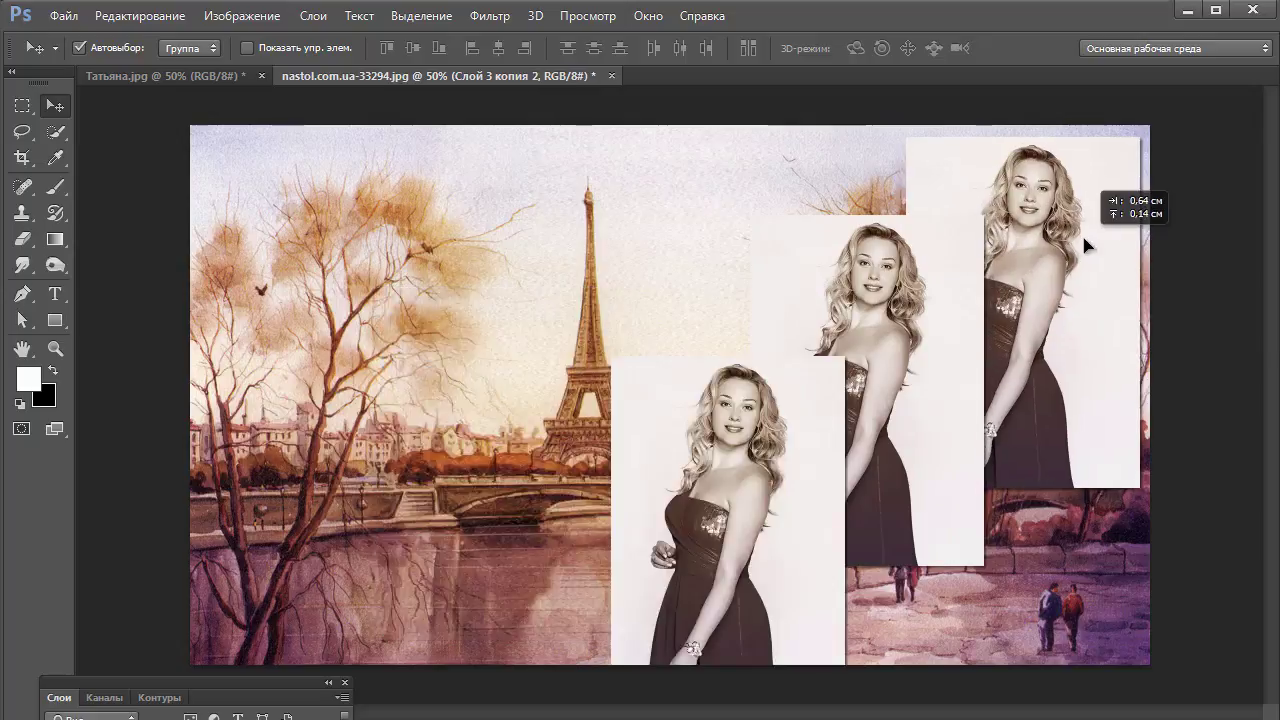
pyautogui.moveTo(548, 440); pyautogui.dragTo(782, 508)
pyautogui.moveTo(1073, 229); pyautogui.dragTo(1079, 232)
pyautogui.moveTo(888, 320); pyautogui.dragTo(887, 322)
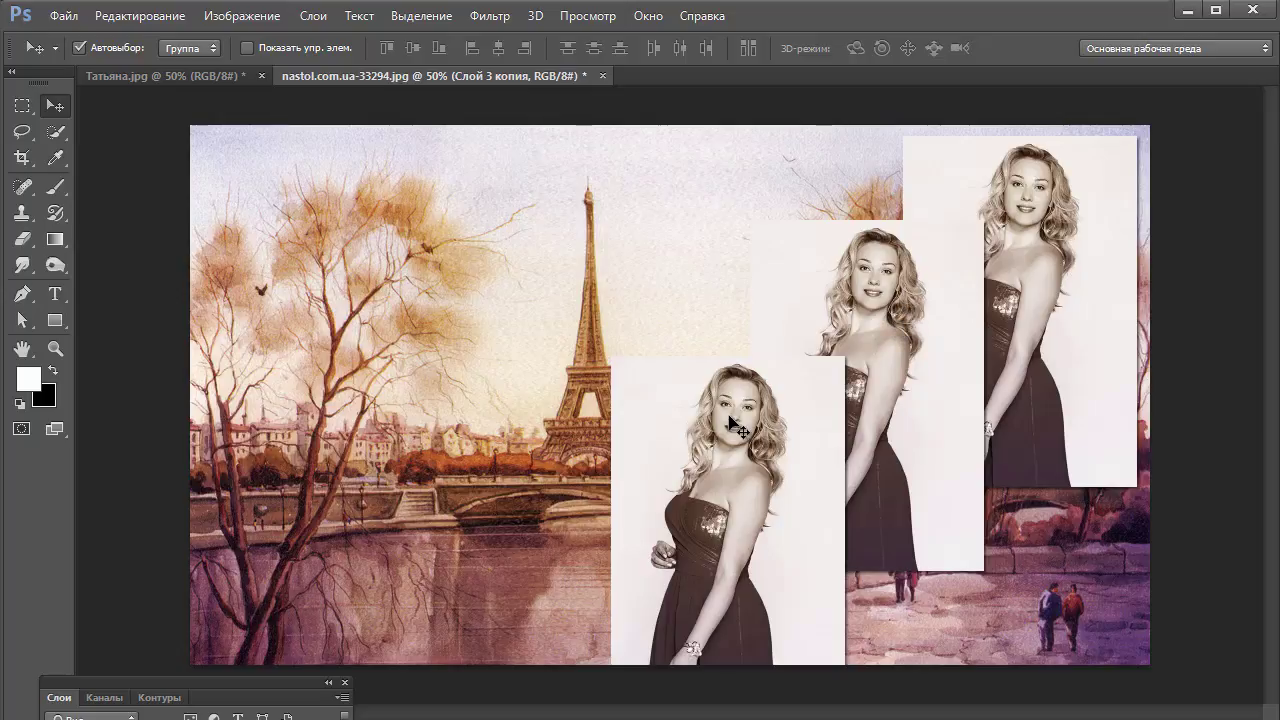
pyautogui.hotkey('ctrl', 't')
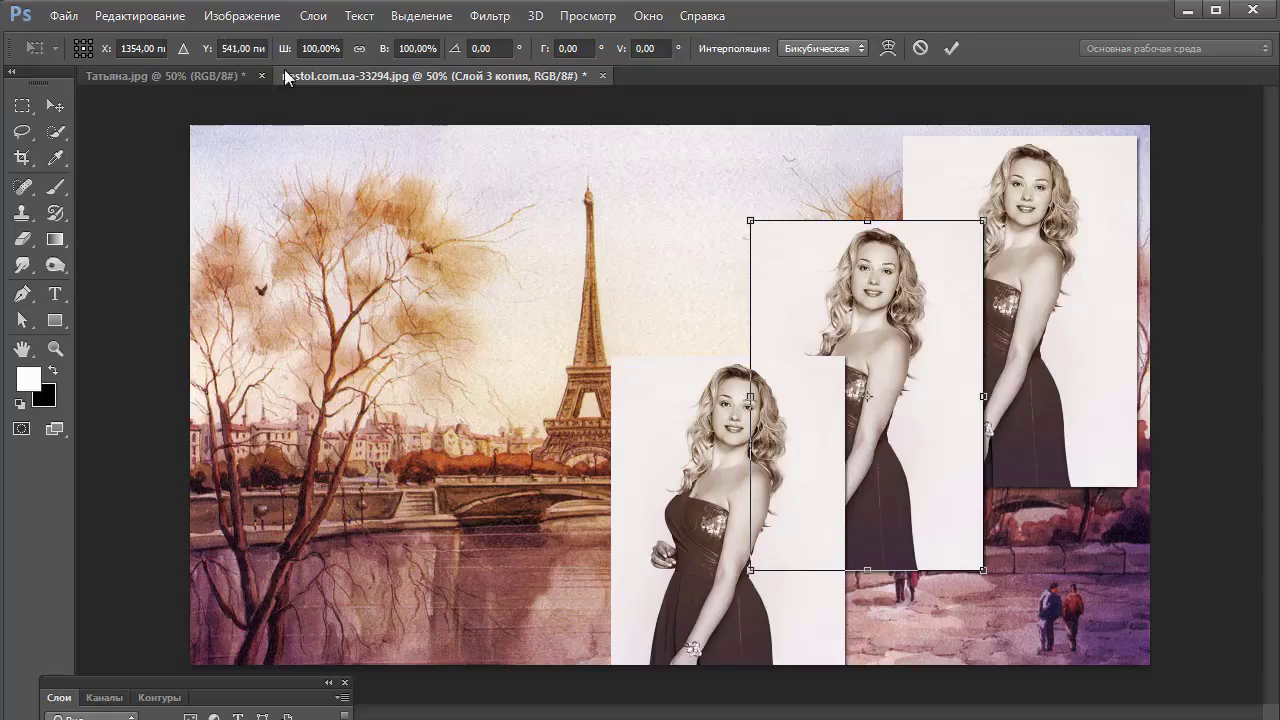
# Step: Scale the middle portrait copy proportionally to 80% and move it up beside the top-right one
pyautogui.click(359, 48)
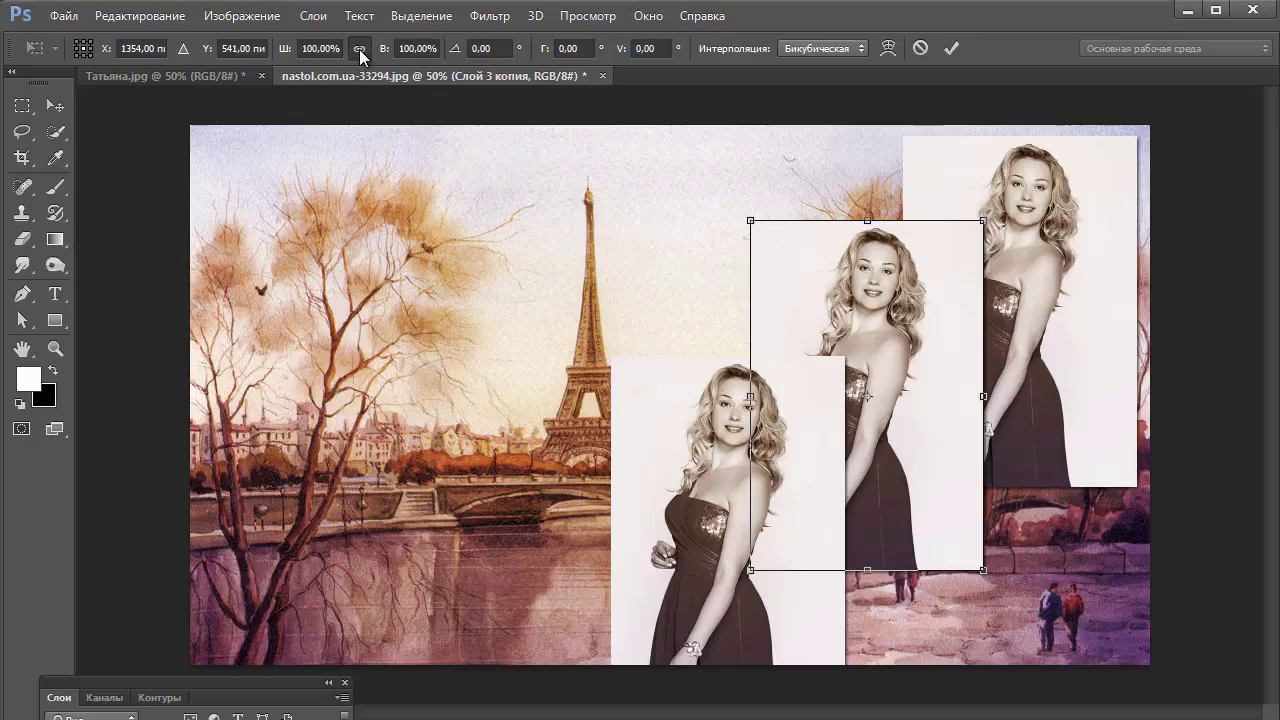
pyautogui.click(410, 48)
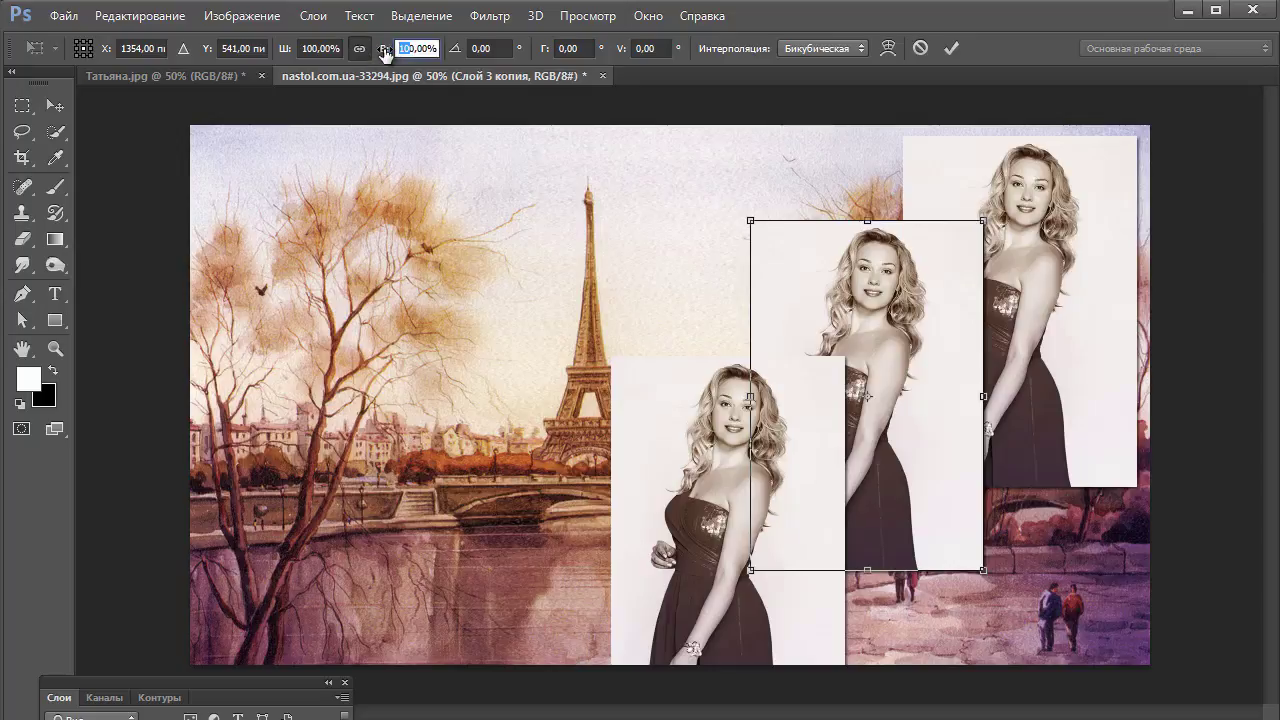
pyautogui.write('80')
pyautogui.press('Return')
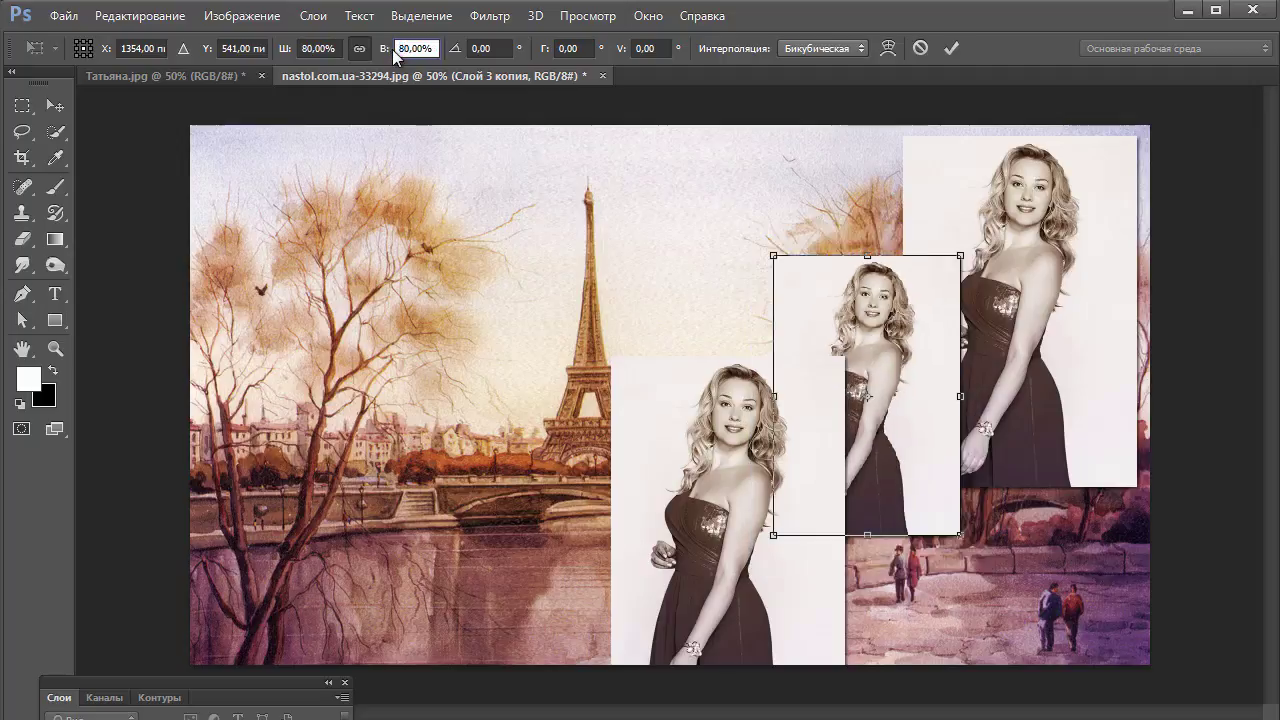
pyautogui.click(956, 49)
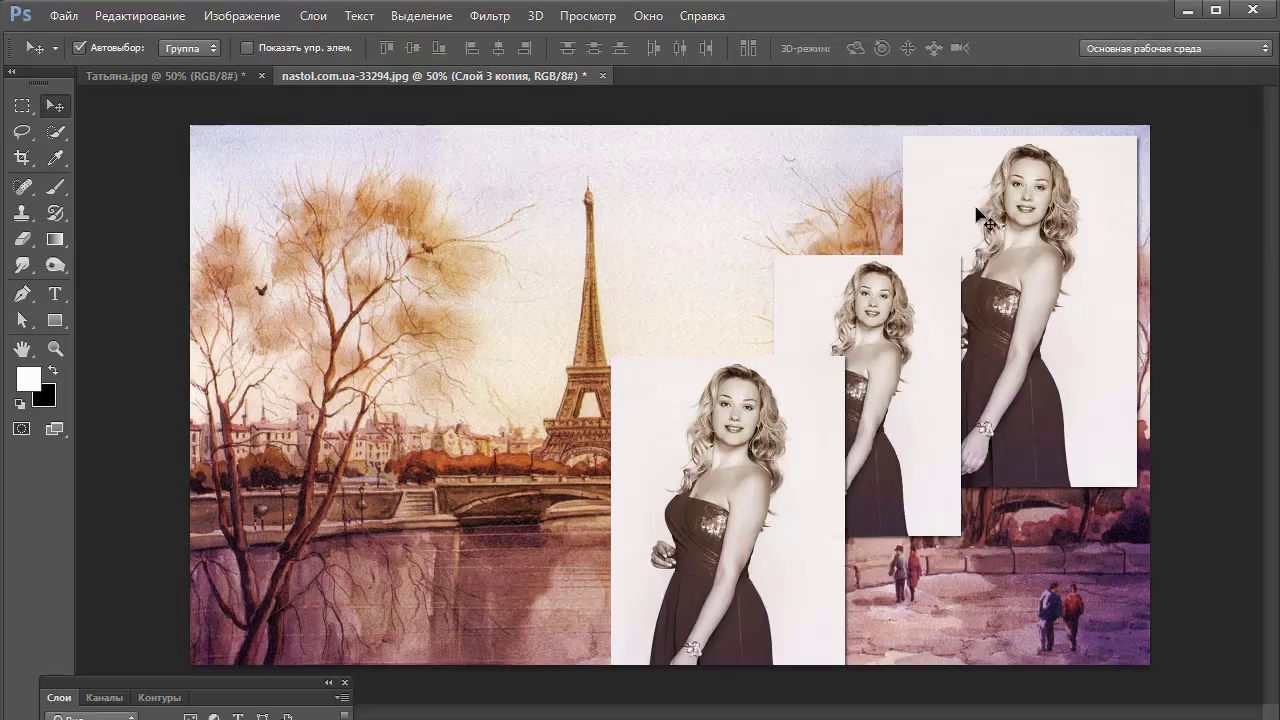
pyautogui.moveTo(916, 398)
pyautogui.mouseDown()
pyautogui.moveTo(966, 363)
pyautogui.moveTo(952, 372)
pyautogui.mouseUp()
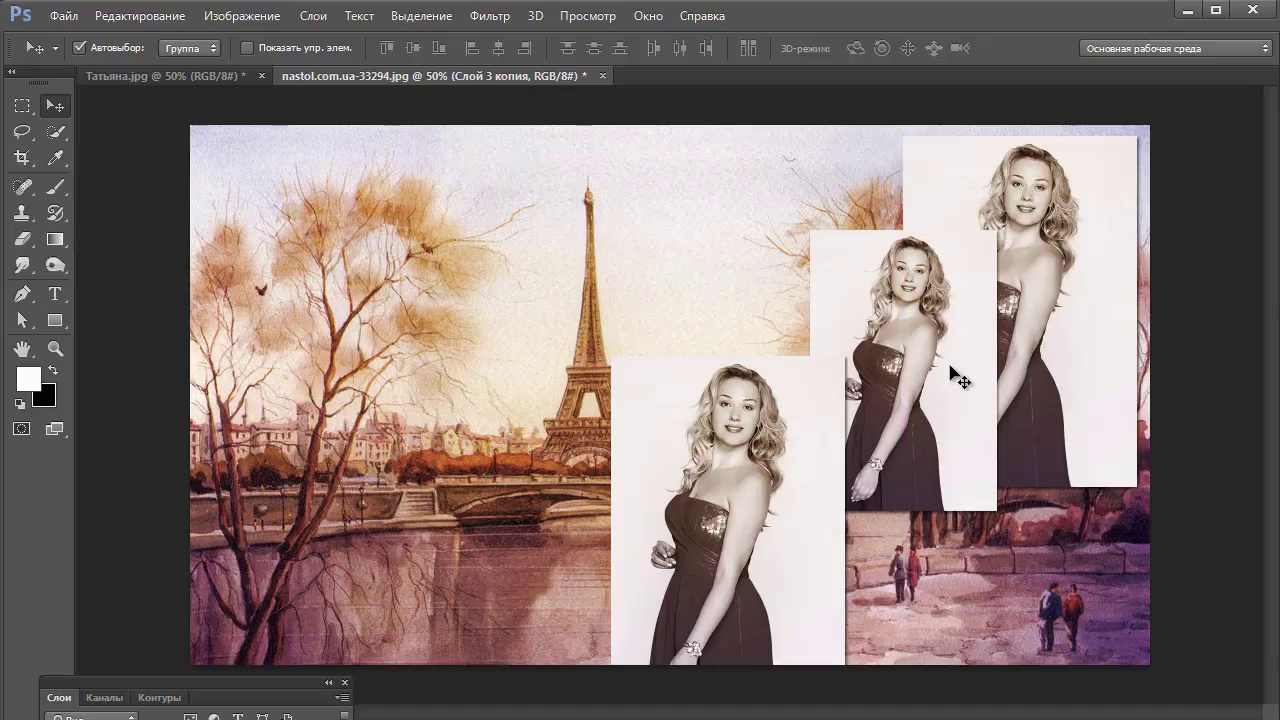
pyautogui.click(1070, 214)
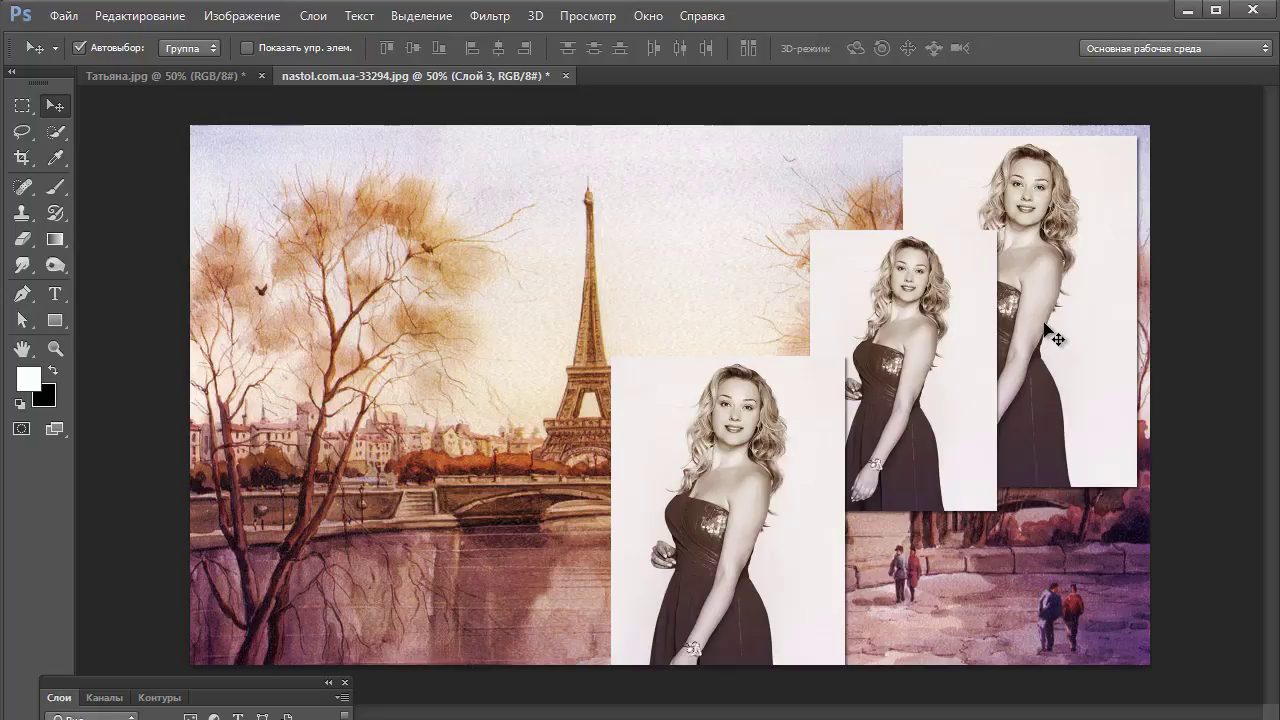
# Step: Scale the top-right portrait proportionally to 90%
pyautogui.hotkey('ctrl', 't')
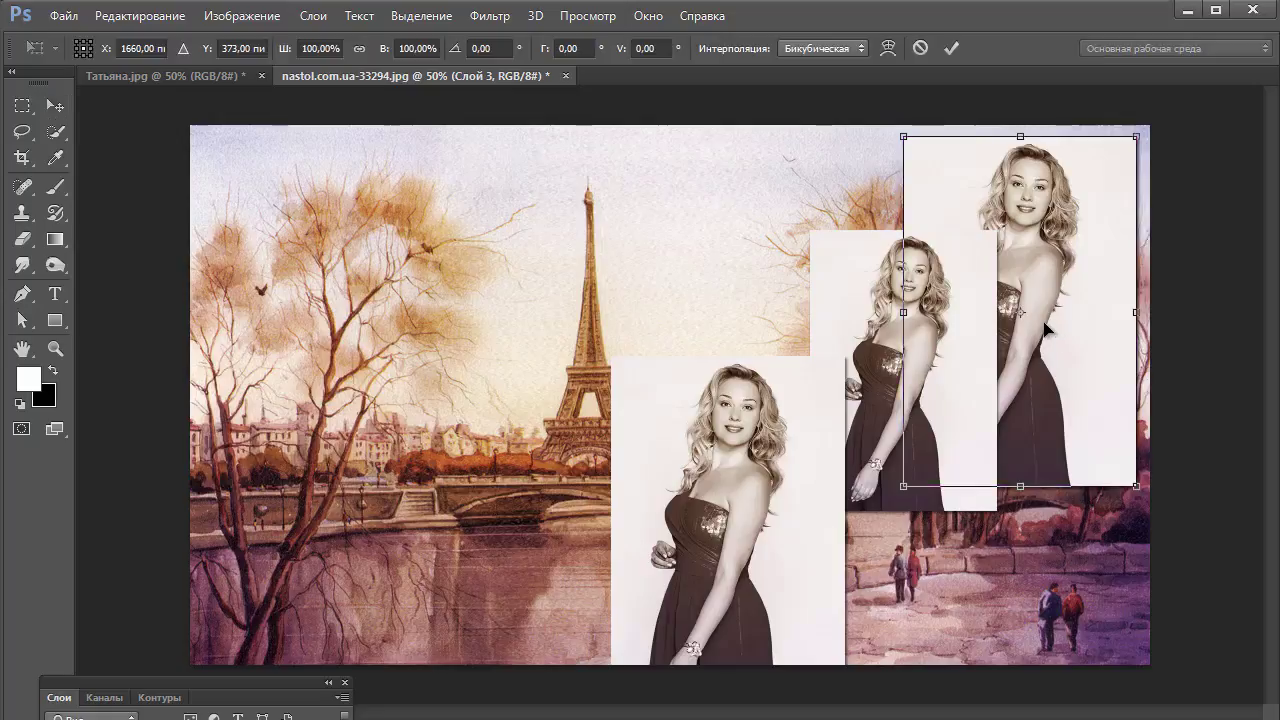
pyautogui.click(360, 48)
pyautogui.click(403, 48)
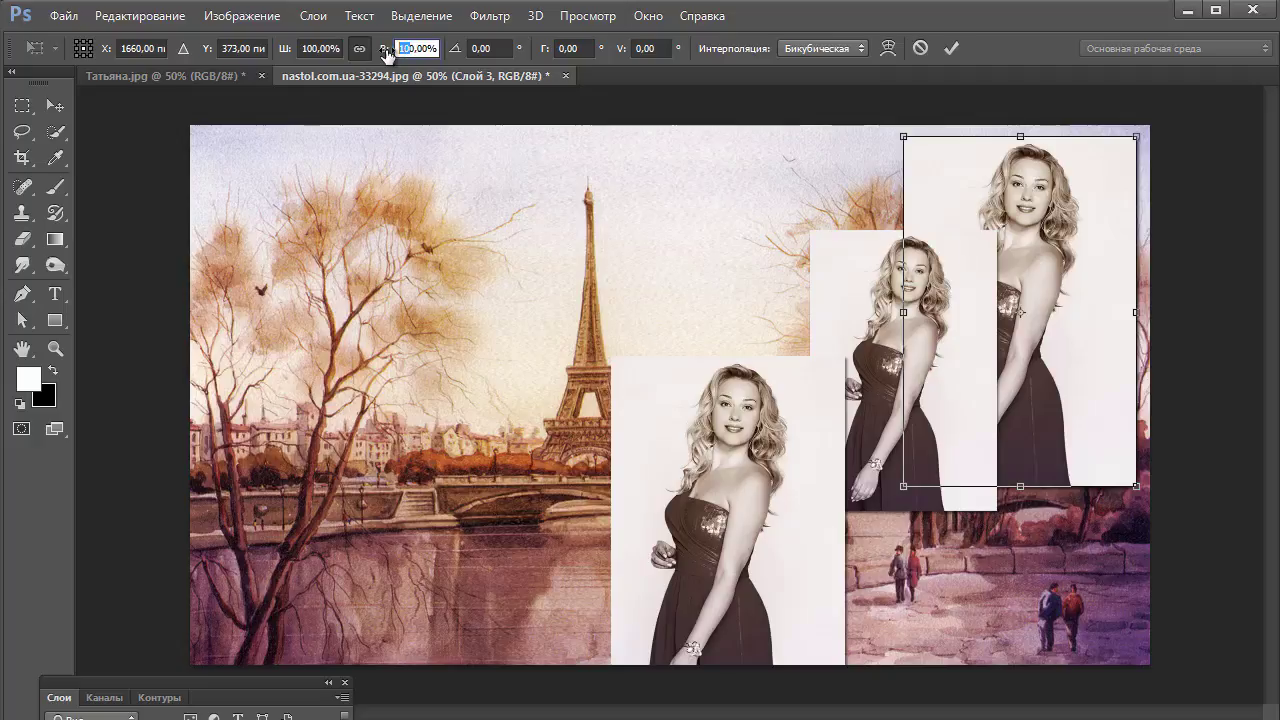
pyautogui.write('9')
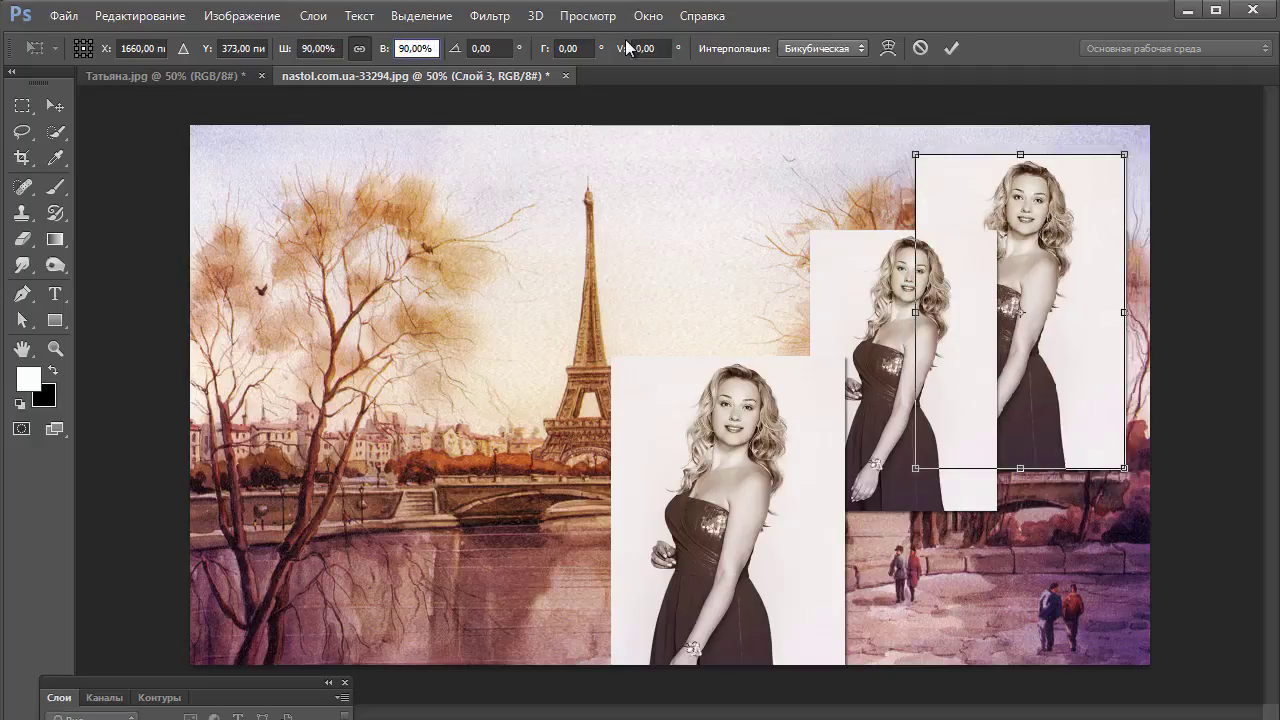
pyautogui.click(954, 47)
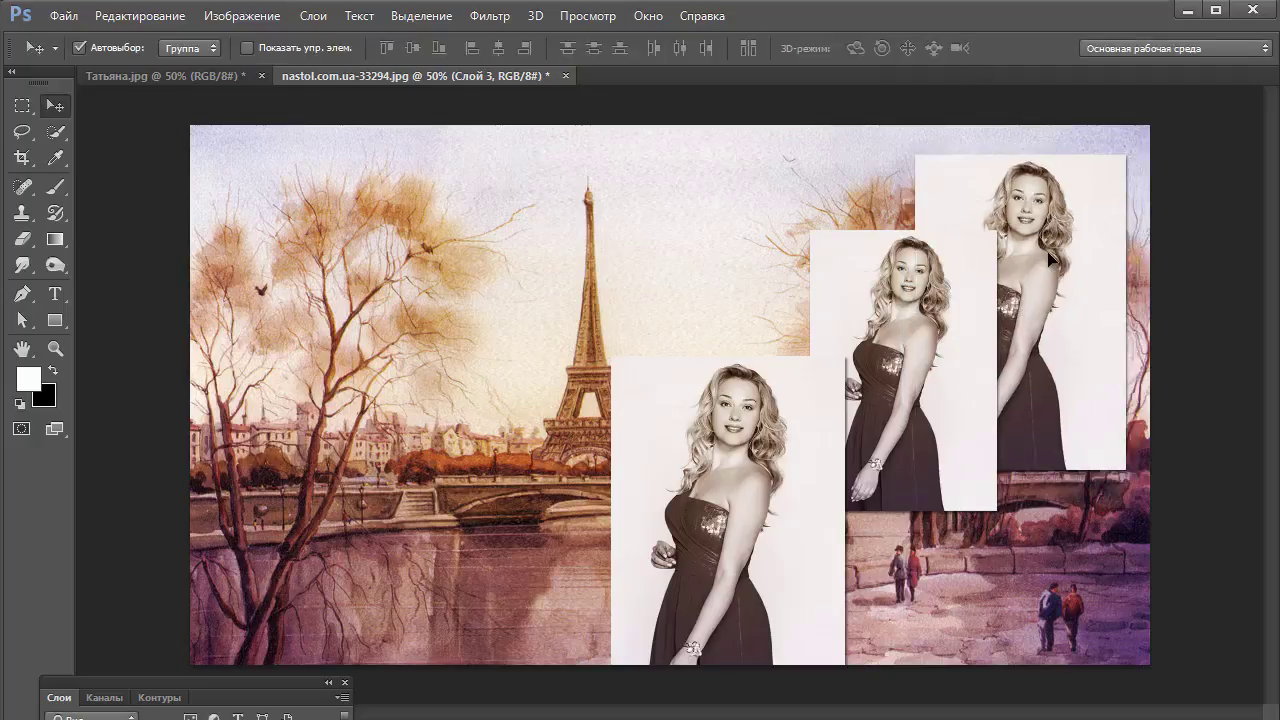
# Step: Nudge the top-right and middle photos into a tighter staircase
pyautogui.moveTo(984, 323)
pyautogui.mouseDown()
pyautogui.moveTo(995, 312)
pyautogui.moveTo(966, 322)
pyautogui.mouseUp()
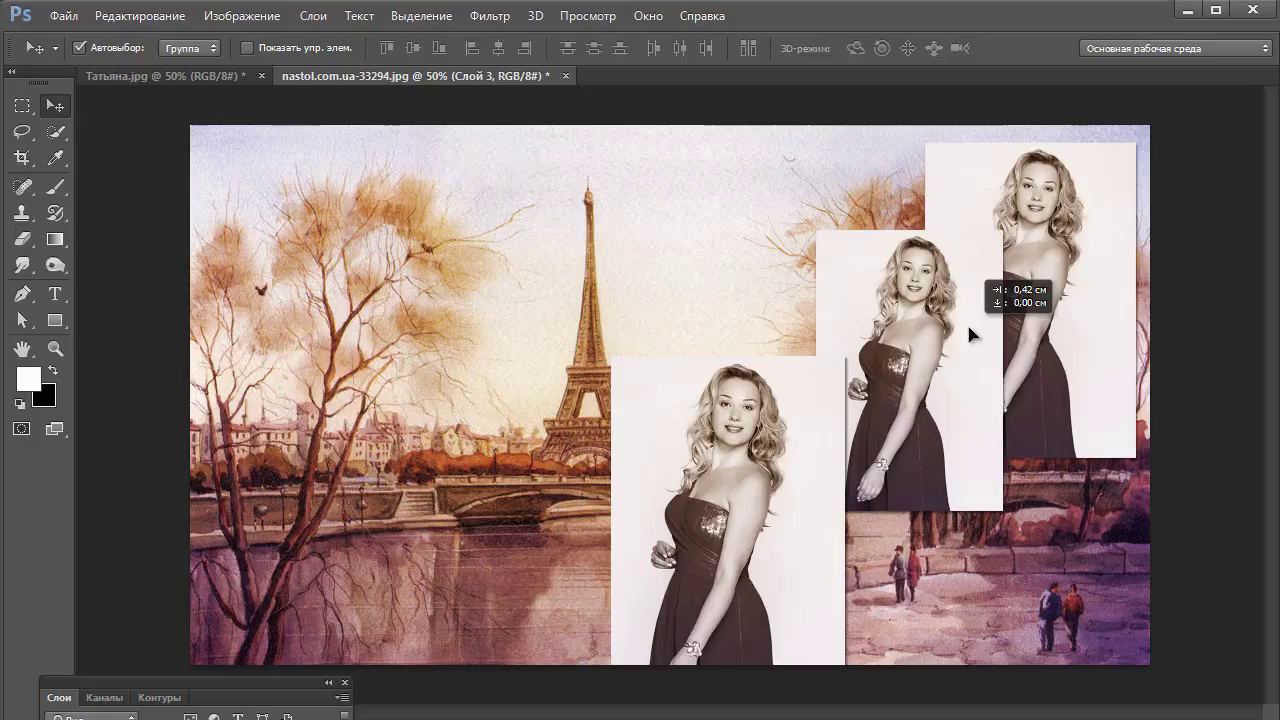
pyautogui.moveTo(798, 463); pyautogui.dragTo(816, 425)
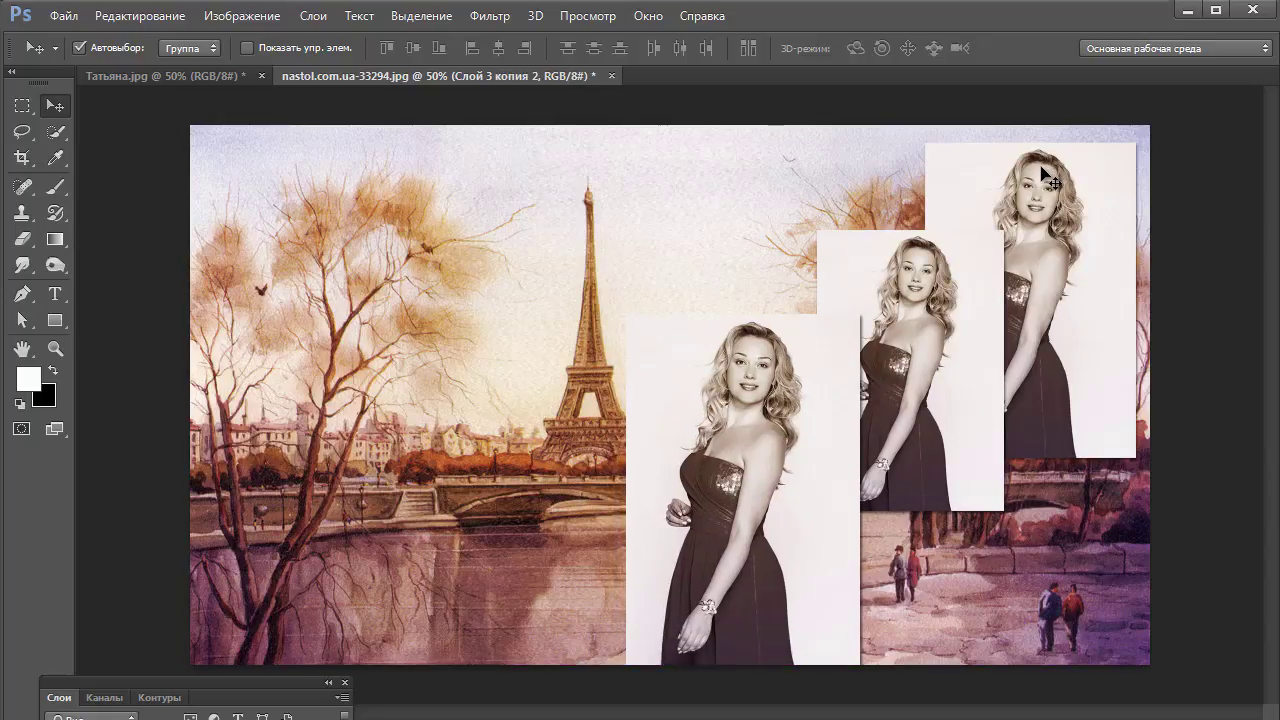
pyautogui.click(972, 216)
# Step: Move the front portrait up-left and scale it proportionally to 70%
pyautogui.moveTo(754, 446); pyautogui.dragTo(722, 432)
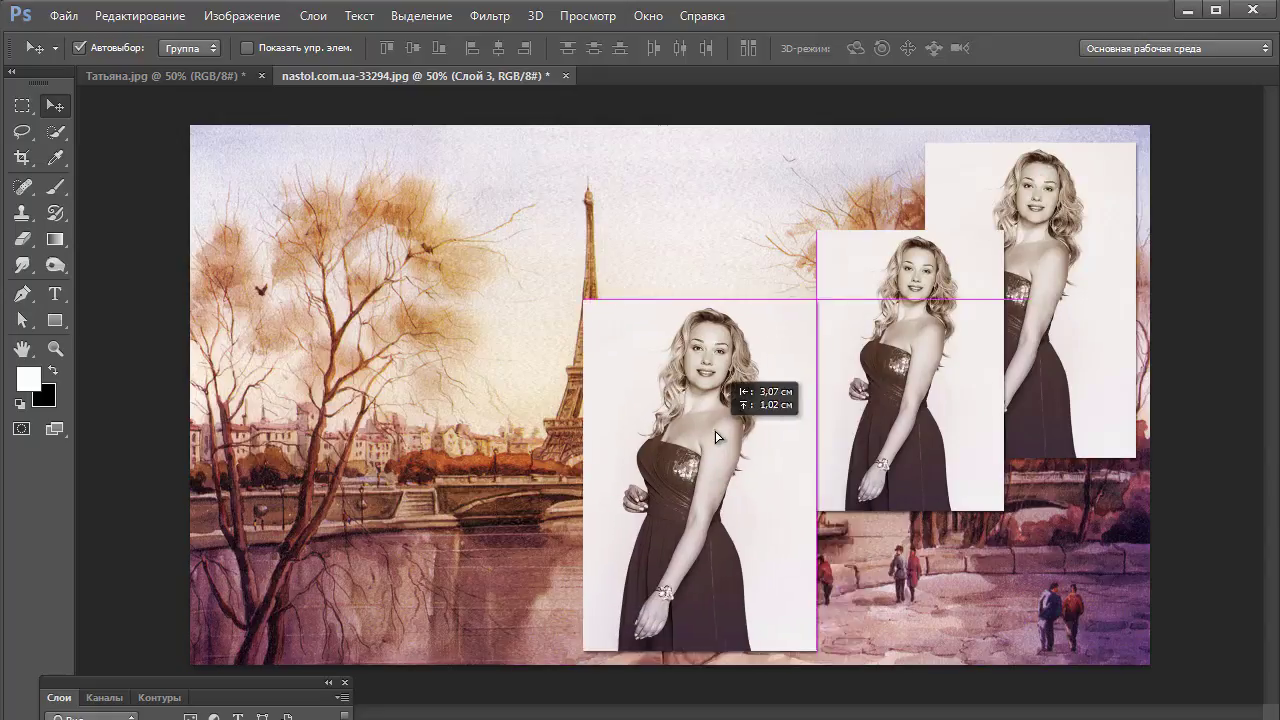
pyautogui.hotkey('ctrl', 't')
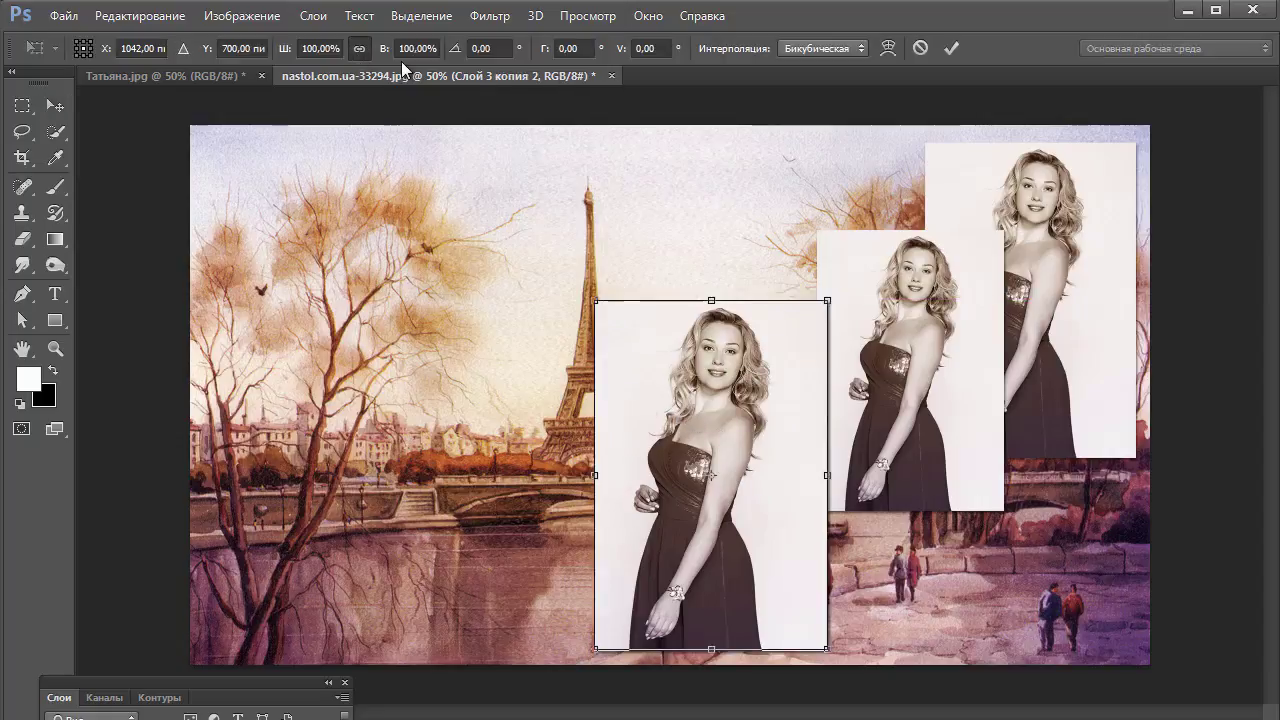
pyautogui.moveTo(410, 50); pyautogui.dragTo(391, 50)
pyautogui.write('70')
pyautogui.press('Return')
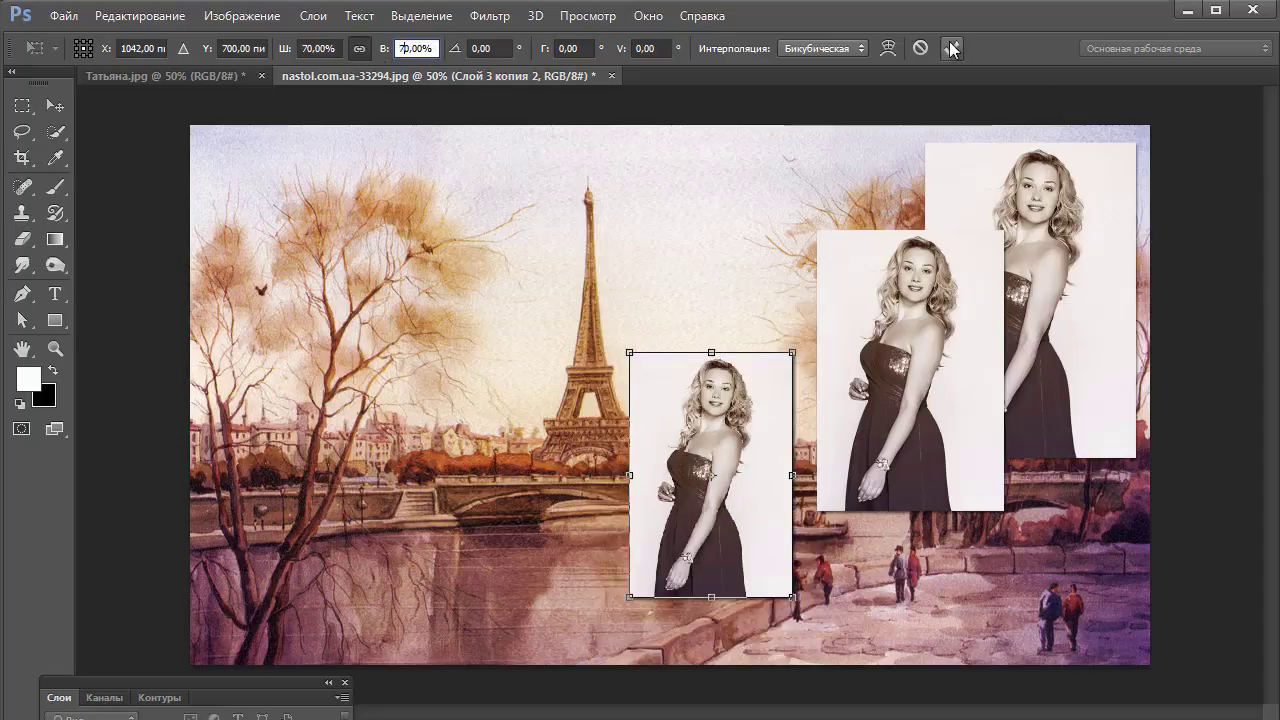
pyautogui.click(951, 48)
# Step: Settle the small front photo at lower left, restore the Layers panel, and nudge the middle photo left
pyautogui.moveTo(776, 486); pyautogui.dragTo(840, 480)
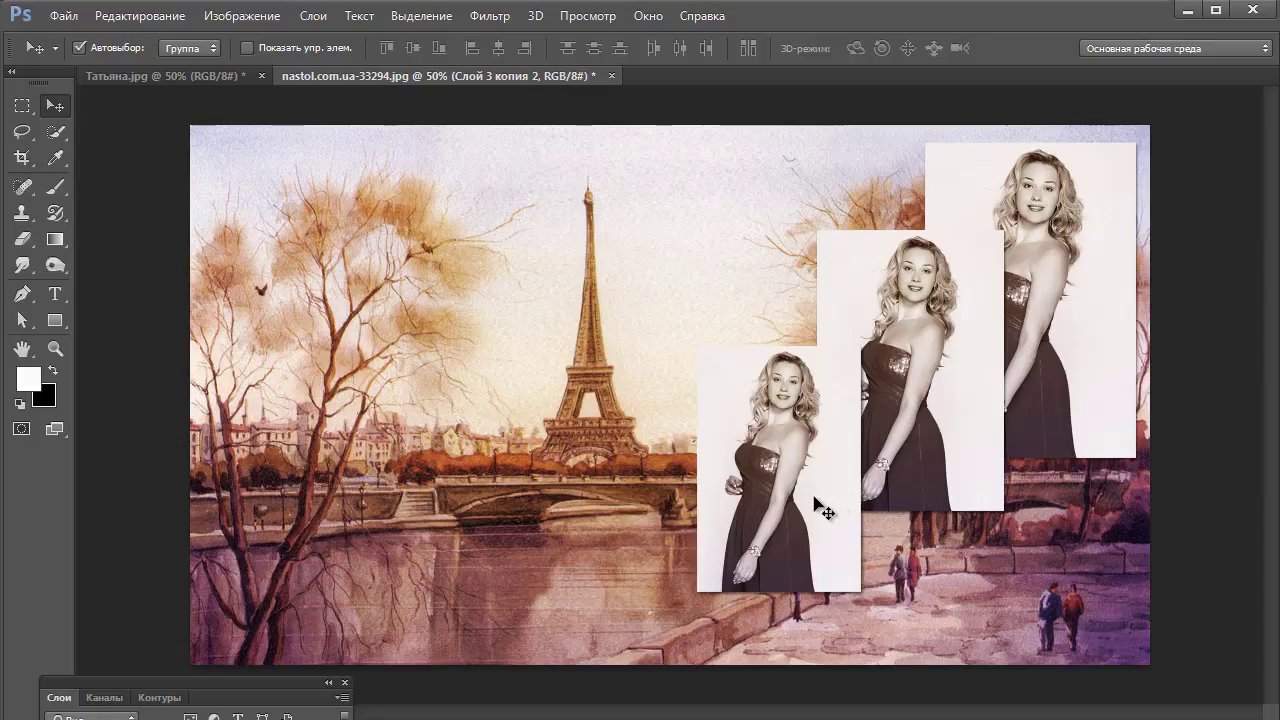
pyautogui.moveTo(812, 495); pyautogui.dragTo(806, 489)
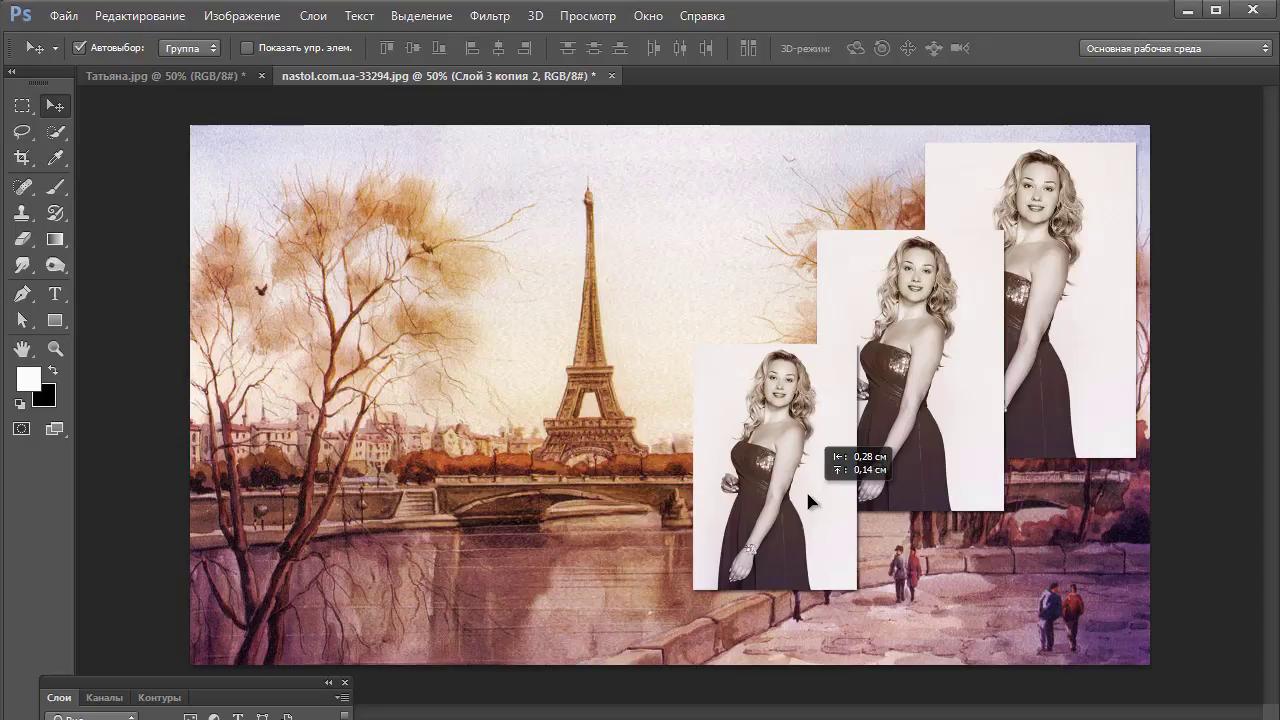
pyautogui.moveTo(806, 489)
pyautogui.mouseDown()
pyautogui.moveTo(772, 513)
pyautogui.moveTo(776, 501)
pyautogui.mouseUp()
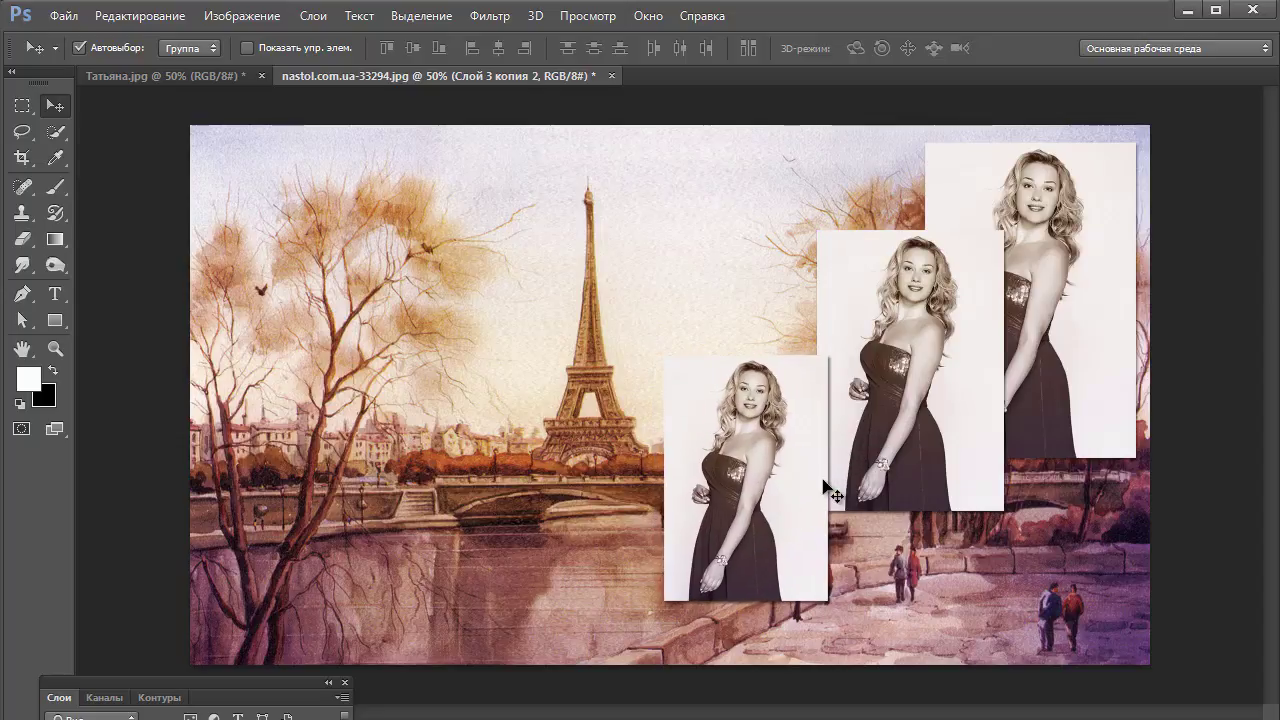
pyautogui.moveTo(242, 687)
pyautogui.mouseDown()
pyautogui.moveTo(304, 477)
pyautogui.moveTo(413, 260)
pyautogui.mouseUp()
pyautogui.moveTo(910, 362); pyautogui.dragTo(899, 358)
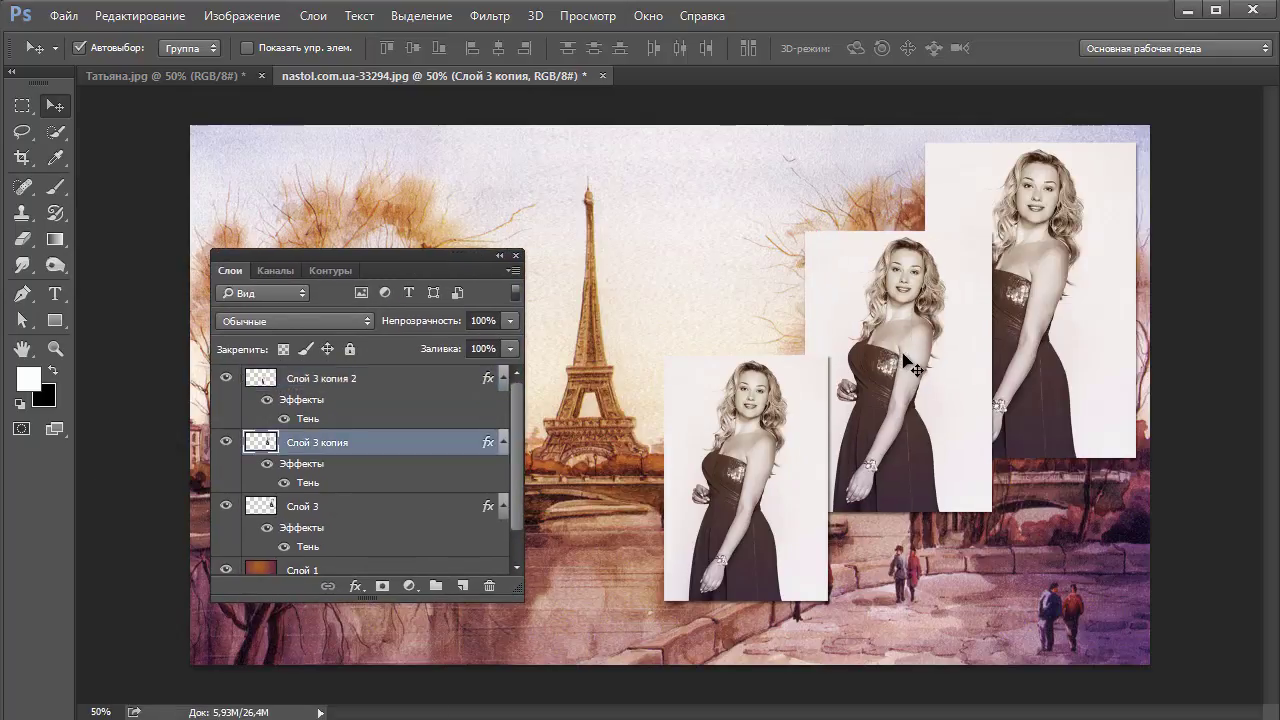
# Step: Lower the opacity of the currently selected portrait copy's layer
pyautogui.click(482, 320)
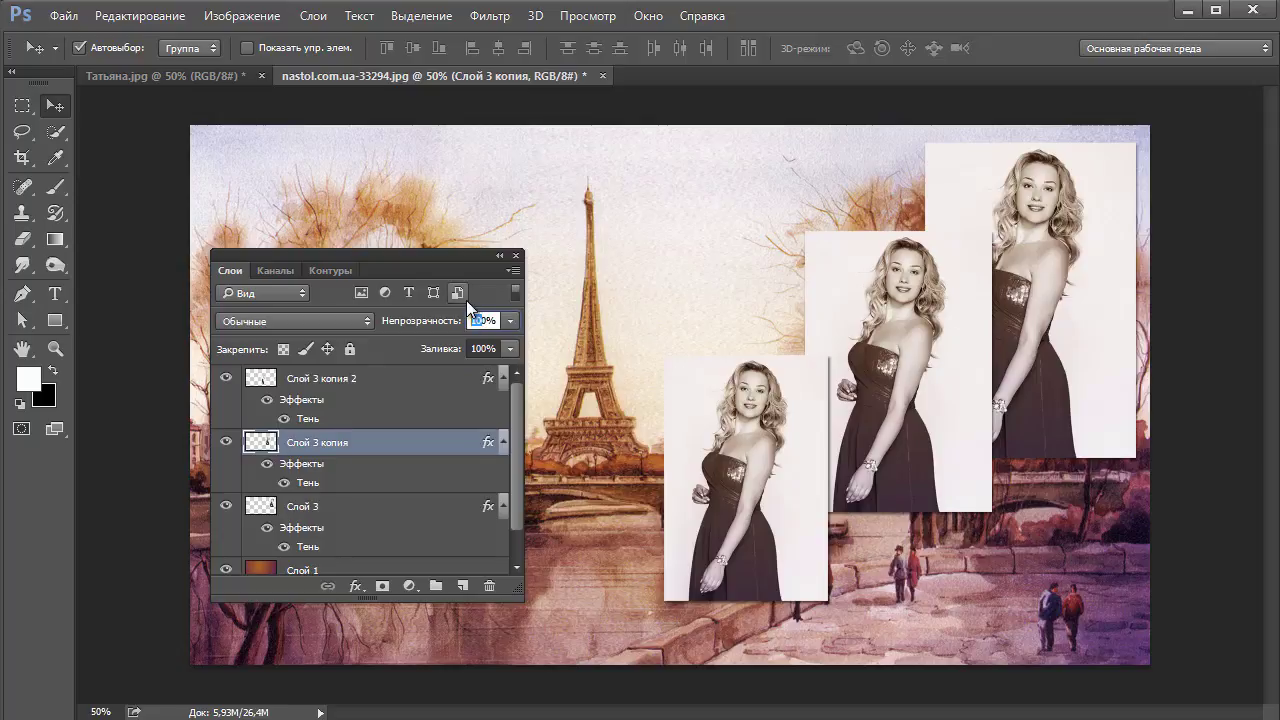
pyautogui.write('60')
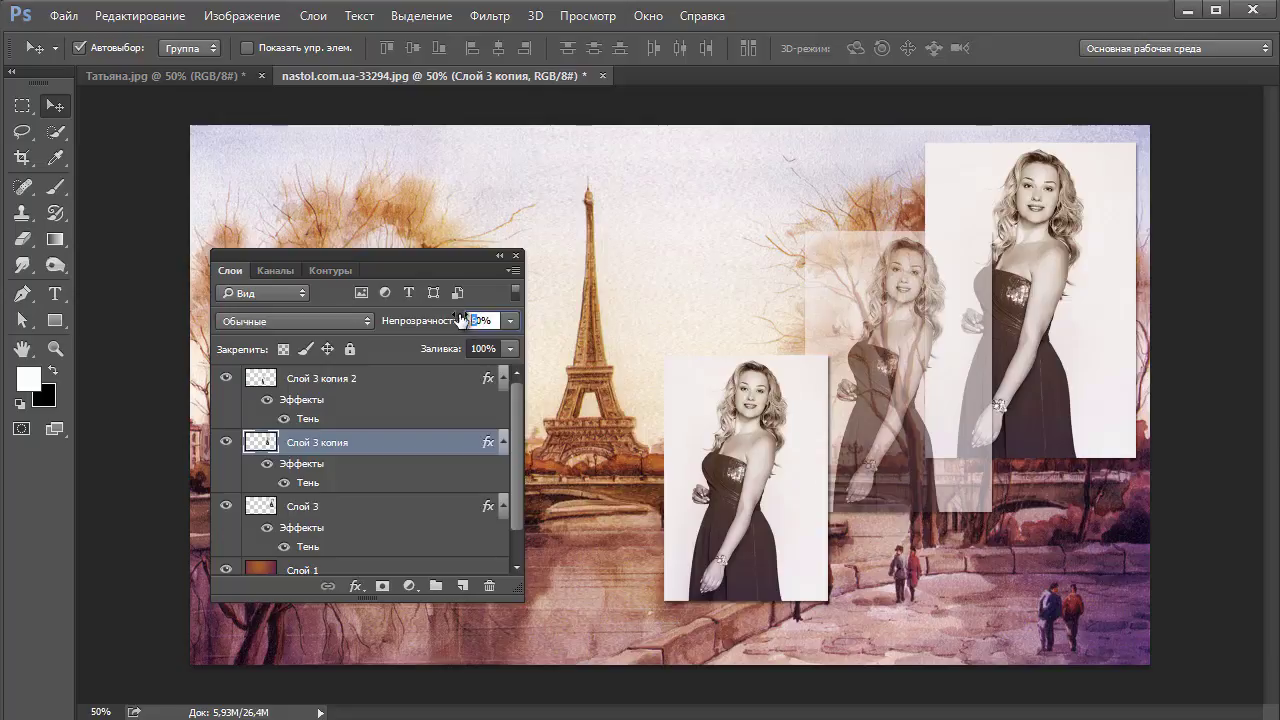
pyautogui.write('80')
pyautogui.moveTo(476, 314); pyautogui.dragTo(469, 320)
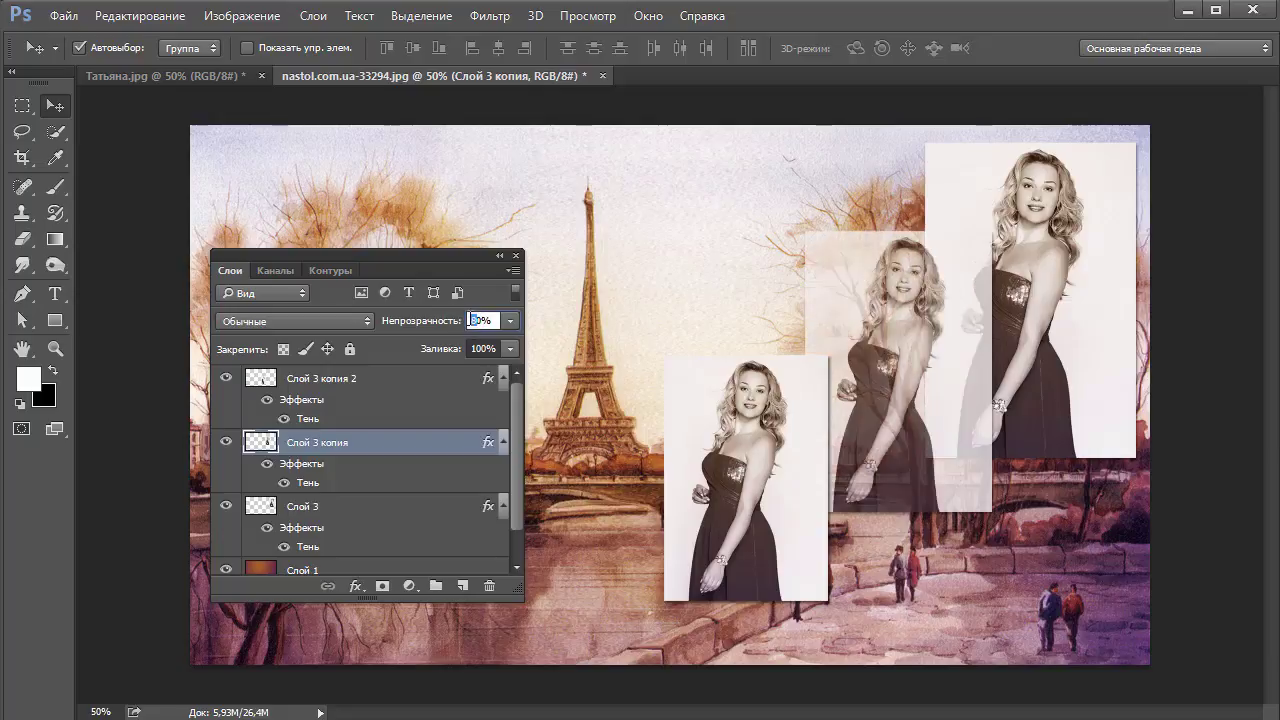
pyautogui.write('7')
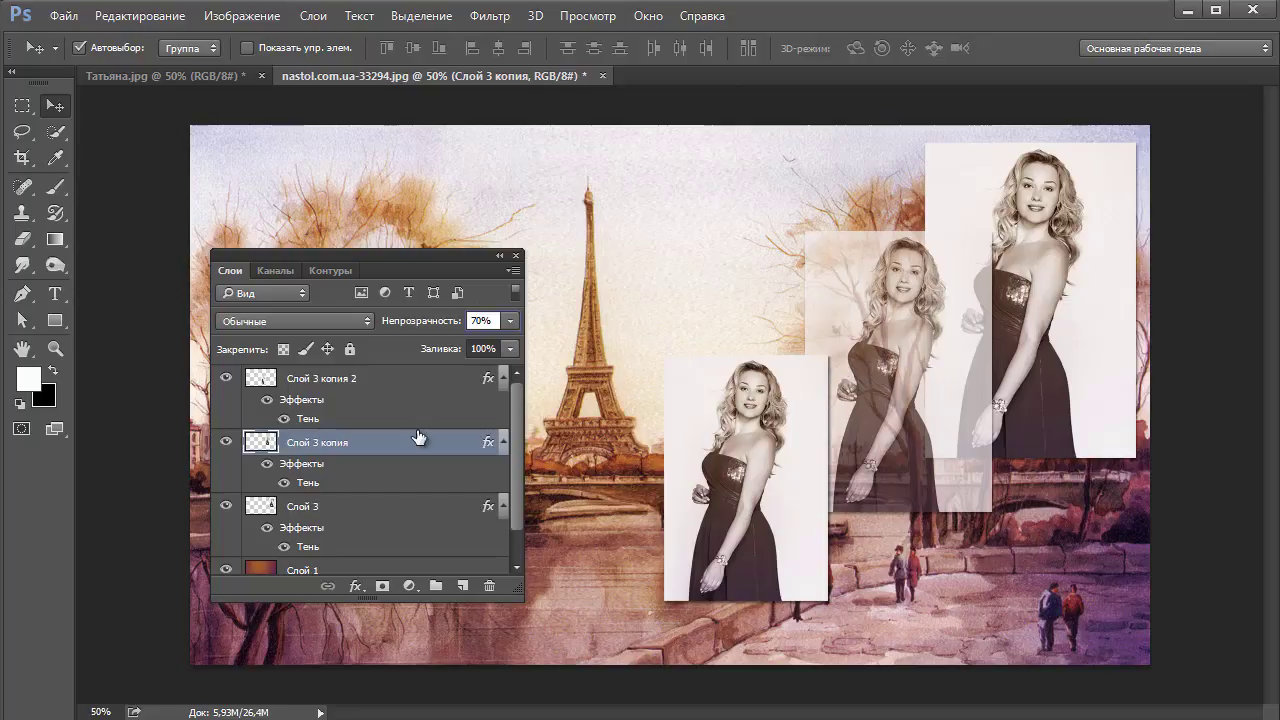
# Step: Select the front portrait layer and flick the front and right-hand copies' visibility to identify them
pyautogui.click(350, 393)
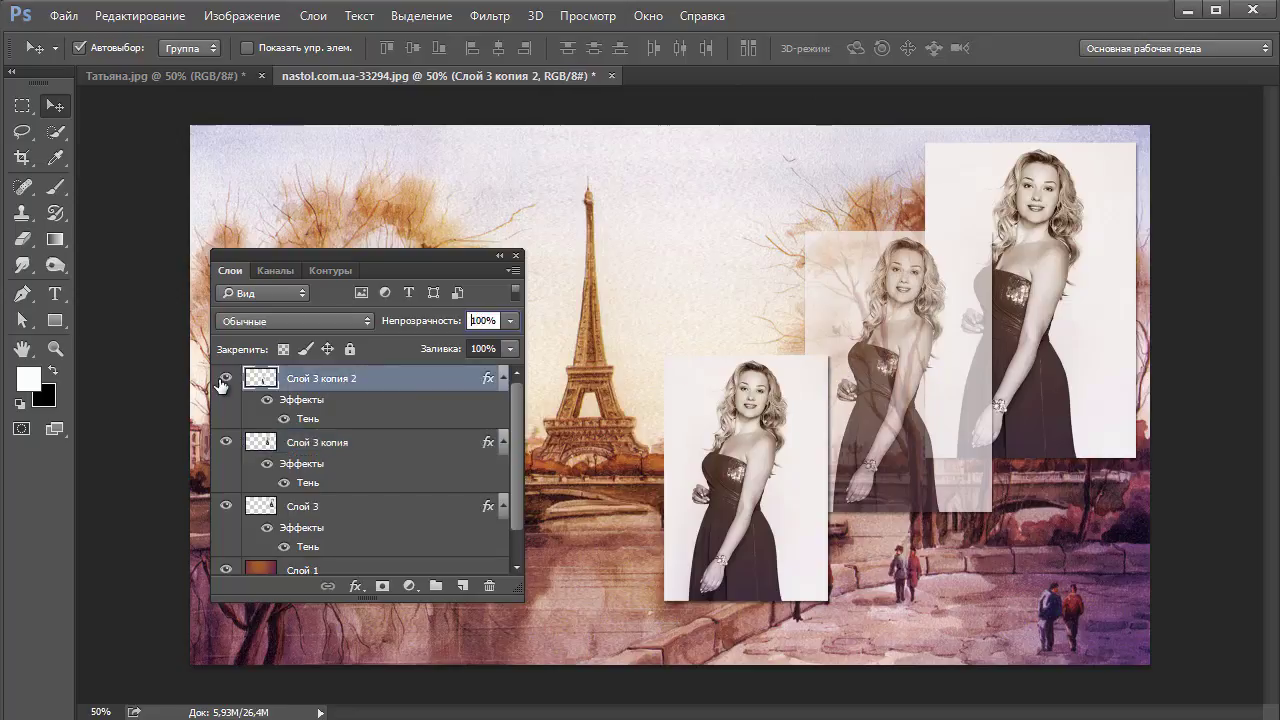
pyautogui.click(225, 378)
pyautogui.click(225, 380)
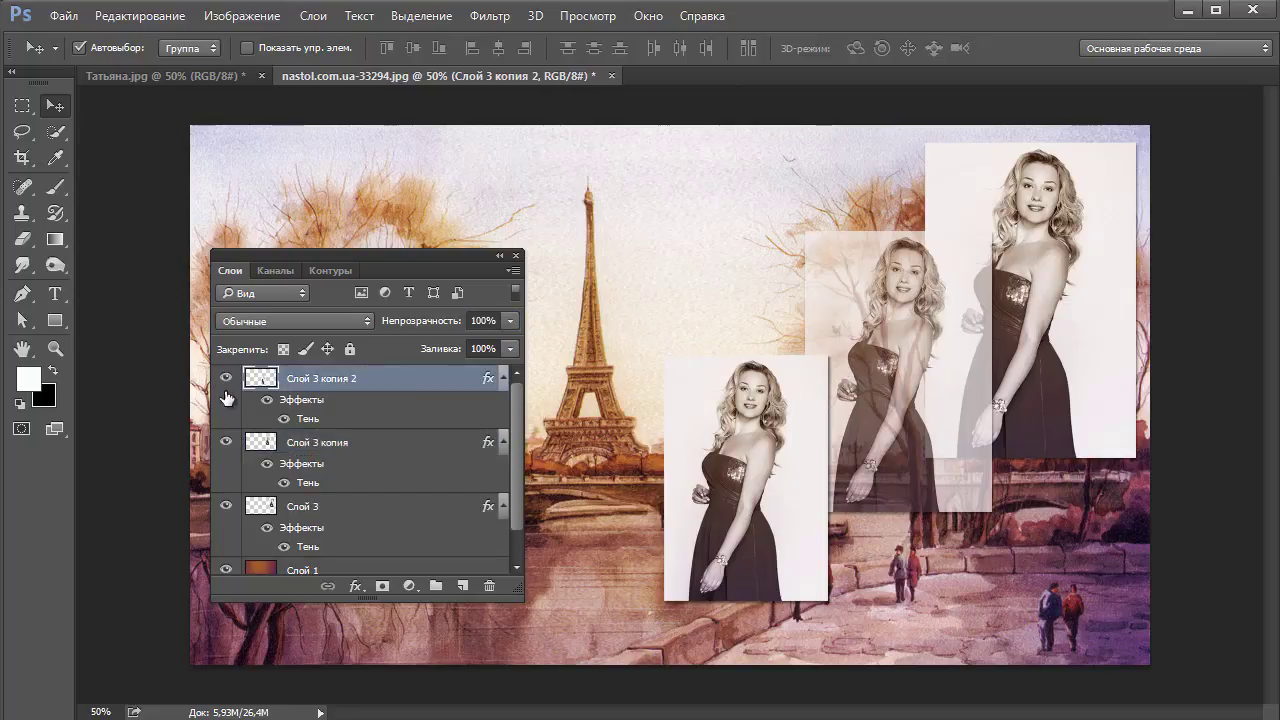
pyautogui.click(229, 508)
pyautogui.click(228, 508)
# Step: Set the right-hand portrait layer's opacity to 50%
pyautogui.click(412, 524)
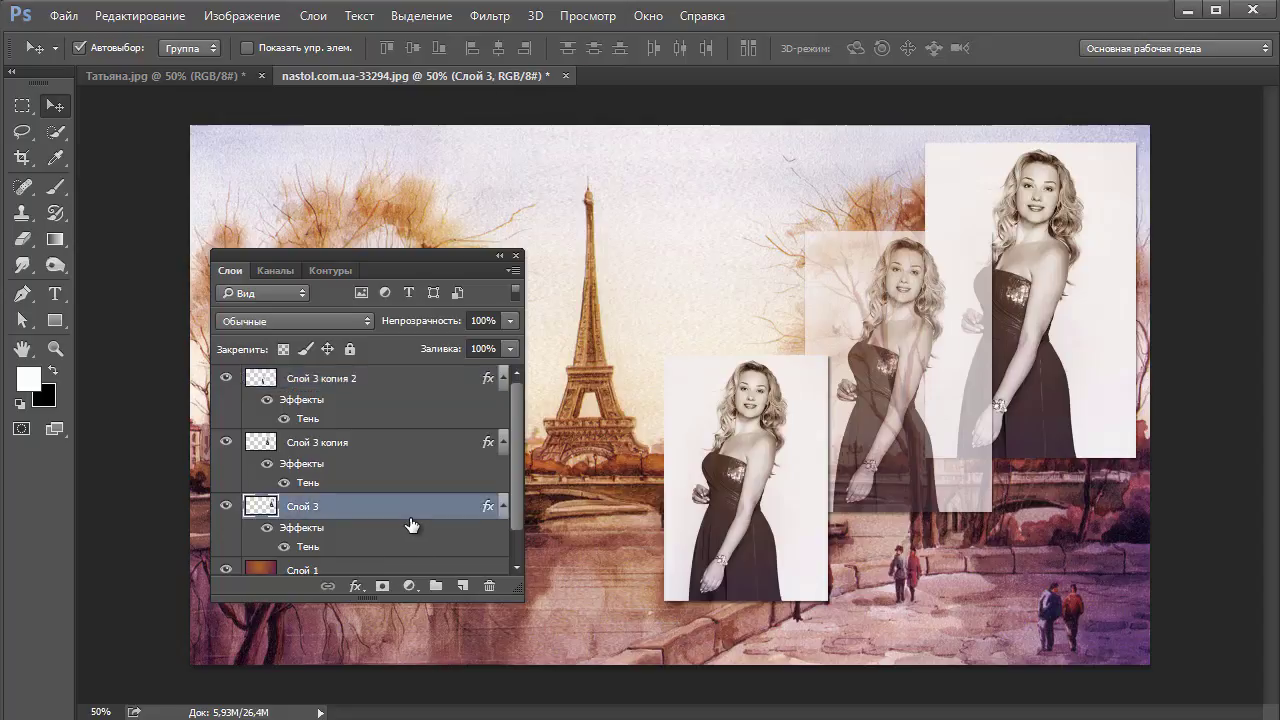
pyautogui.click(484, 320)
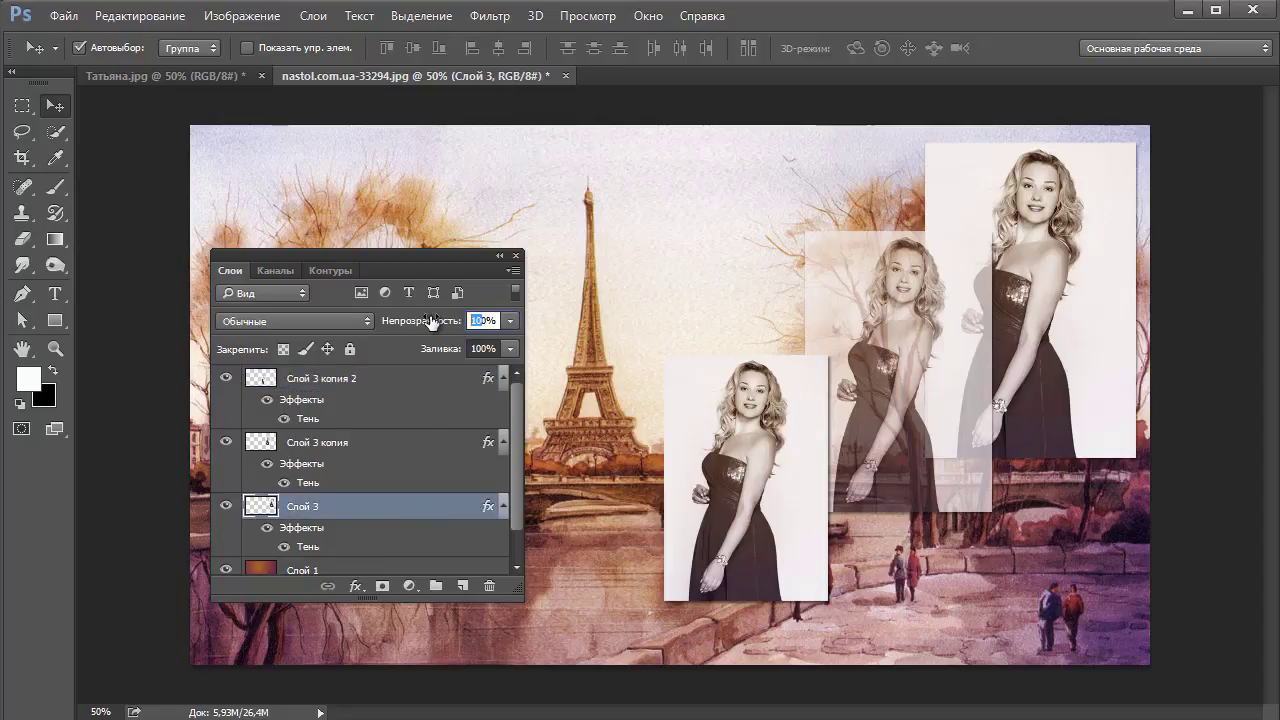
pyautogui.write('50')
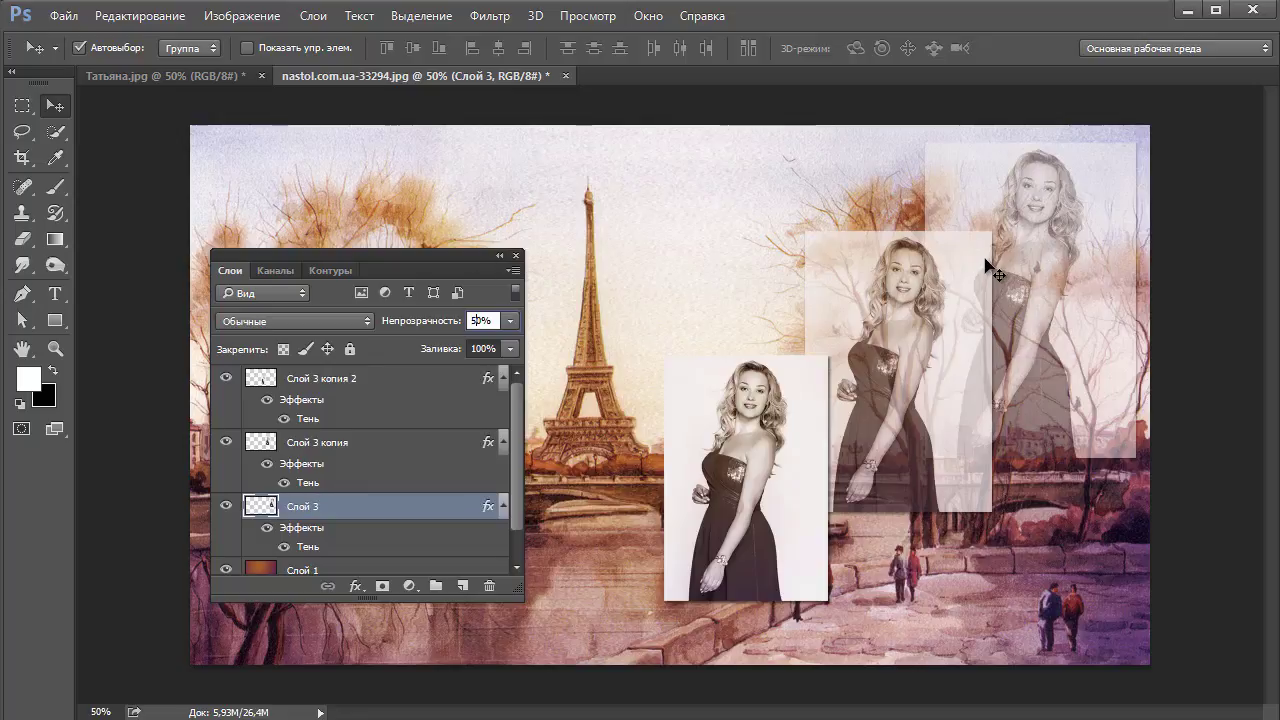
pyautogui.moveTo(433, 255)
pyautogui.mouseDown()
pyautogui.moveTo(658, 401)
pyautogui.moveTo(723, 460)
pyautogui.moveTo(305, 177)
pyautogui.moveTo(341, 165)
pyautogui.moveTo(325, 133)
pyautogui.mouseUp()
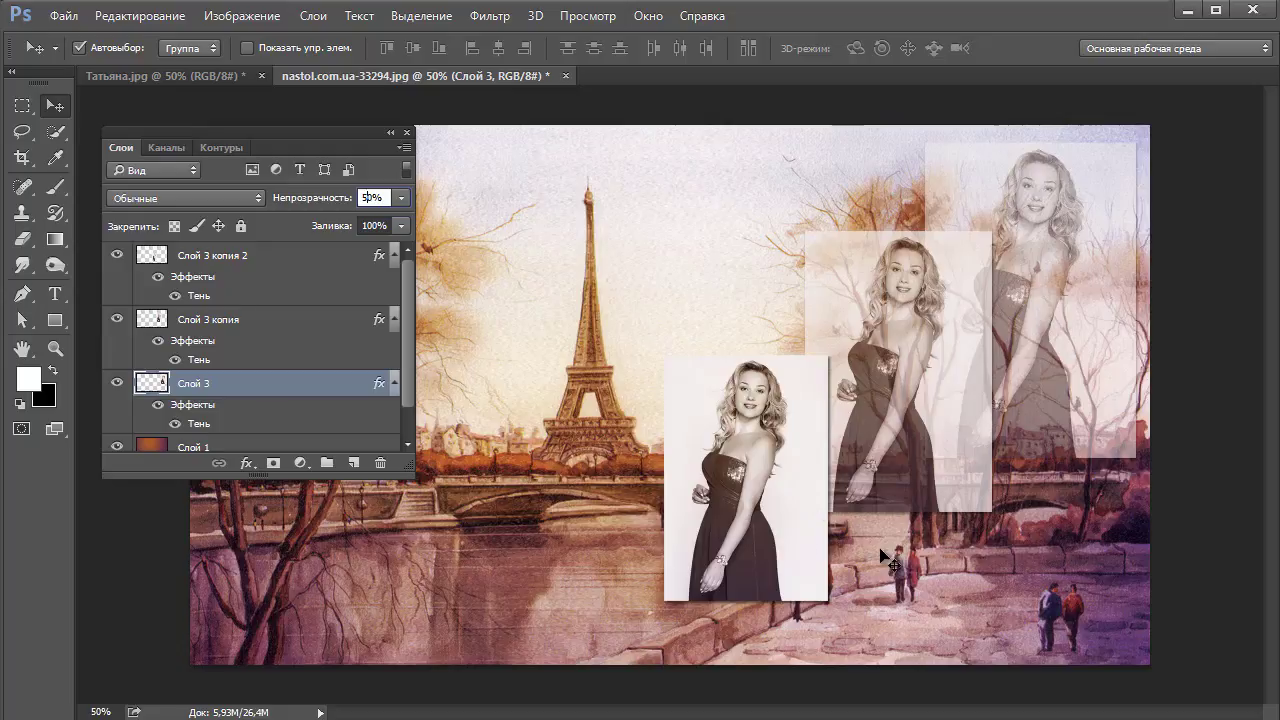
# Step: Nudge the front portrait down and tilt it about 9.6° counterclockwise
pyautogui.click(792, 532)
pyautogui.moveTo(776, 519); pyautogui.dragTo(774, 535)
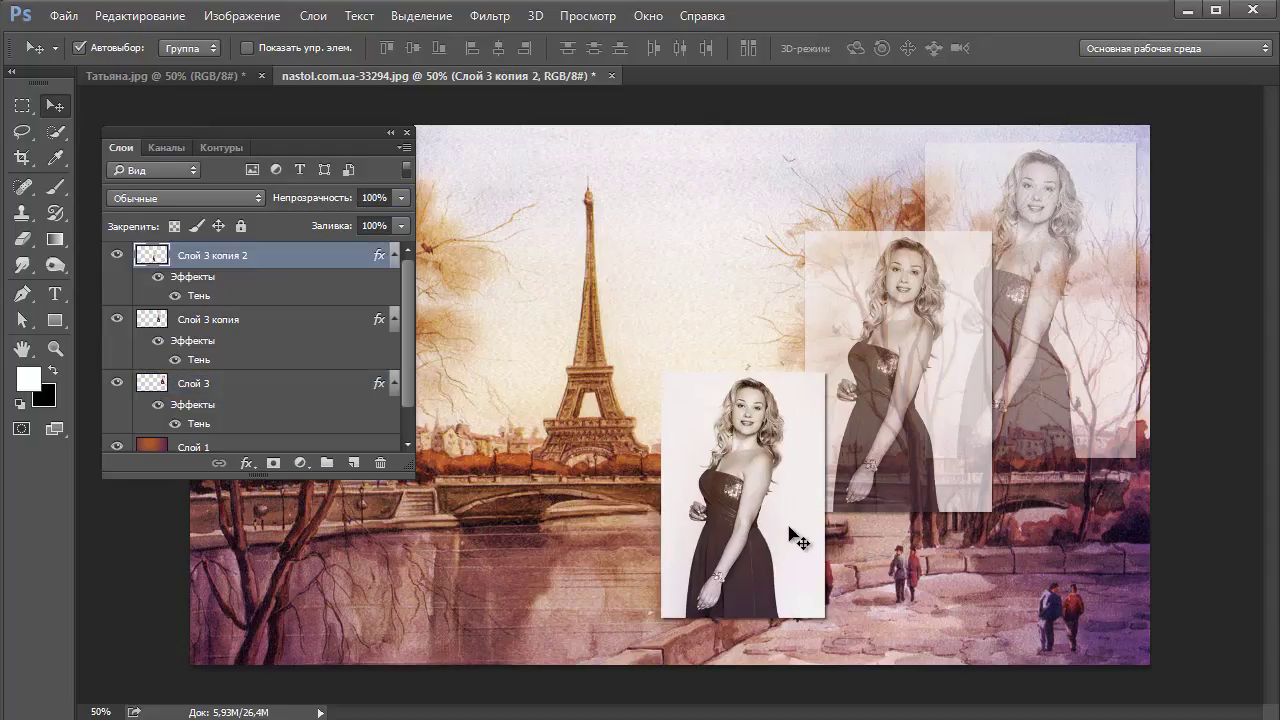
pyautogui.hotkey('ctrl', 't')
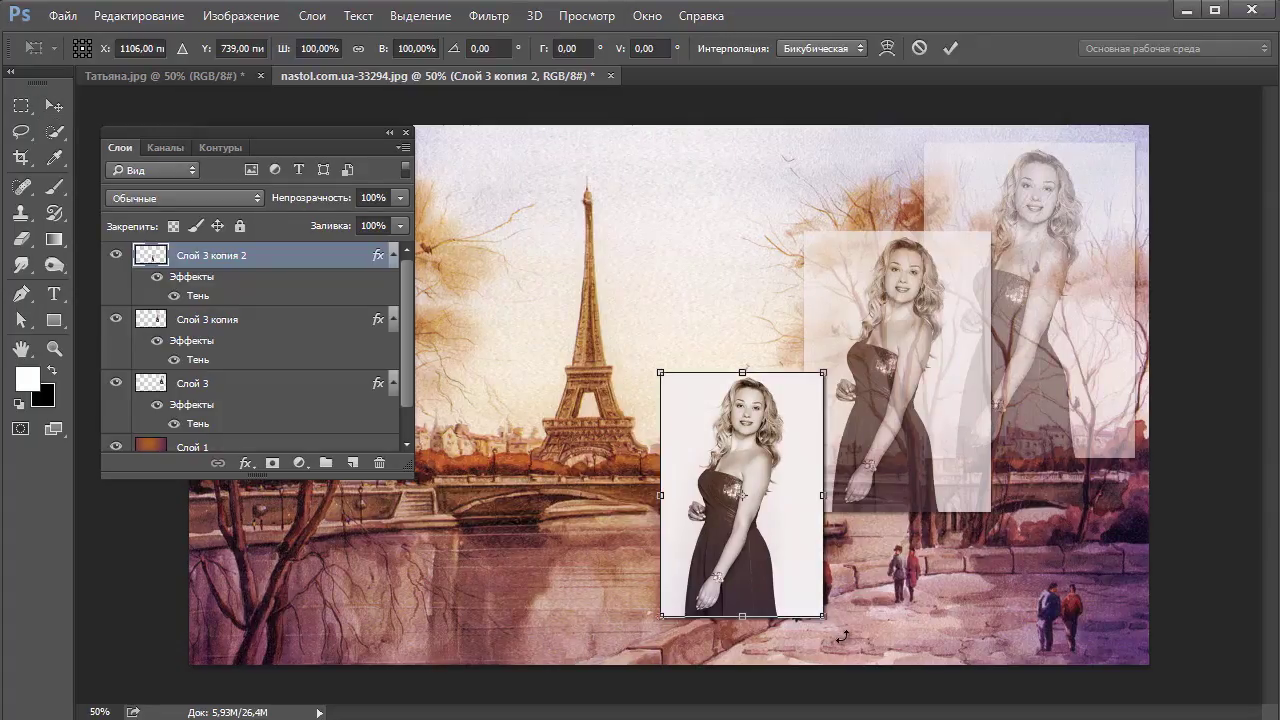
pyautogui.moveTo(842, 636); pyautogui.dragTo(877, 636)
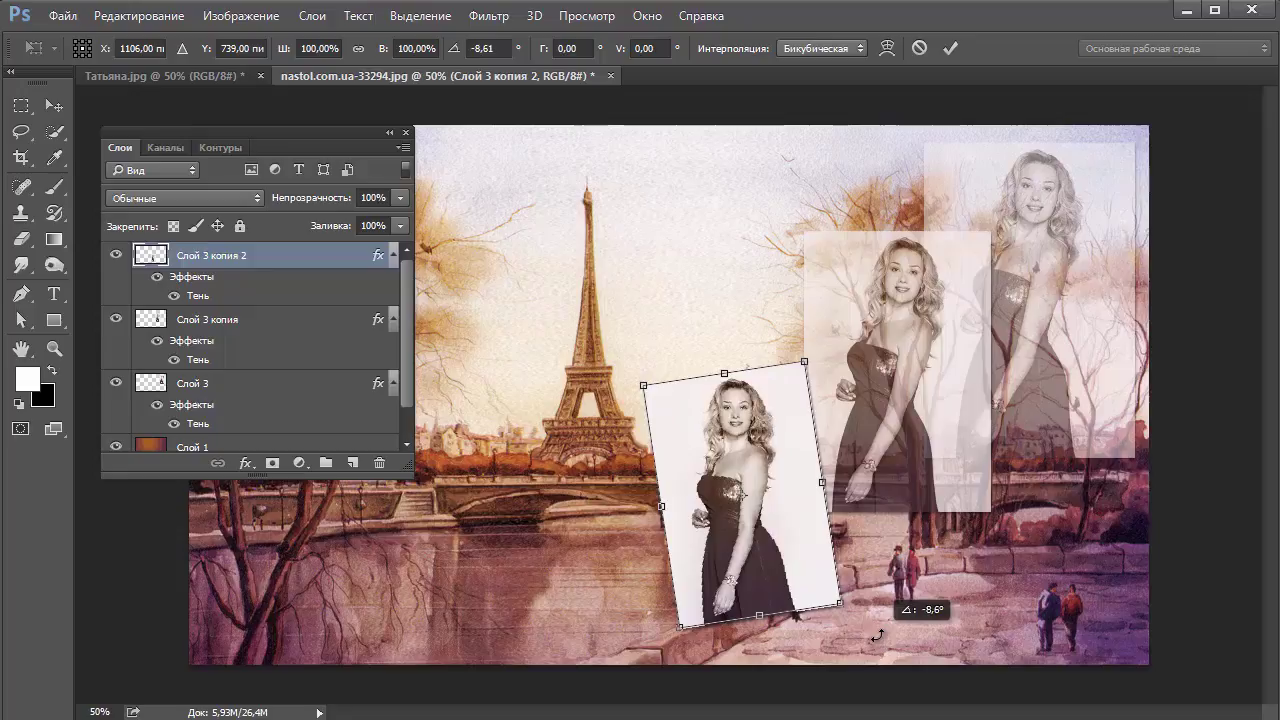
pyautogui.click(951, 47)
# Step: Shift the middle portrait left and tilt it slightly counterclockwise
pyautogui.moveTo(946, 422); pyautogui.dragTo(926, 420)
pyautogui.hotkey('ctrl', 't')
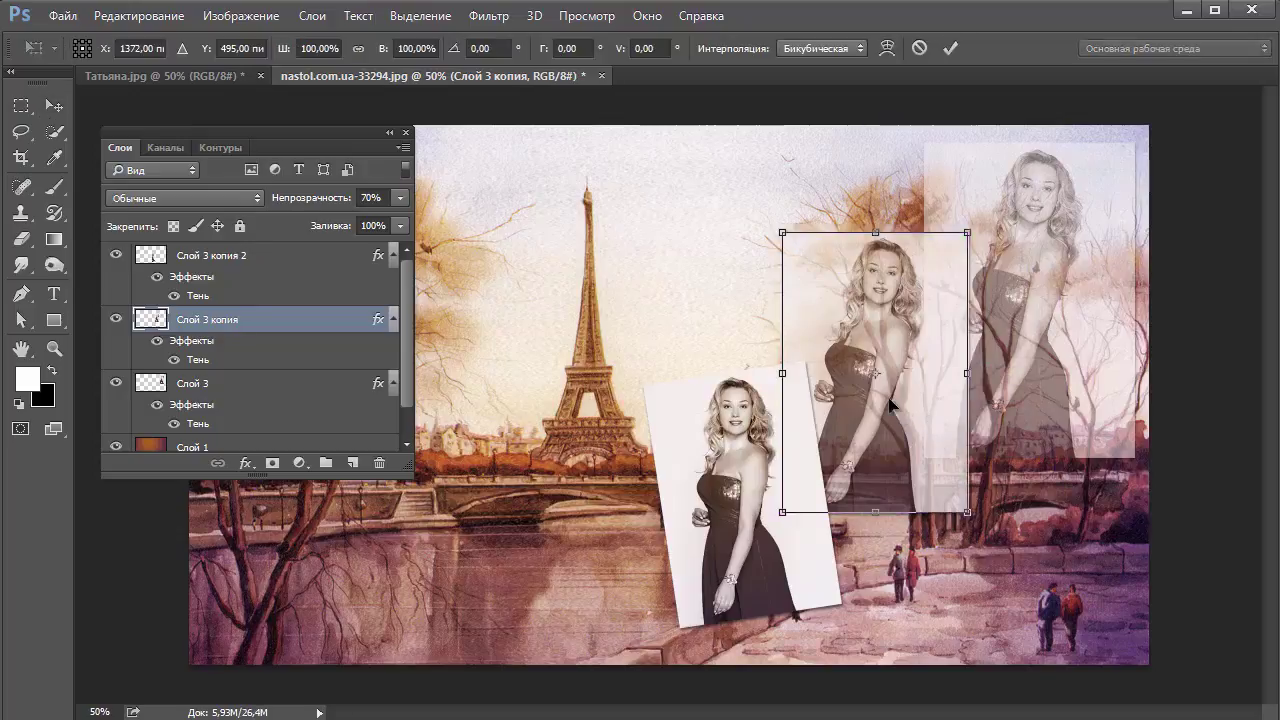
pyautogui.moveTo(987, 574); pyautogui.dragTo(998, 573)
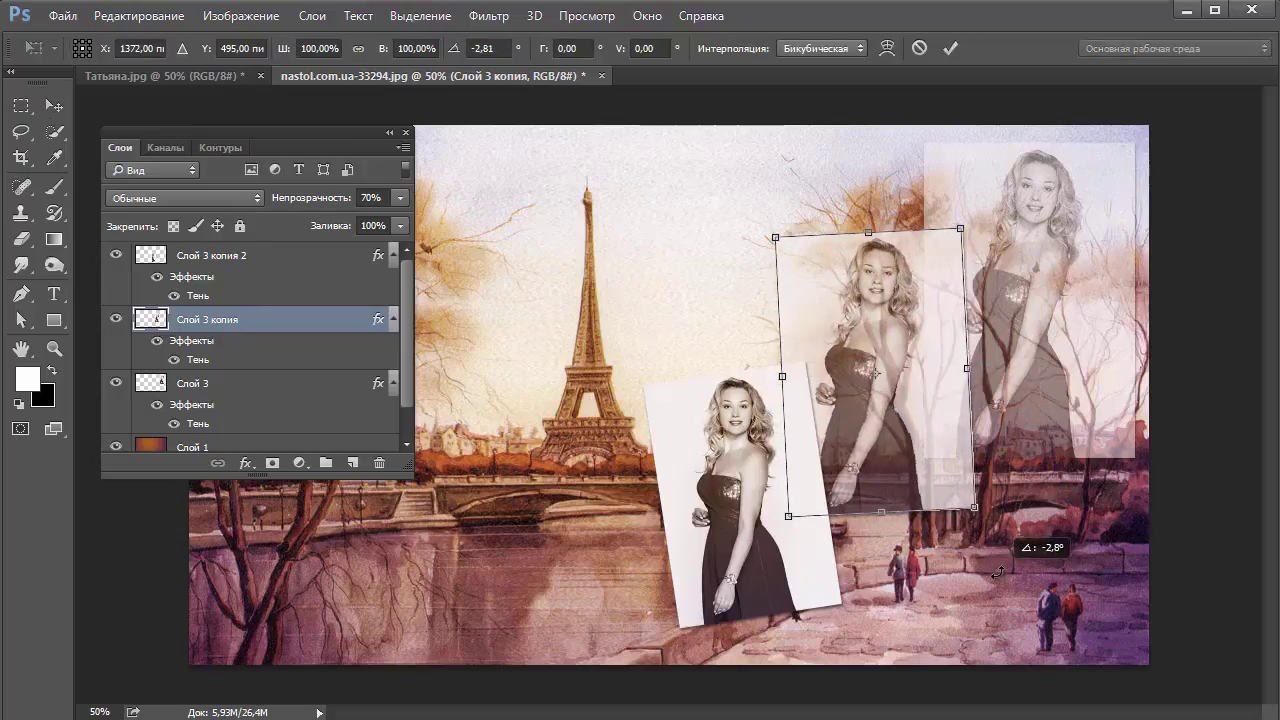
pyautogui.click(958, 47)
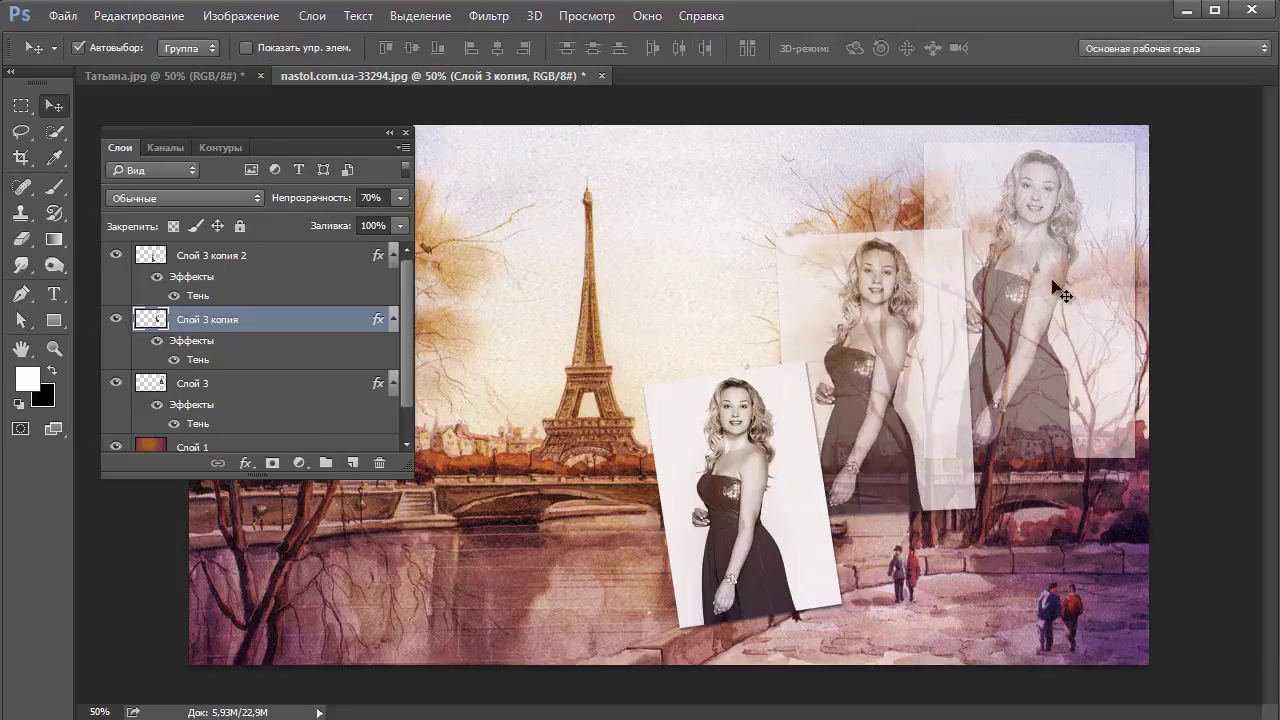
# Step: Tilt the right-hand portrait about 5.75° clockwise and shift it into place
pyautogui.click(1060, 285)
pyautogui.hotkey('ctrl', 't')
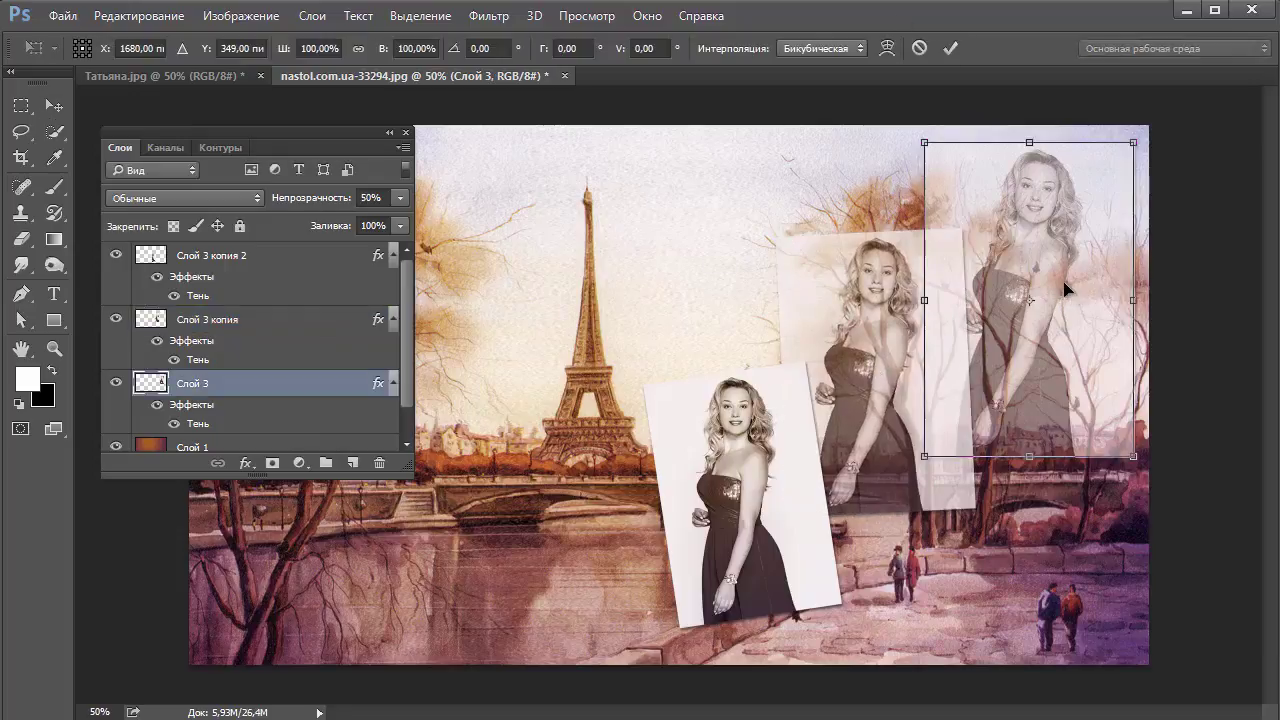
pyautogui.moveTo(1095, 495); pyautogui.dragTo(1100, 484)
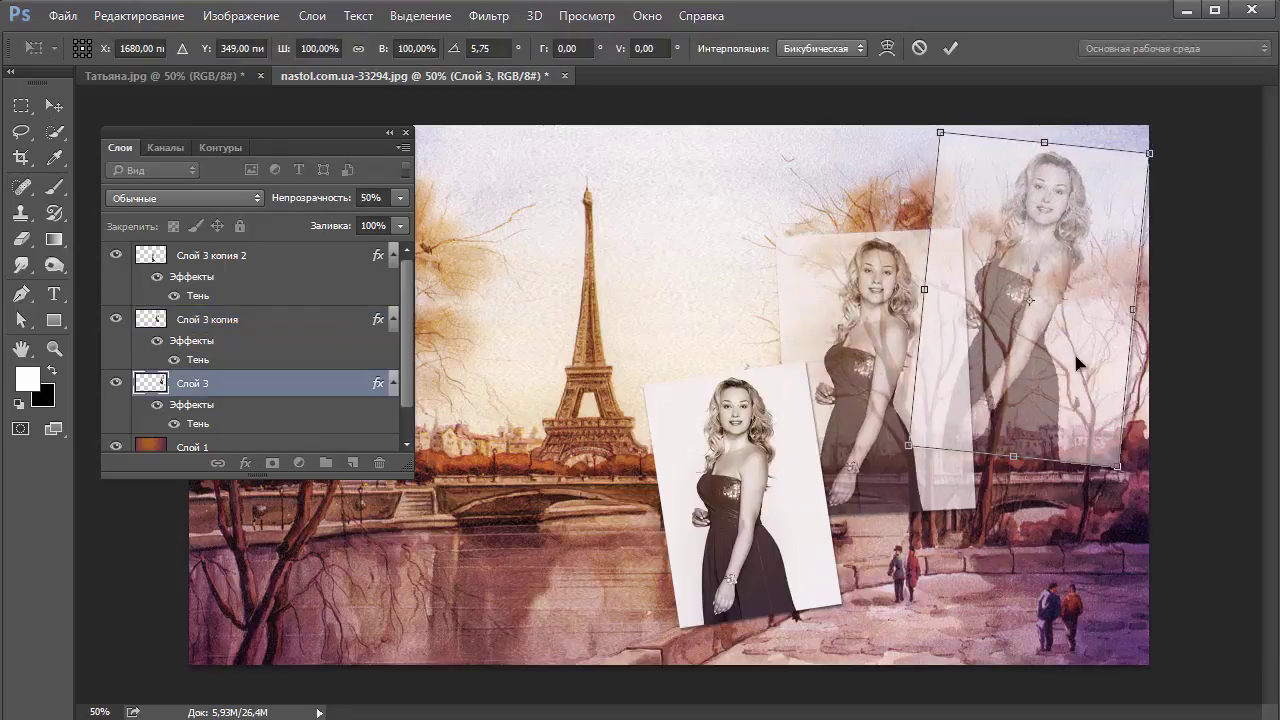
pyautogui.moveTo(1073, 351); pyautogui.dragTo(1078, 300)
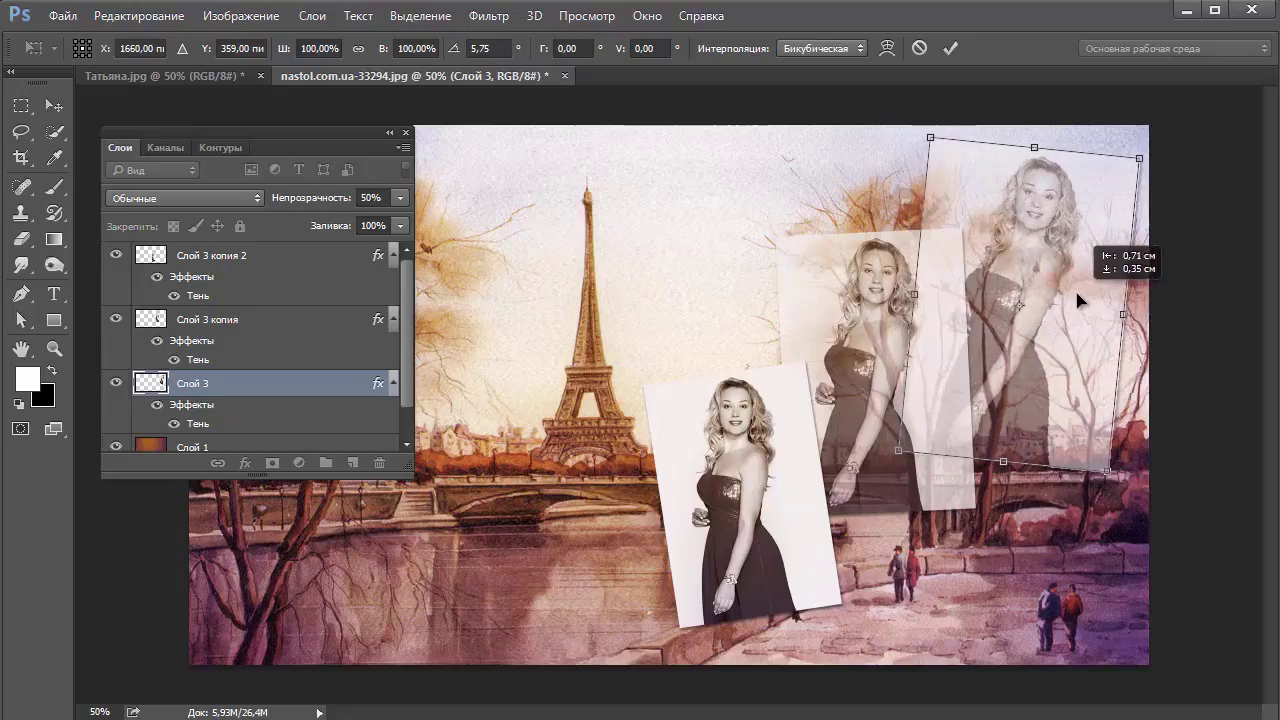
pyautogui.click(951, 49)
# Step: Fine-tune the middle and front portrait positions into a fanned arrangement
pyautogui.moveTo(926, 346); pyautogui.dragTo(921, 341)
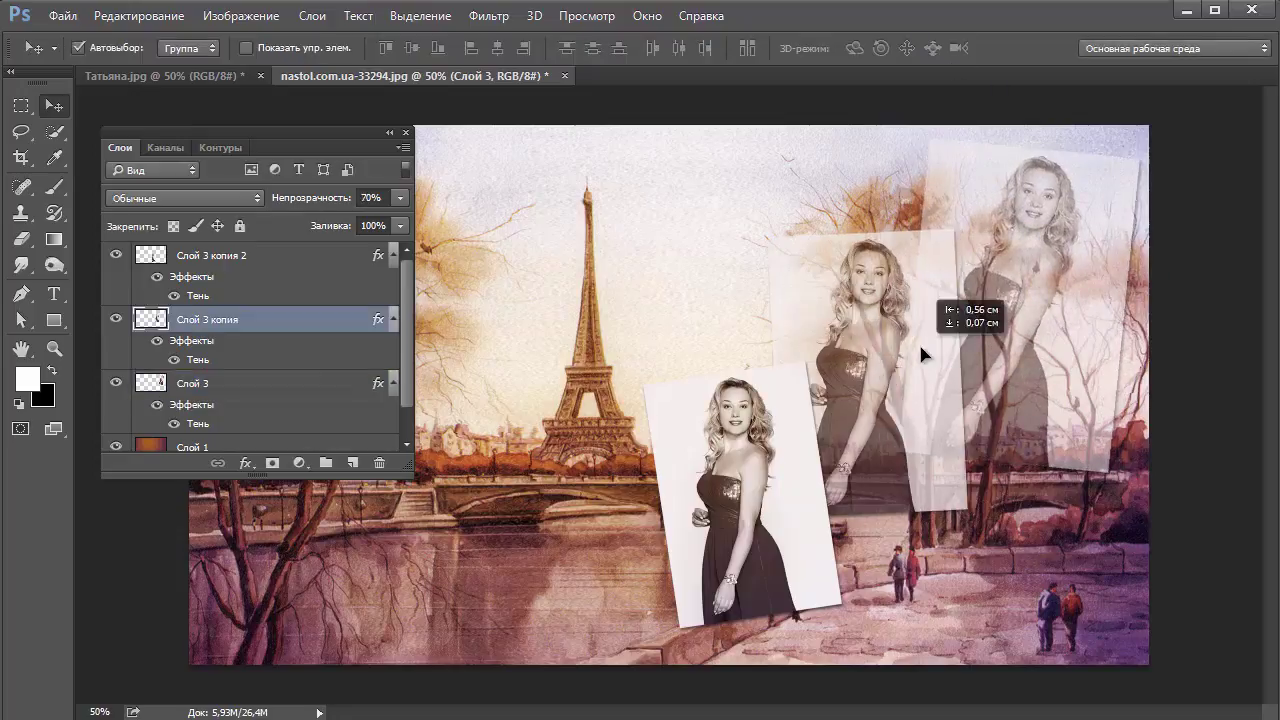
pyautogui.moveTo(798, 513); pyautogui.dragTo(777, 538)
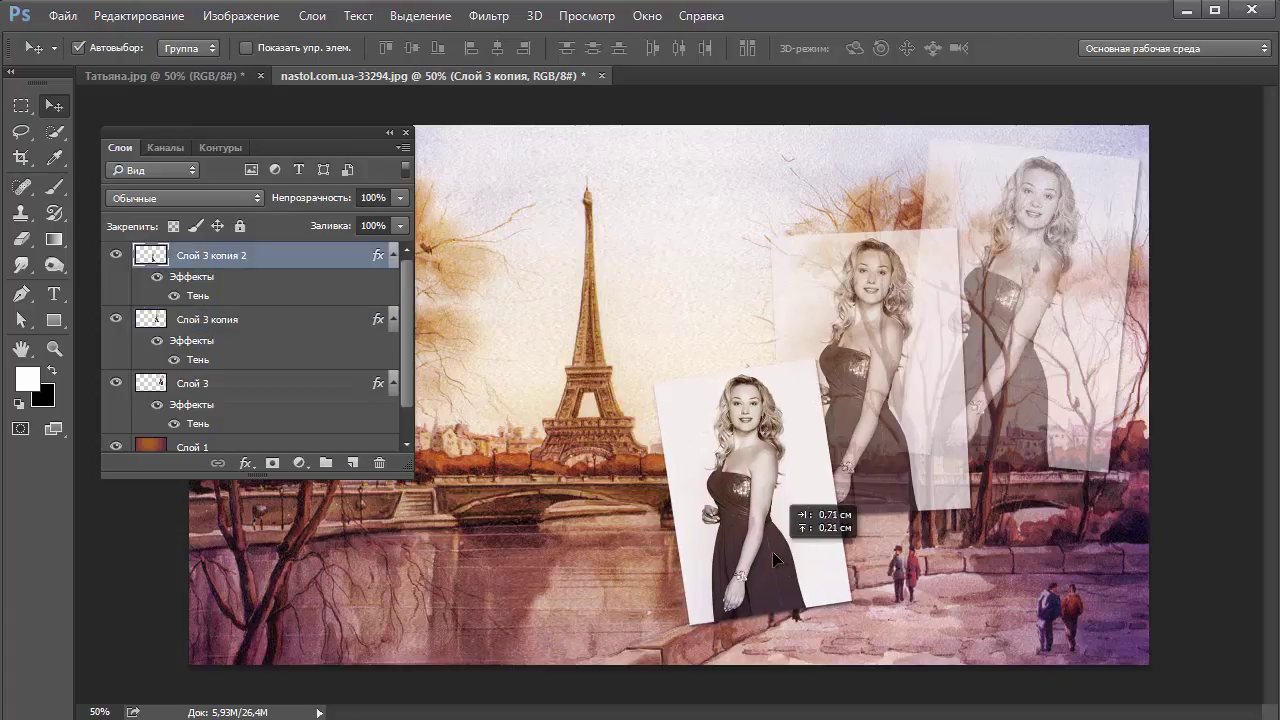
pyautogui.moveTo(934, 417); pyautogui.dragTo(936, 404)
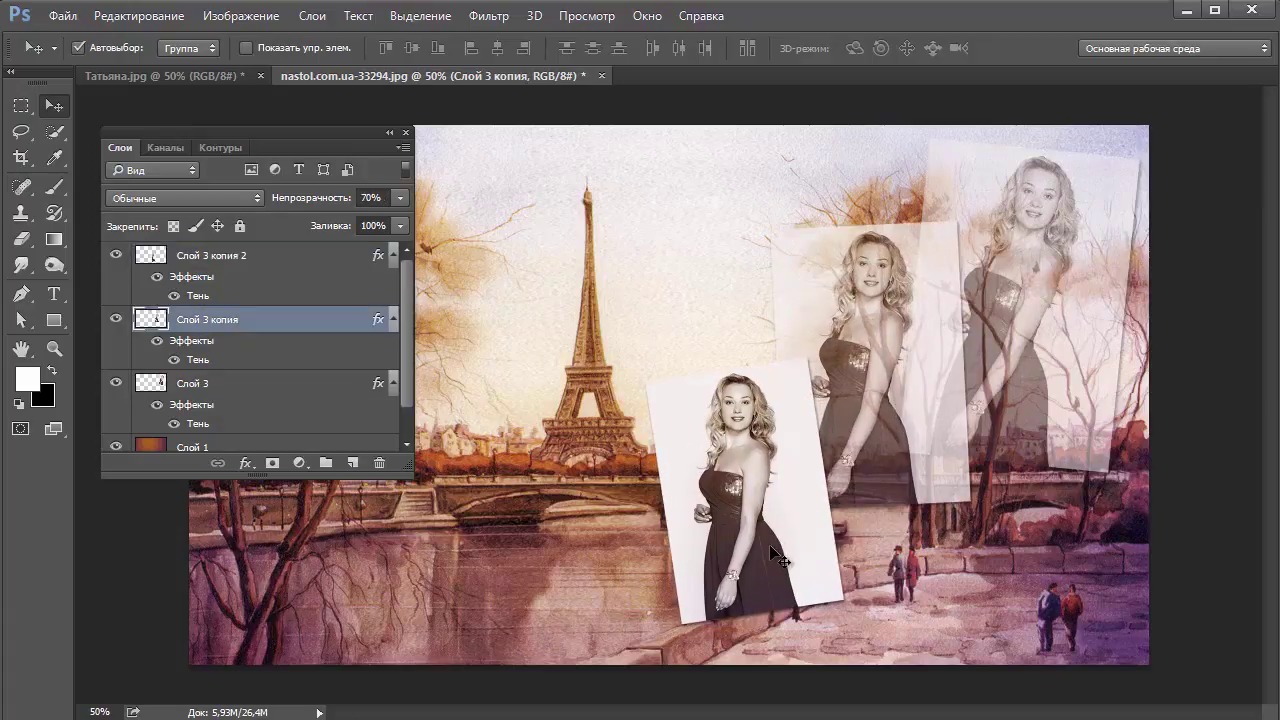
pyautogui.moveTo(769, 544); pyautogui.dragTo(786, 557)
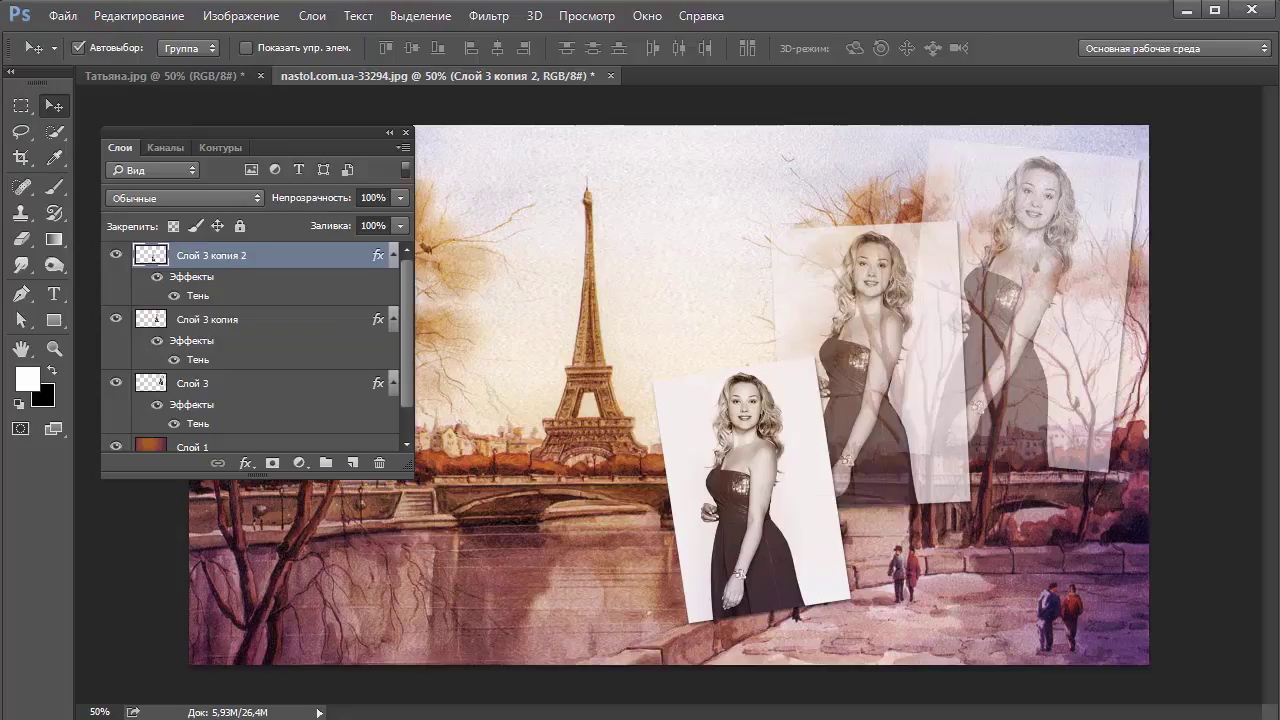
pyautogui.moveTo(363, 128)
pyautogui.mouseDown()
pyautogui.moveTo(286, 112)
pyautogui.moveTo(1092, 178)
pyautogui.moveTo(1199, 98)
pyautogui.mouseUp()
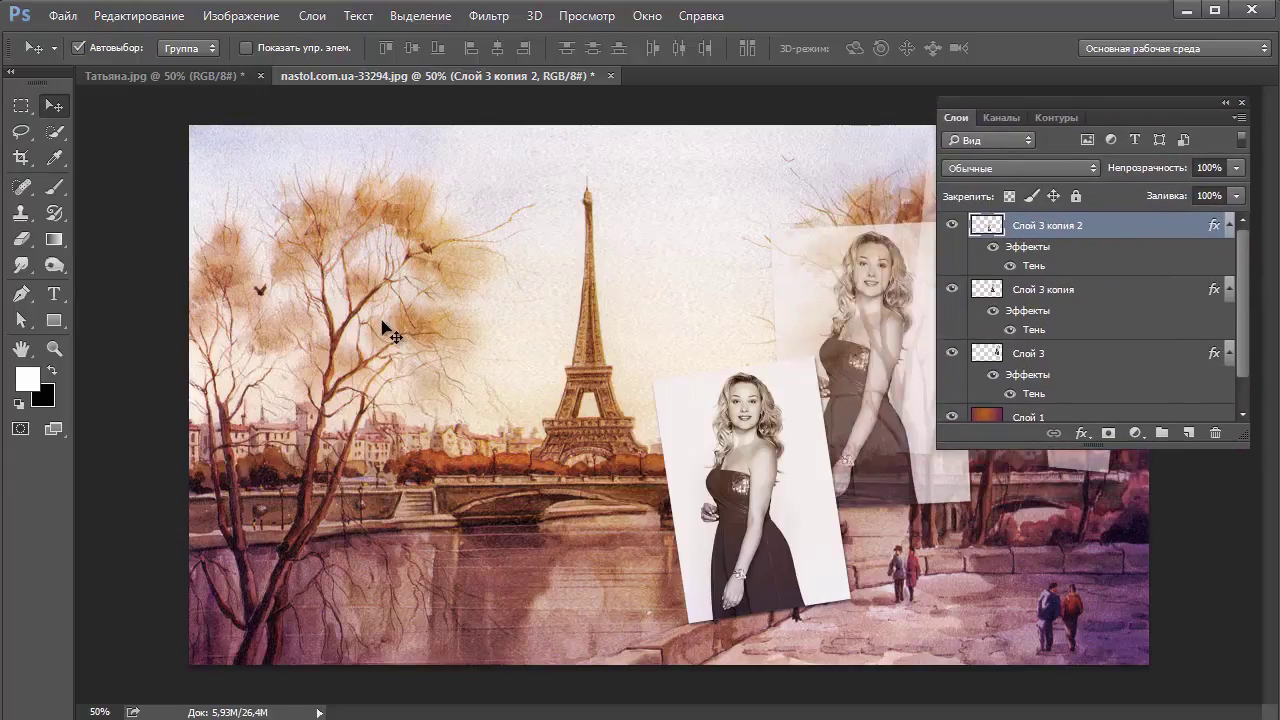
# Step: Confirm the foreground colour is white and switch to the Type tool
pyautogui.click(21, 383)
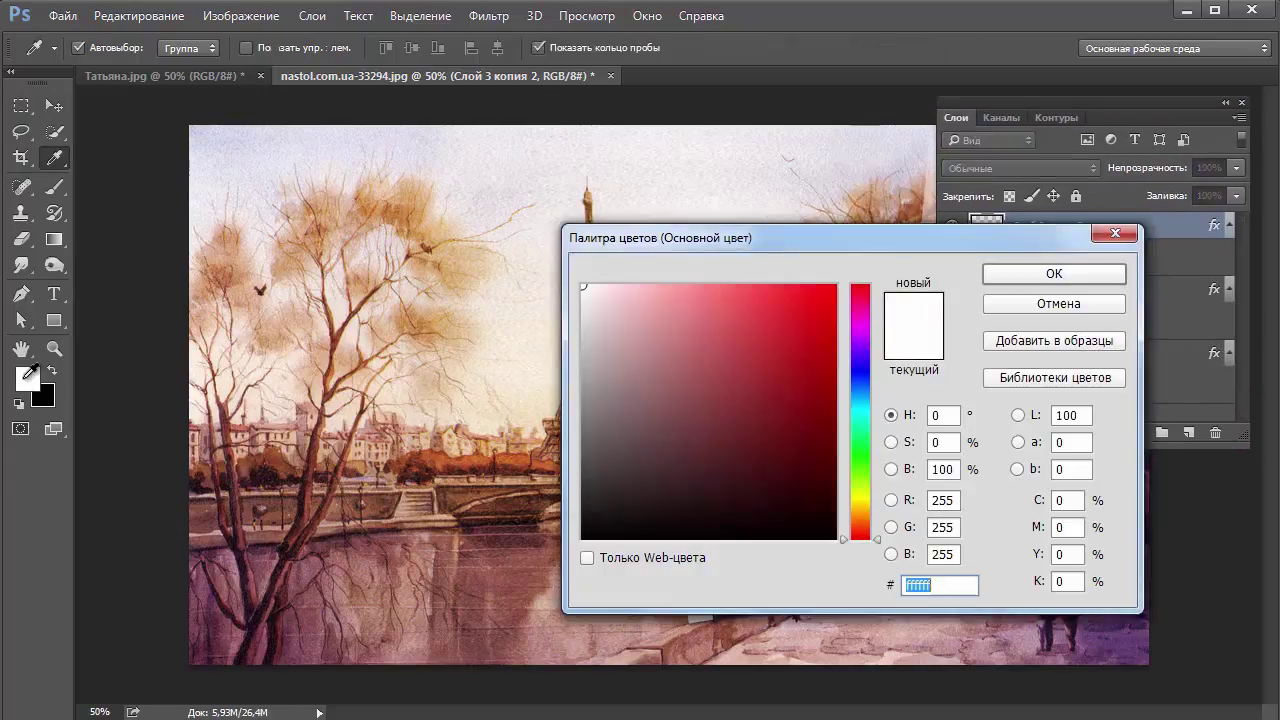
pyautogui.click(1036, 272)
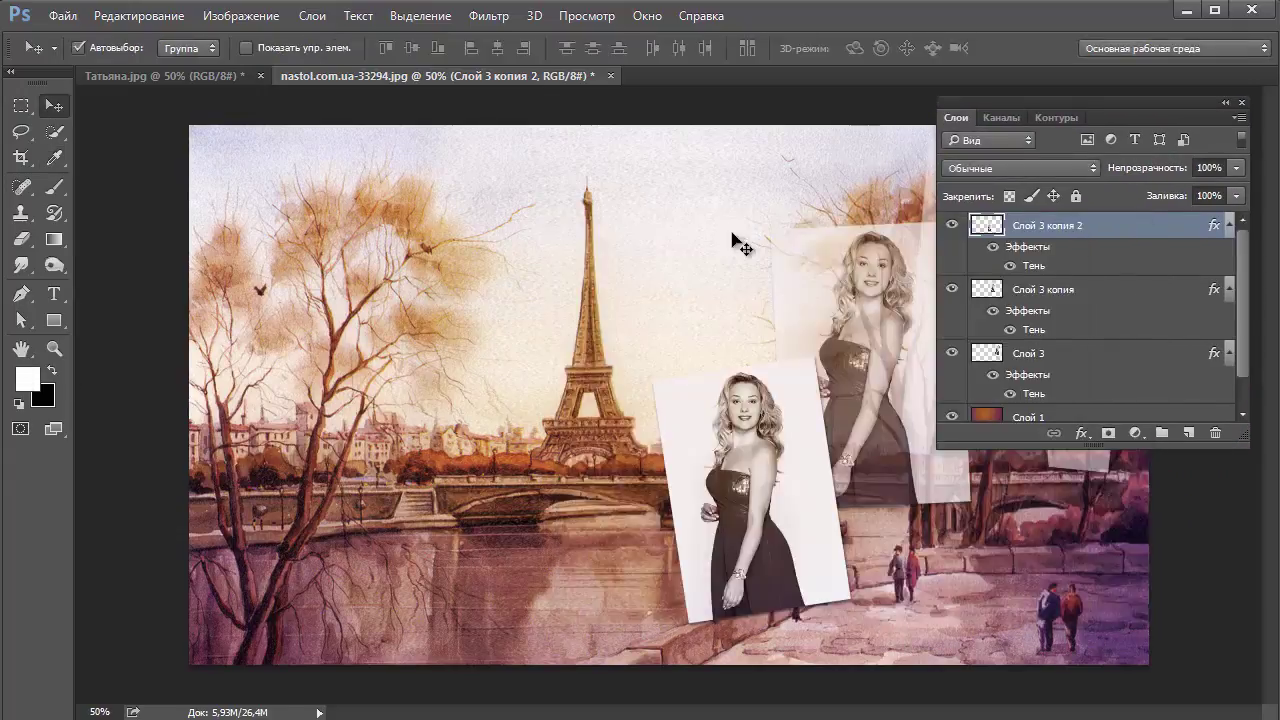
pyautogui.click(55, 300)
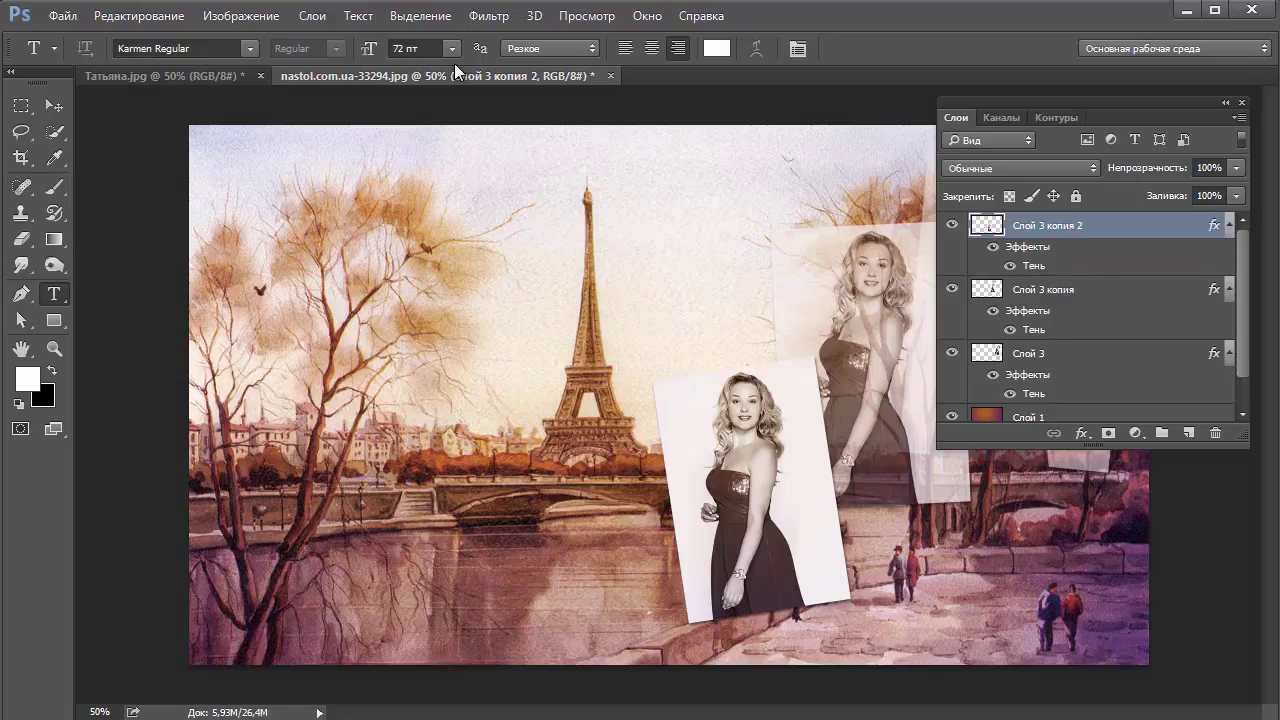
# Step: Type the caption 'Я в Париже...' near the bottom, position it and commit
pyautogui.click(318, 614)
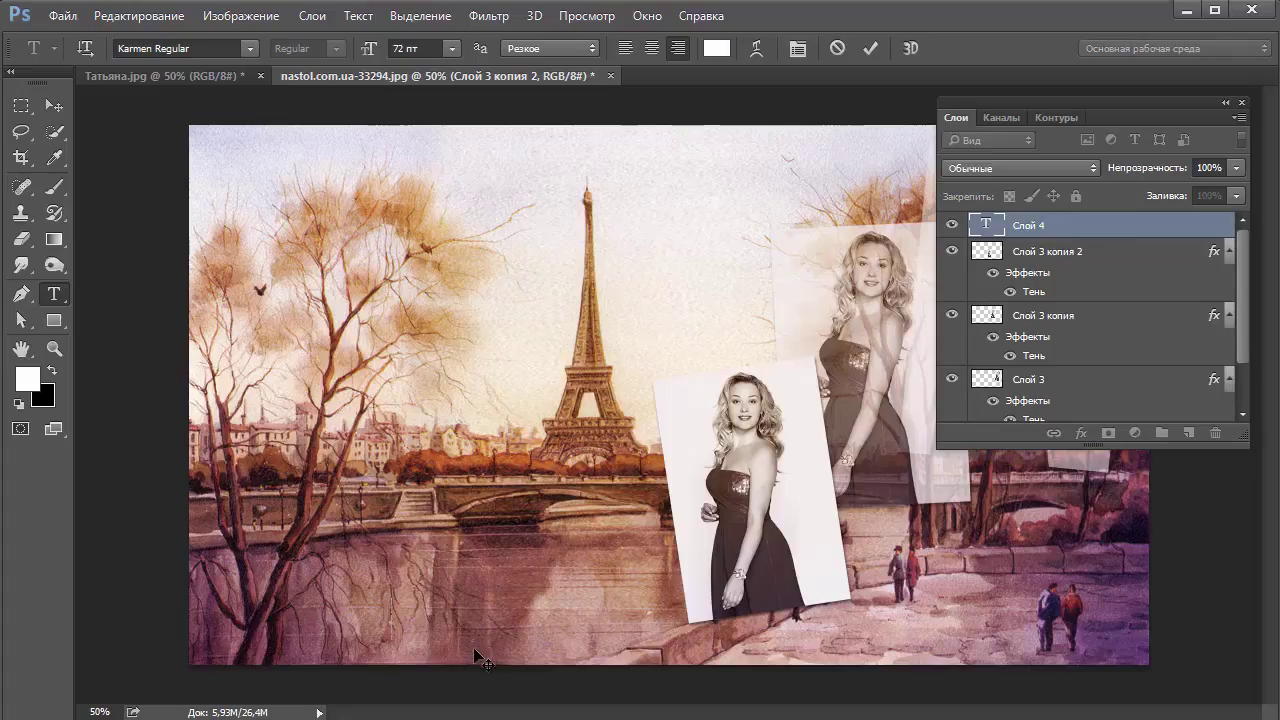
pyautogui.write('Я')
pyautogui.write(' в Пари')
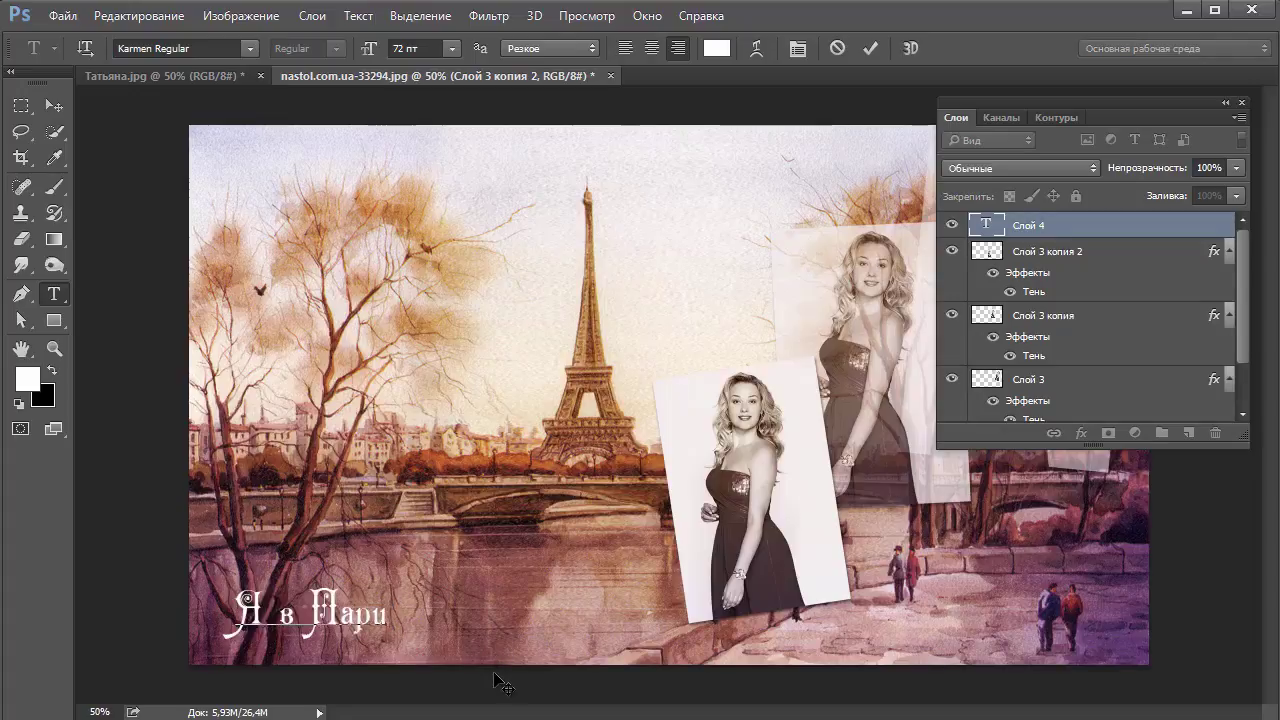
pyautogui.write('же')
pyautogui.write('..')
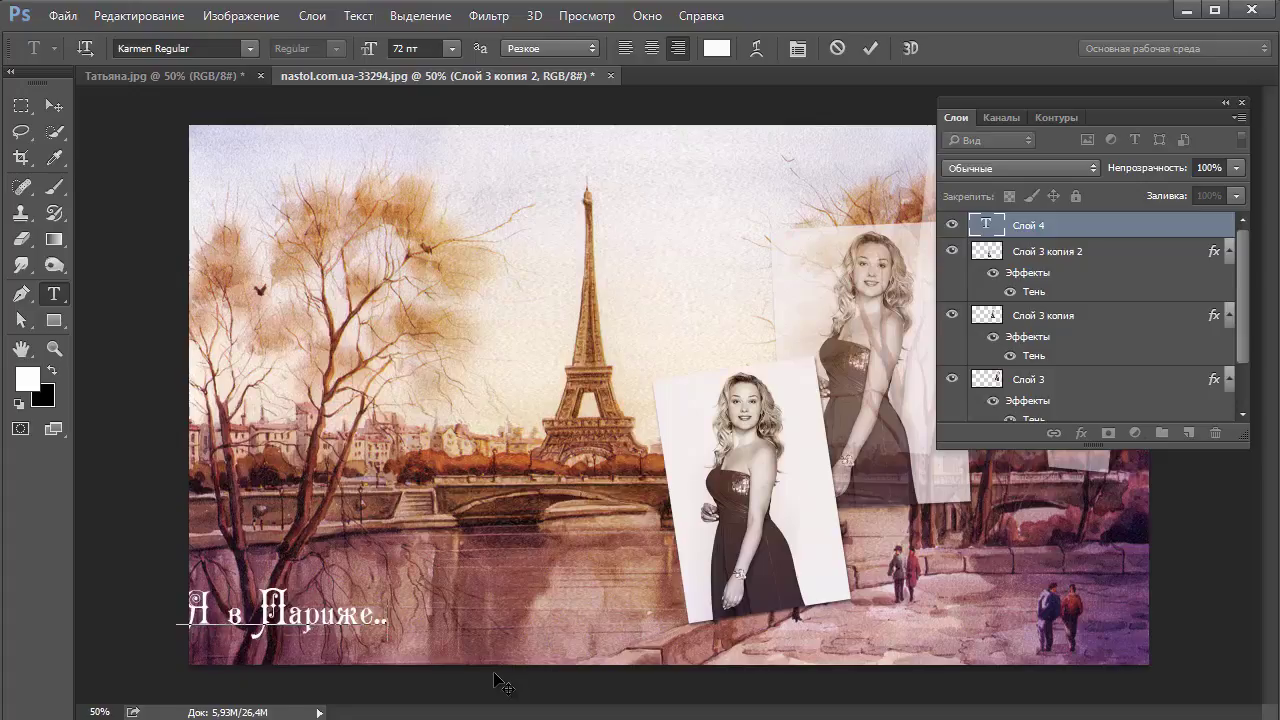
pyautogui.write('.')
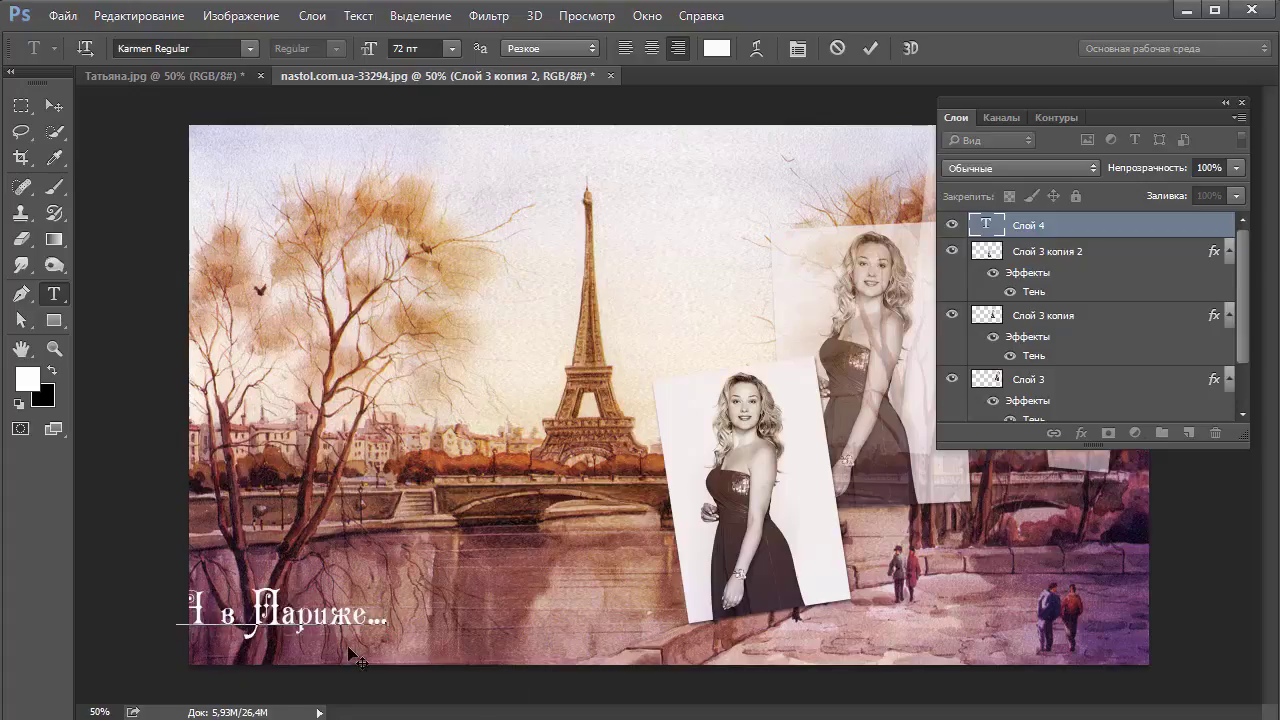
pyautogui.moveTo(365, 660)
pyautogui.mouseDown()
pyautogui.moveTo(590, 662)
pyautogui.moveTo(569, 664)
pyautogui.mouseUp()
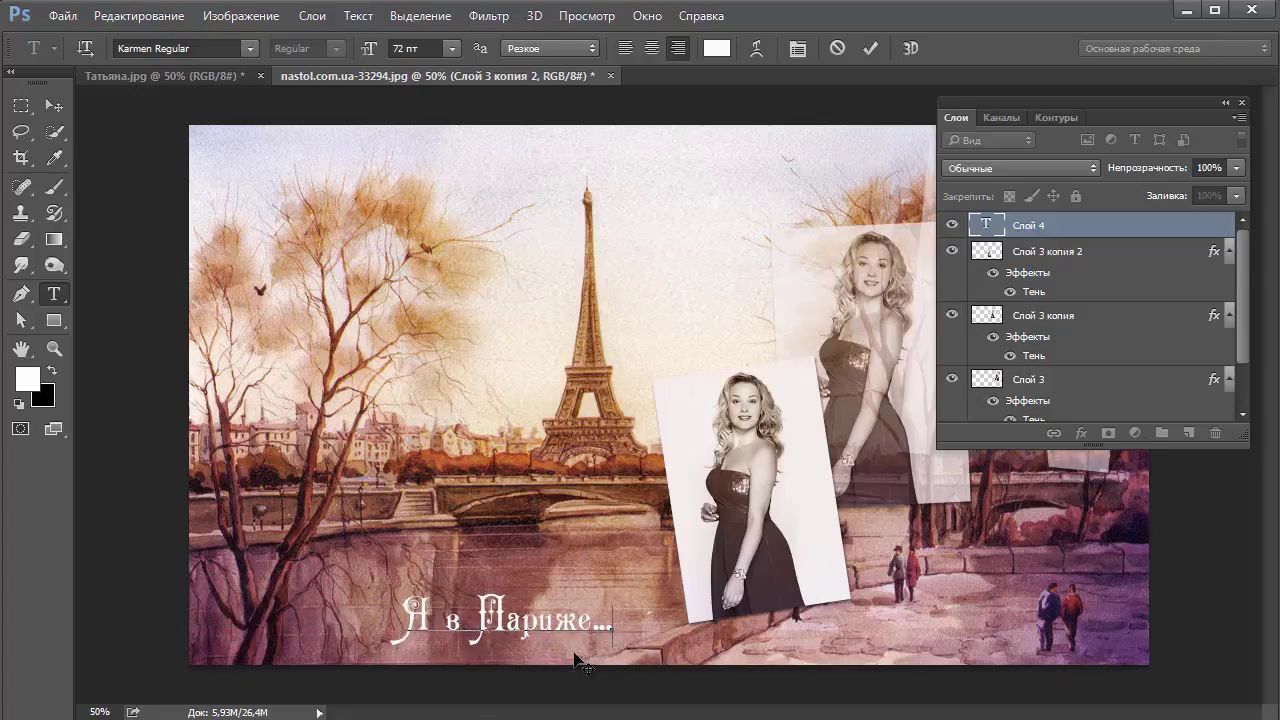
pyautogui.click(870, 48)
pyautogui.doubleClick(1205, 112)
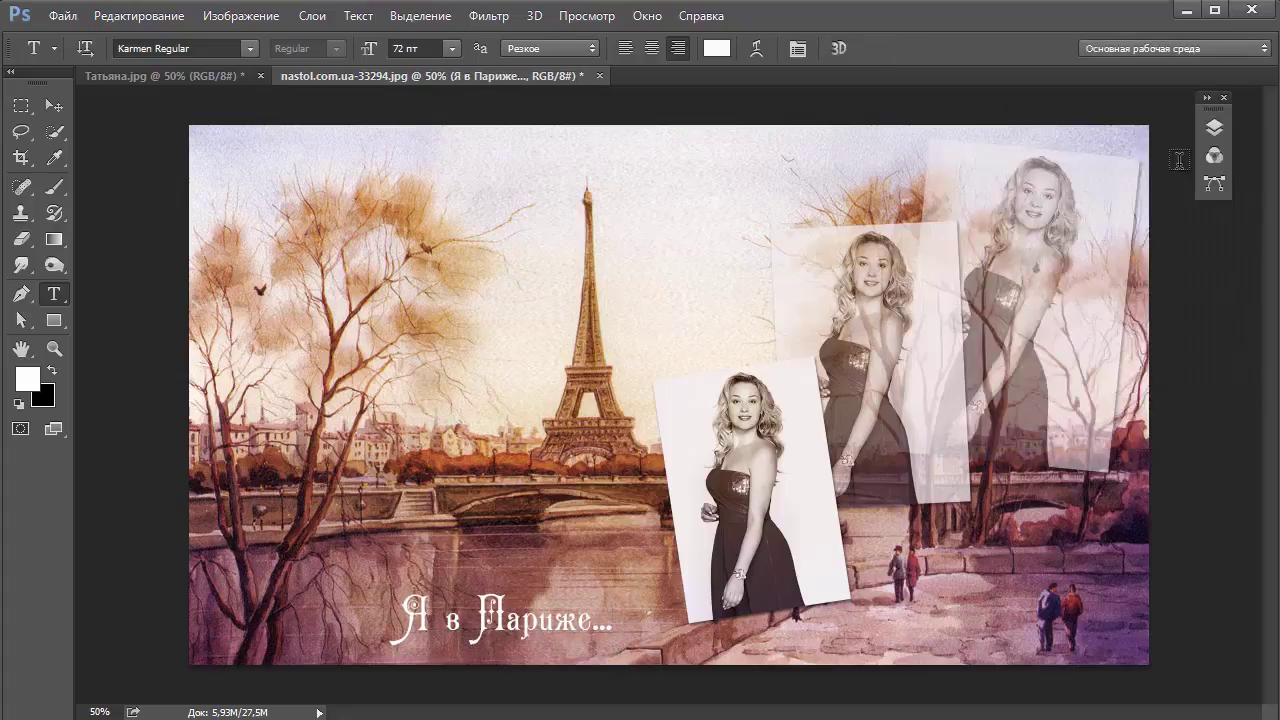